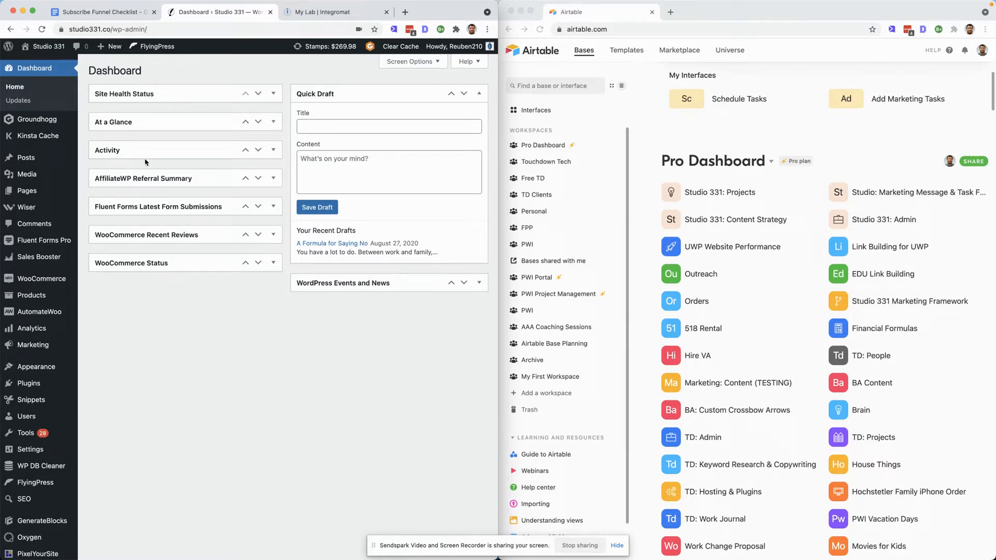
- Open the Subscribe Funnel Checklist and tick off the "Thank You for Subscribing" page item and its two sub-items
{"action": "mouse_move", "coordinate": [46, 121]}
{"action": "left_click", "coordinate": [114, 16]}
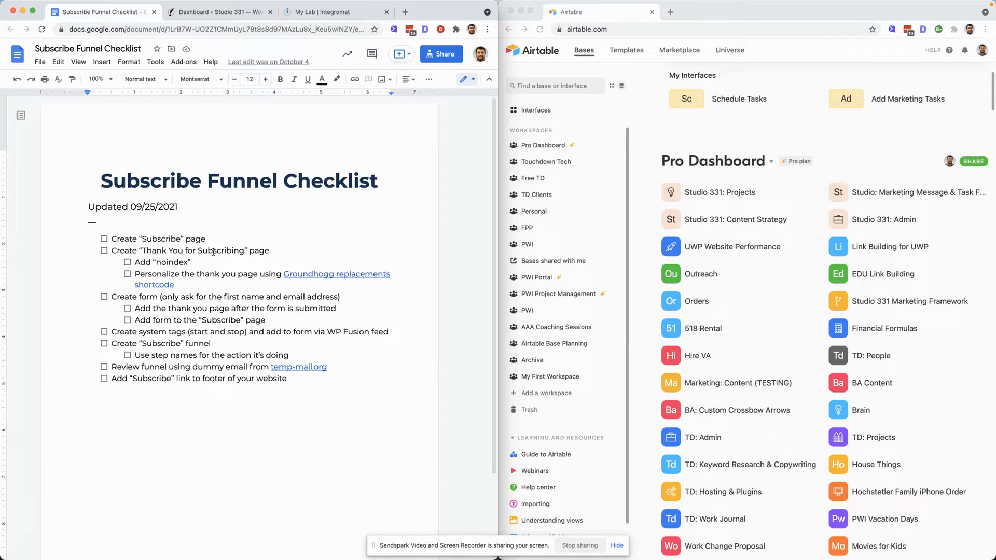
{"action": "left_click", "coordinate": [103, 251]}
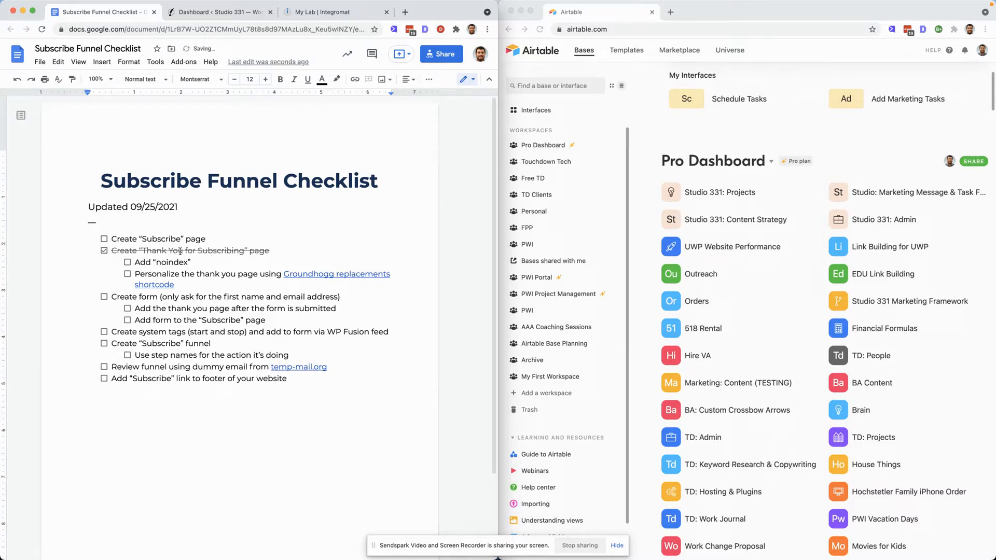
{"action": "left_click", "coordinate": [127, 262]}
{"action": "left_click", "coordinate": [127, 274]}
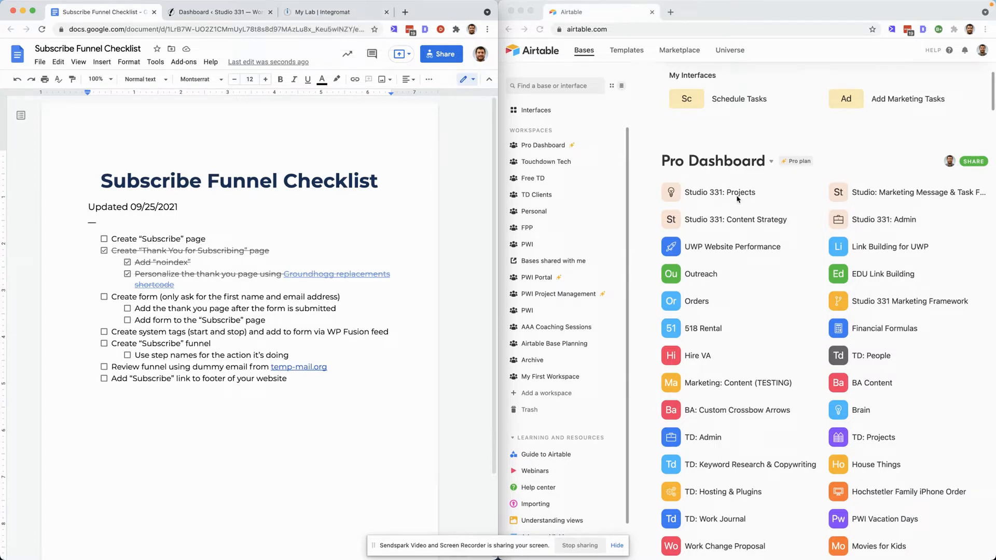
- Start a new WordPress page and dismiss the block editor welcome guide
{"action": "left_click", "coordinate": [223, 20]}
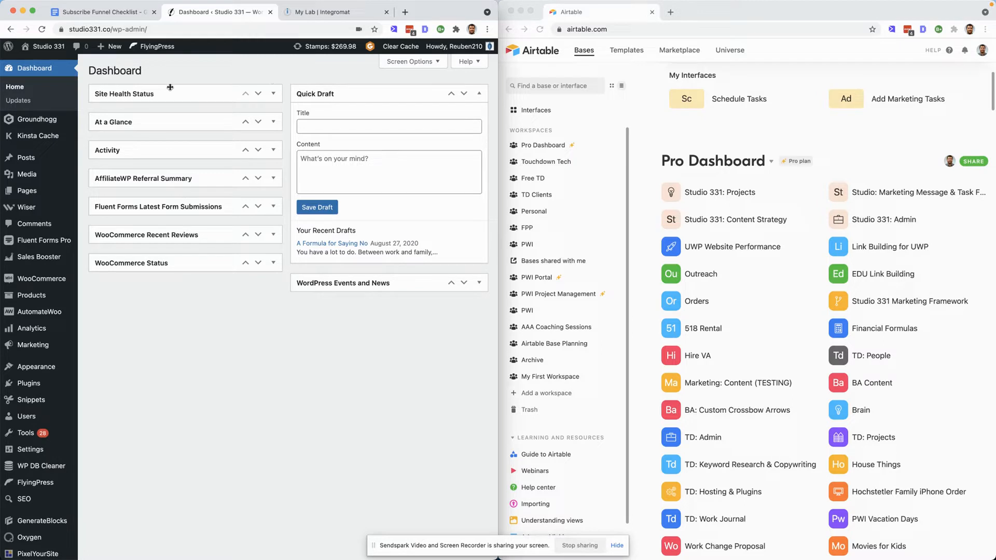
{"action": "left_click", "coordinate": [28, 192]}
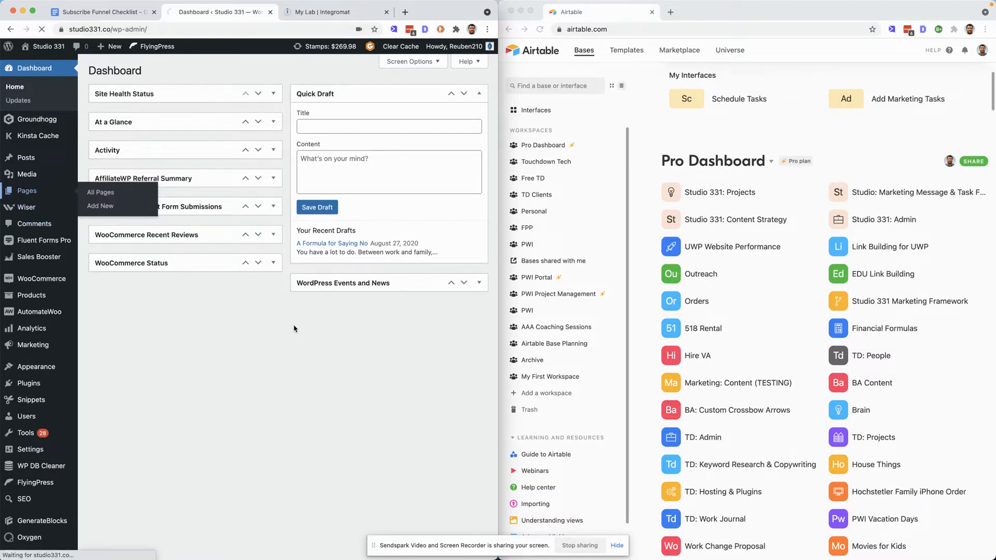
{"action": "left_click", "coordinate": [139, 71]}
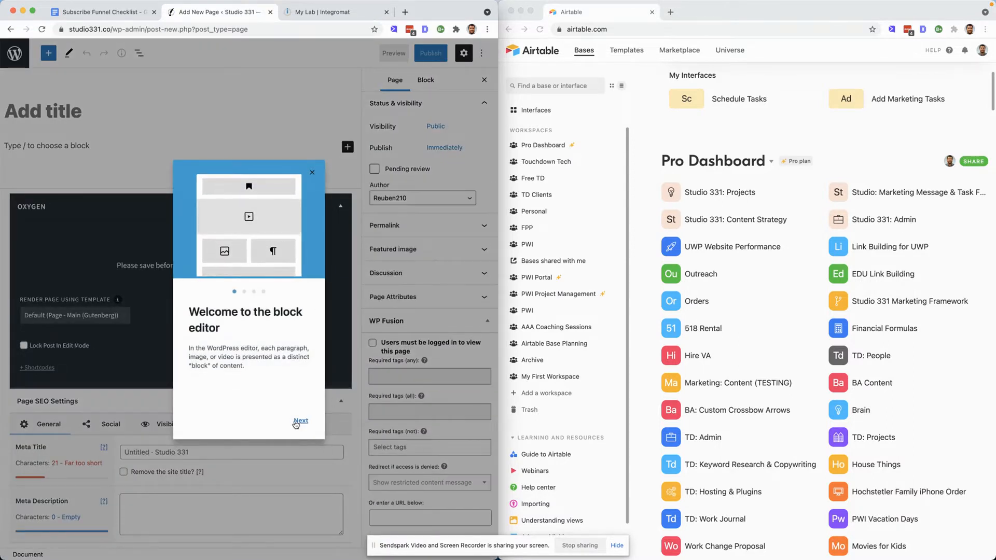
{"action": "left_click", "coordinate": [300, 421]}
{"action": "left_click", "coordinate": [300, 421]}
{"action": "left_click", "coordinate": [300, 421]}
{"action": "left_click", "coordinate": [299, 420]}
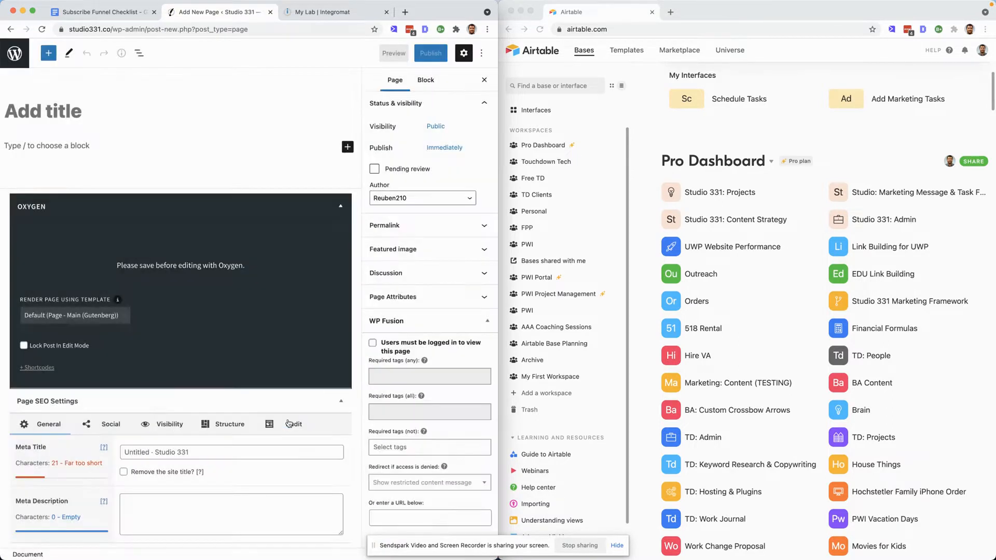
- Widen the editor window and turn off fullscreen mode
{"action": "left_click_drag", "start_coordinate": [498, 104], "coordinate": [610, 104]}
{"action": "left_click", "coordinate": [596, 53]}
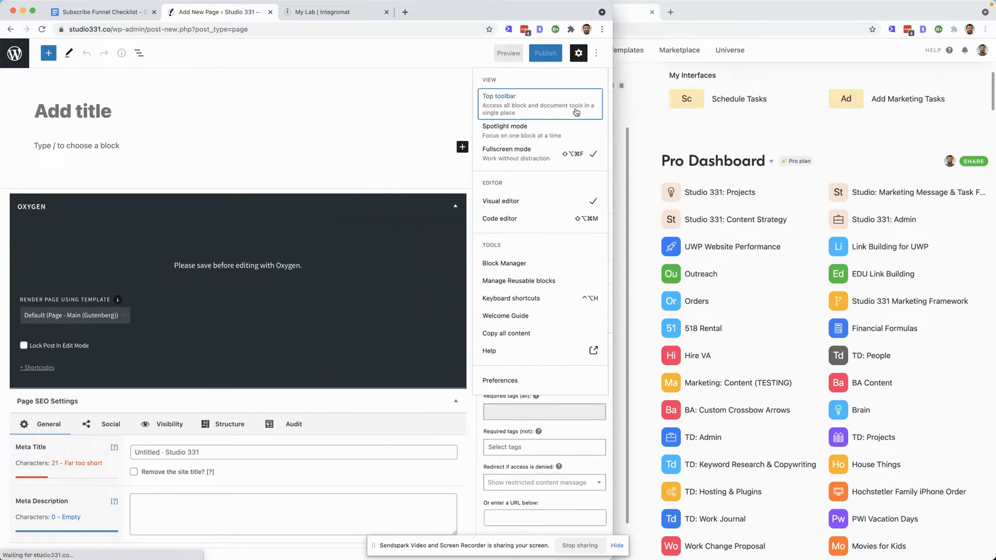
{"action": "left_click", "coordinate": [540, 151]}
- Title the page "Holiday Craft & Vendor Fair Subscribe"
{"action": "left_click", "coordinate": [142, 130]}
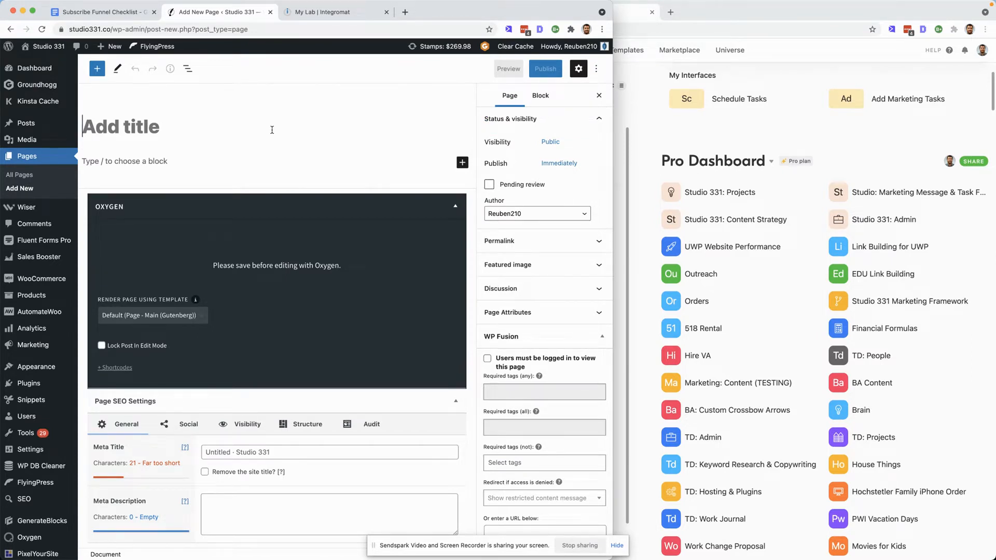
{"action": "type", "text": "Holi"}
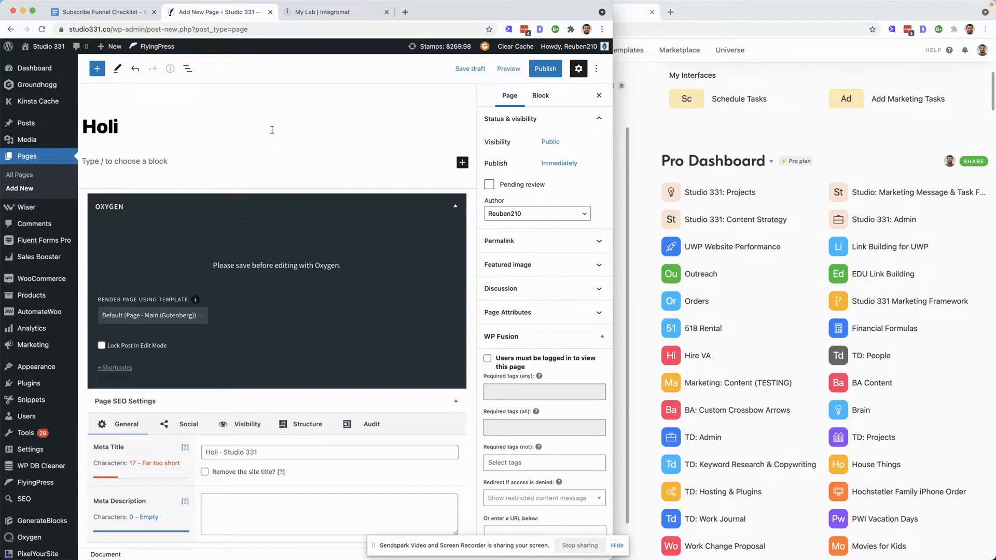
{"action": "type", "text": "day Cr"}
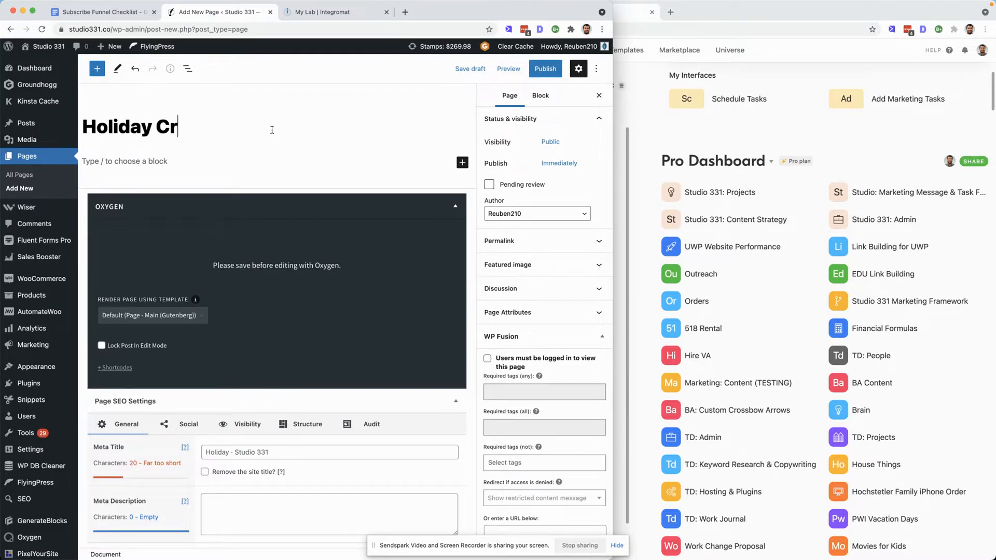
{"action": "type", "text": "aft & Ven"}
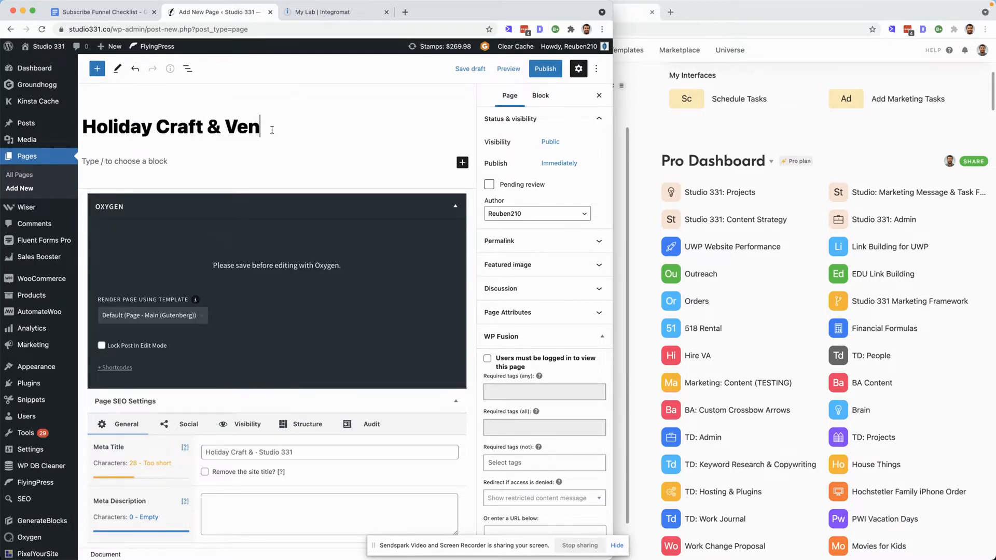
{"action": "type", "text": "dor Fair"}
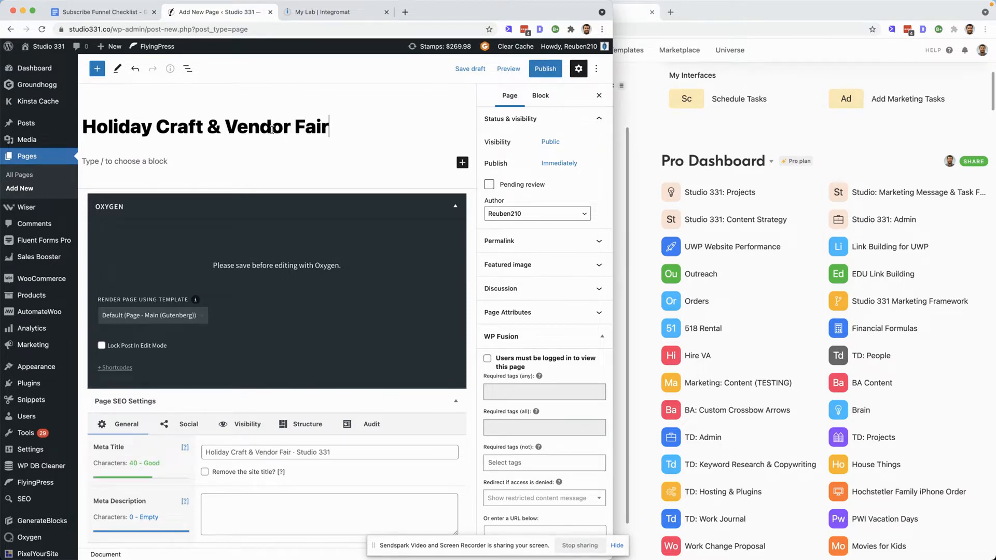
{"action": "type", "text": " Subscribe"}
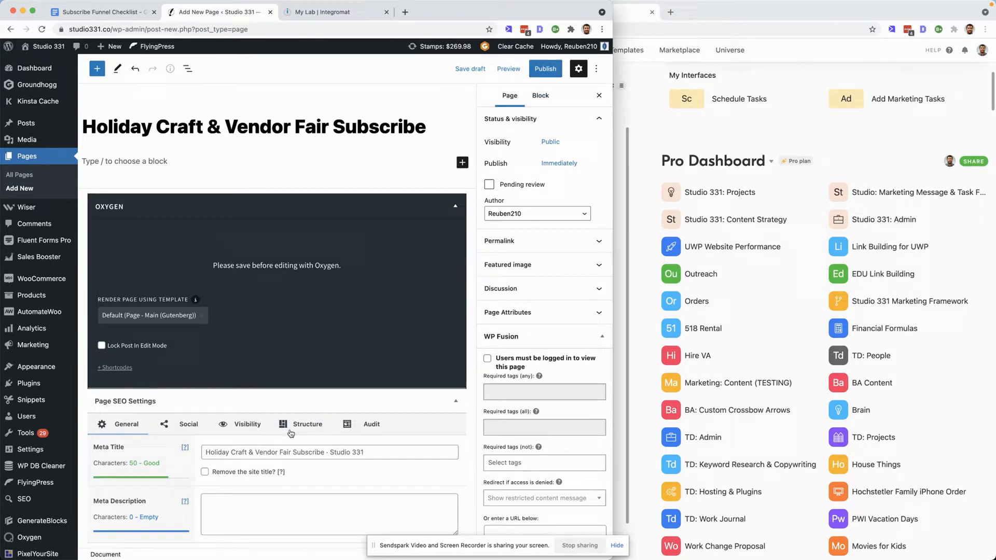
- Set the page's SEO indexing to noindex in the visibility settings
{"action": "left_click", "coordinate": [249, 429]}
{"action": "scroll", "coordinate": [274, 493], "scroll_direction": "down", "scroll_amount": 2}
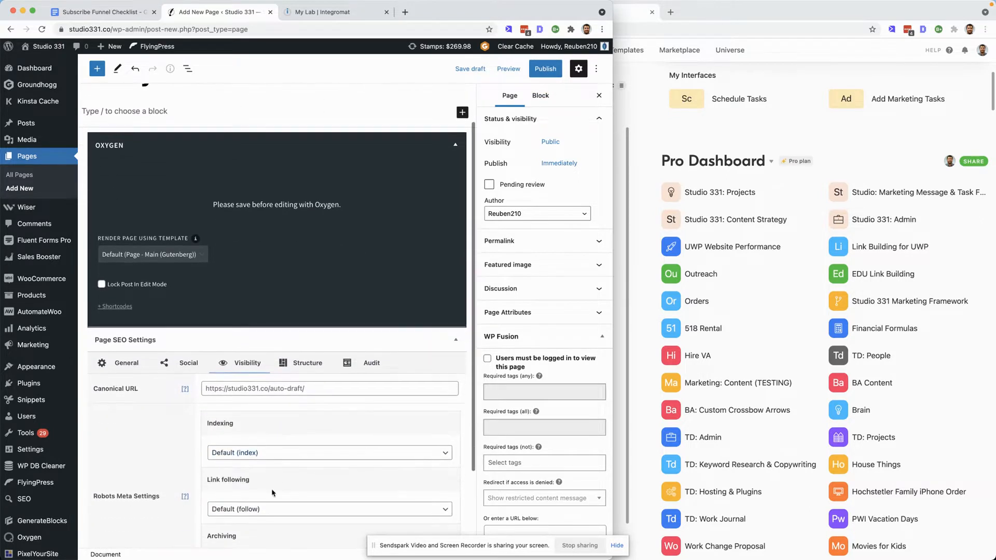
{"action": "left_click", "coordinate": [275, 453]}
{"action": "left_click", "coordinate": [273, 478]}
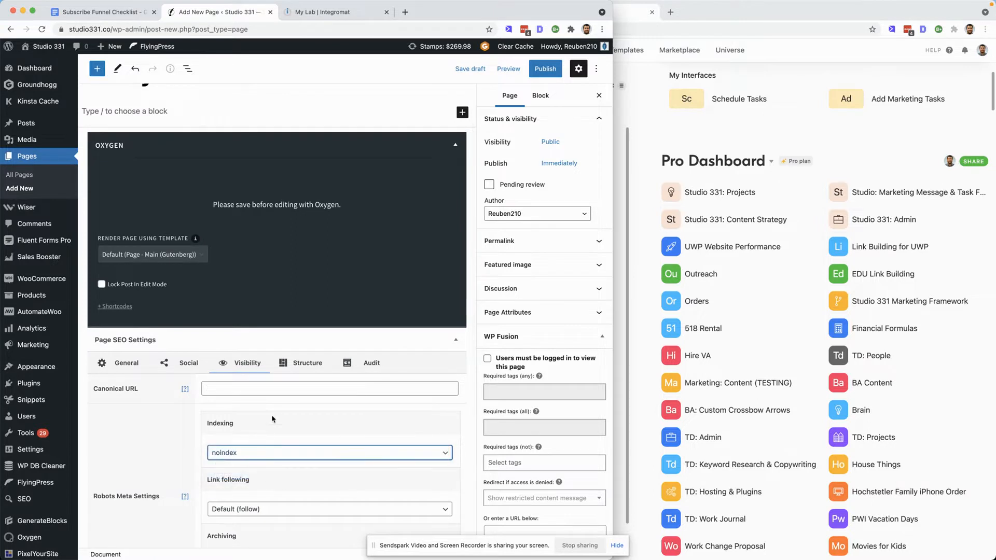
- Publish the page, confirming the publish
{"action": "left_click", "coordinate": [545, 68]}
{"action": "left_click", "coordinate": [521, 70]}
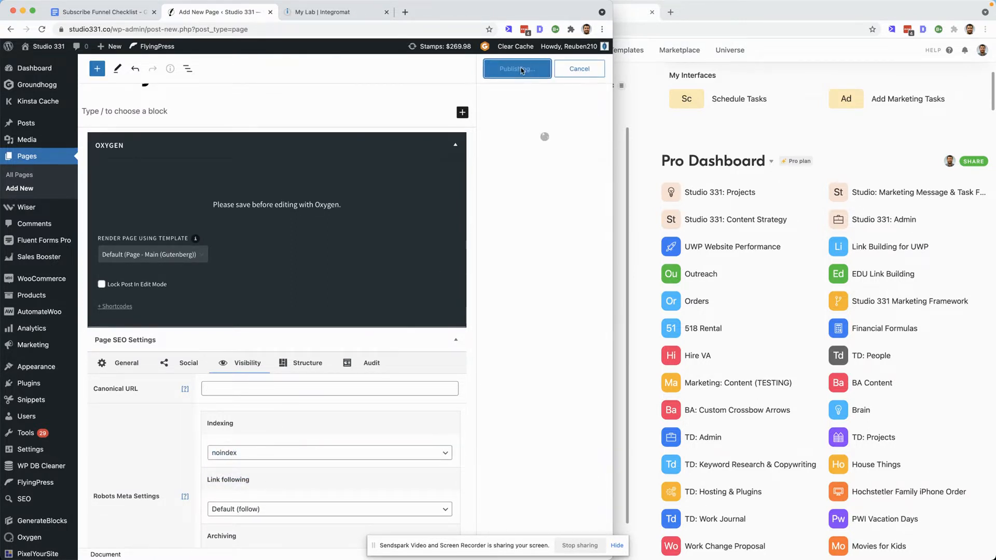
- Tick off the "Create Subscribe page" item in the checklist
{"action": "left_click", "coordinate": [94, 13]}
{"action": "left_click", "coordinate": [162, 240]}
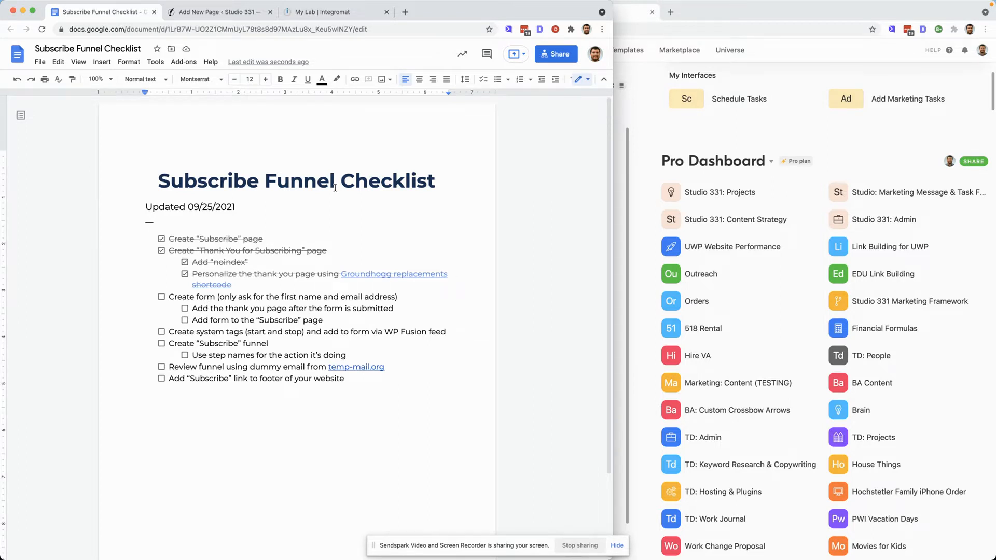
- Open the Fluent Forms list and duplicate the "10 Nurture: Subscribe" form
{"action": "left_click", "coordinate": [215, 13]}
{"action": "mouse_move", "coordinate": [52, 242]}
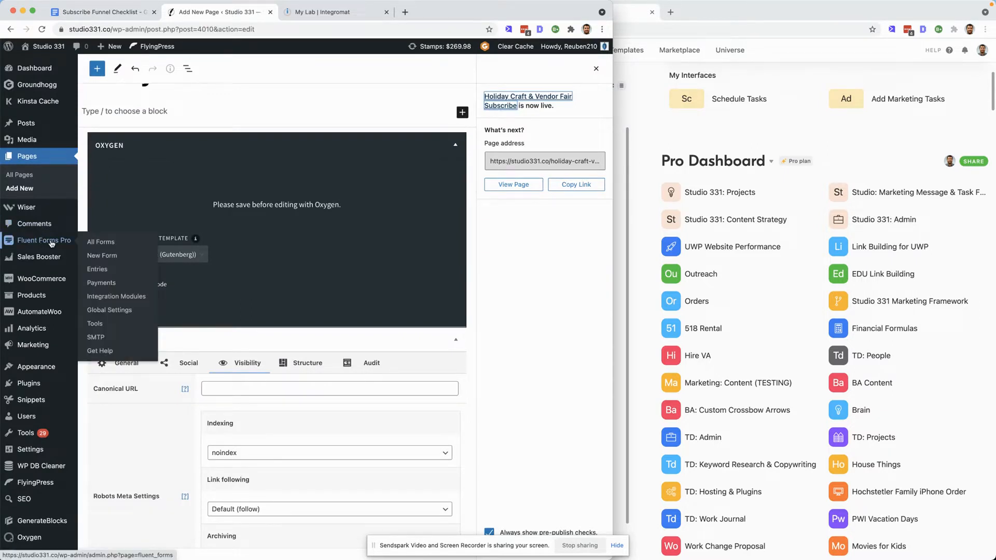
{"action": "left_click", "coordinate": [52, 242]}
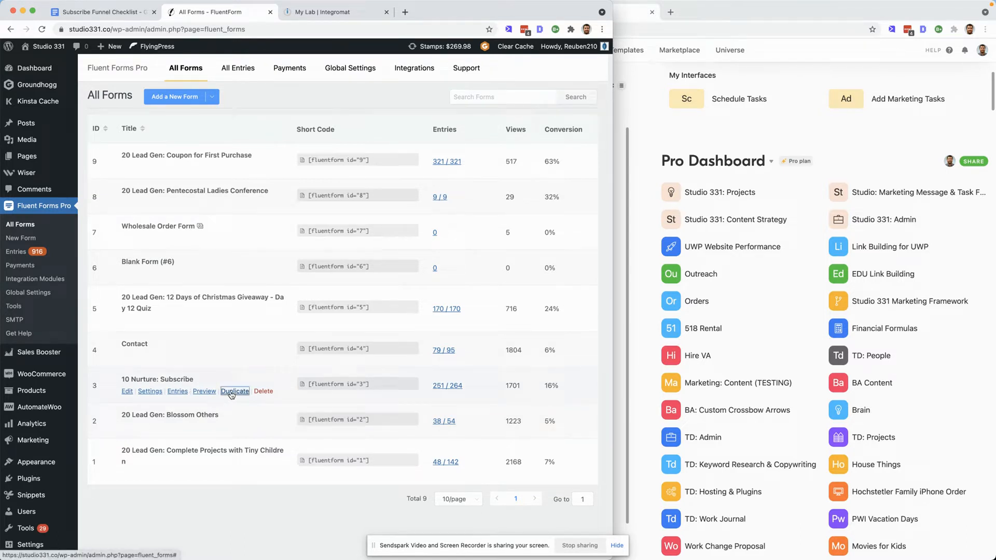
{"action": "left_click", "coordinate": [233, 392]}
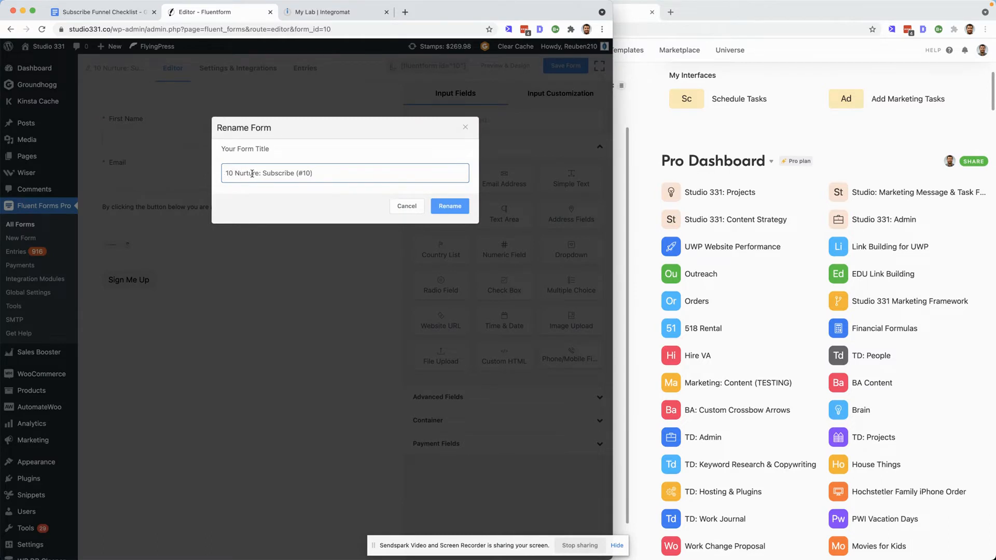
- Rename the duplicated form to "20 Lead Gen: Holiday Craft & Vendor Fair"
{"action": "left_click_drag", "start_coordinate": [324, 175], "coordinate": [210, 177]}
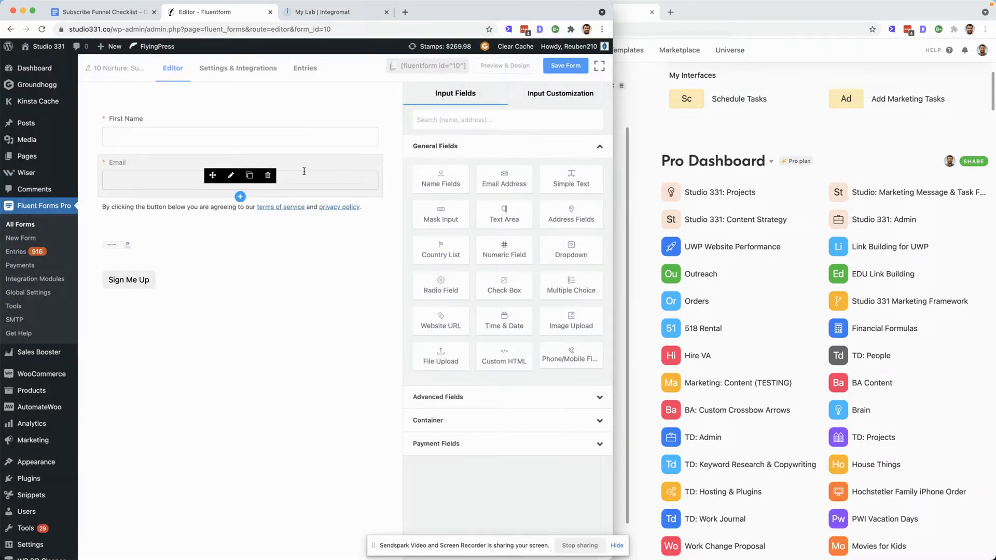
{"action": "left_click", "coordinate": [112, 68]}
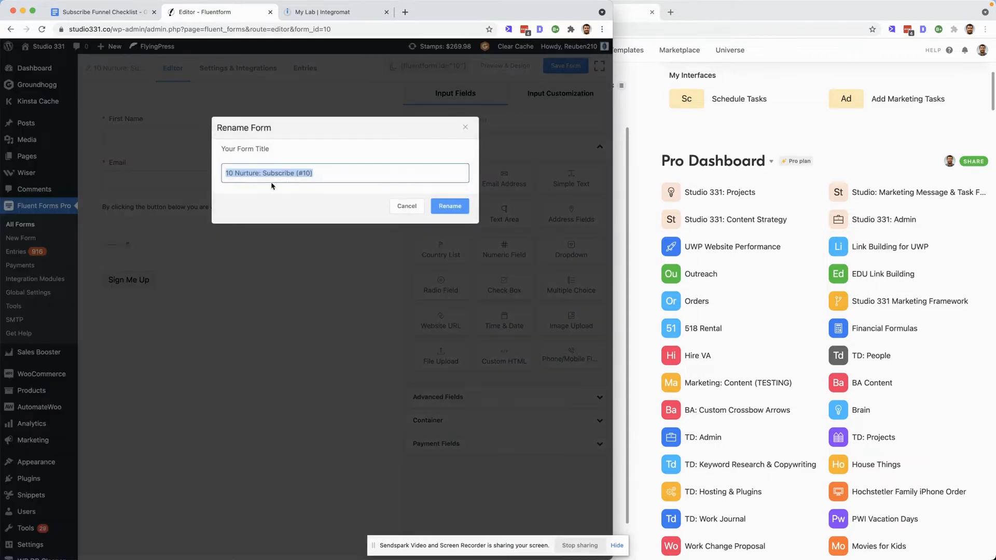
{"action": "left_click", "coordinate": [322, 173]}
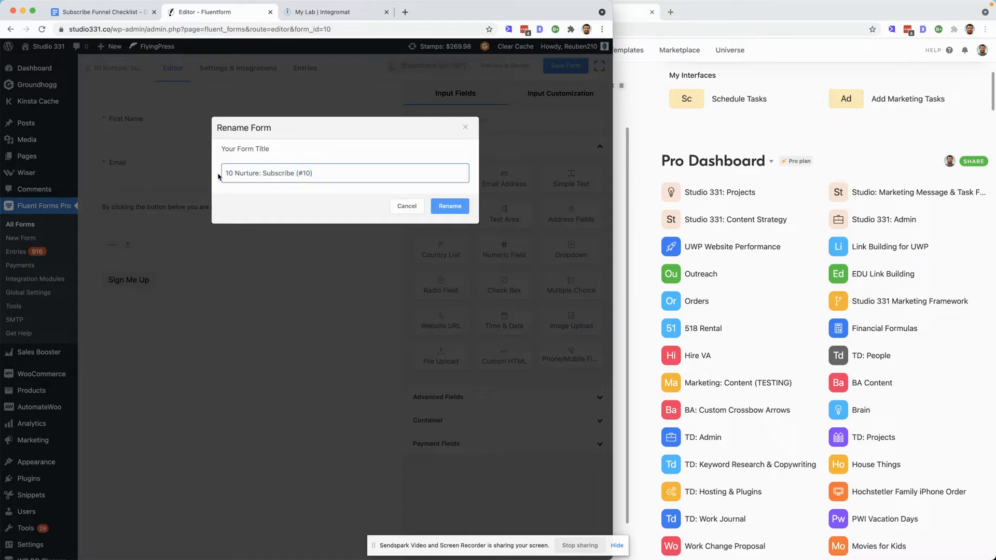
{"action": "triple_click", "coordinate": [237, 172]}
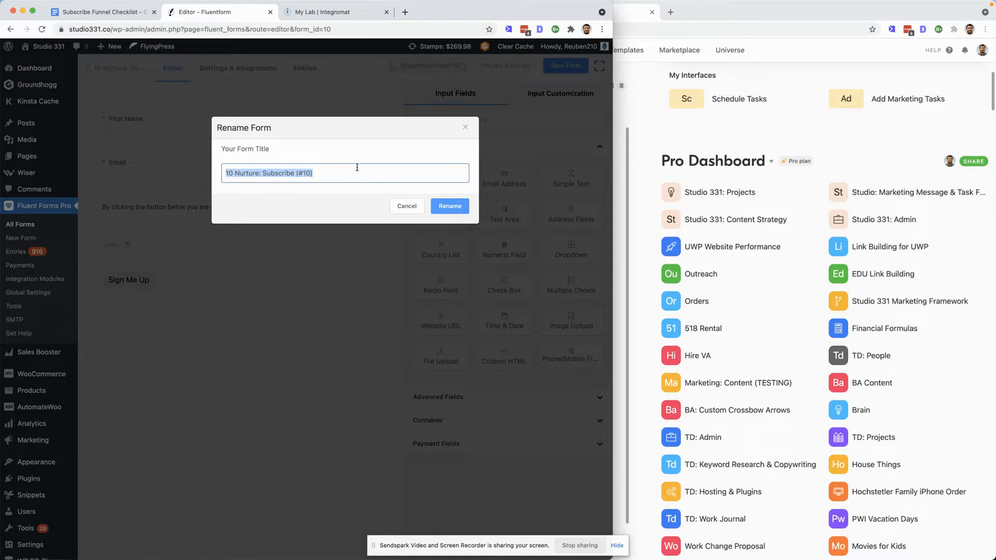
{"action": "type", "text": "20 Lead Gen: HO"}
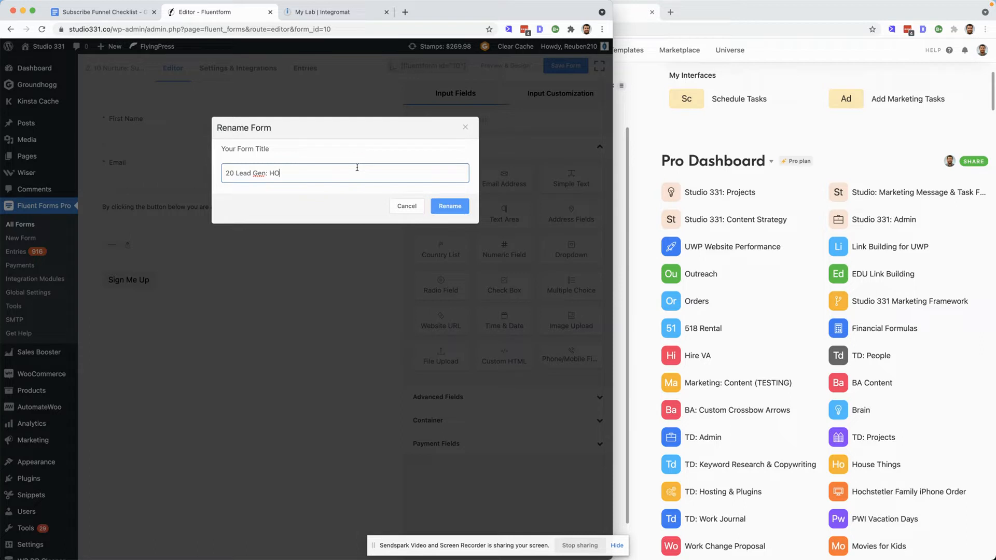
{"action": "key", "text": "BackSpace"}
{"action": "type", "text": "oliday Craft & Vendor Fair"}
{"action": "left_click", "coordinate": [450, 206]}
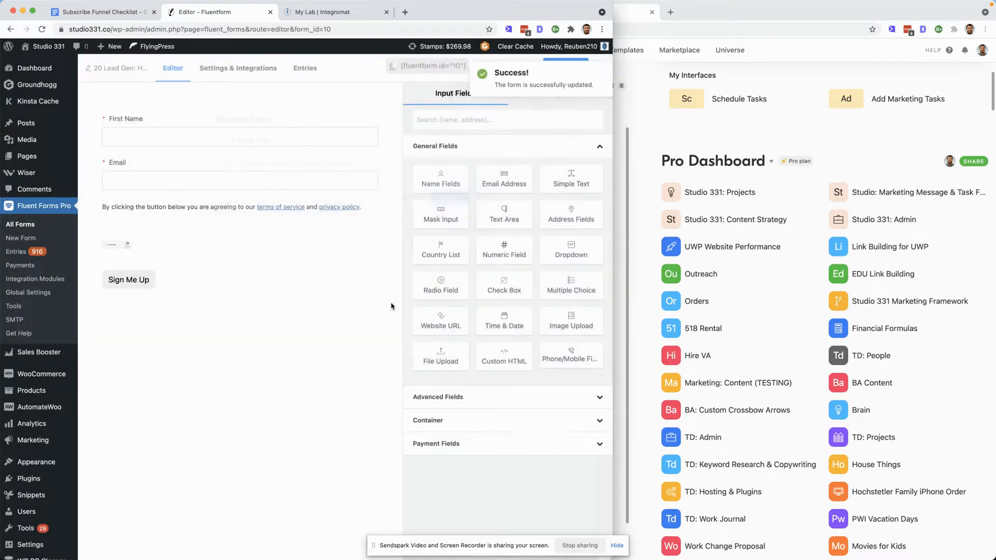
- Change the form's submit button text to "Subscribe & Save $5" and save the form
{"action": "left_click", "coordinate": [142, 123]}
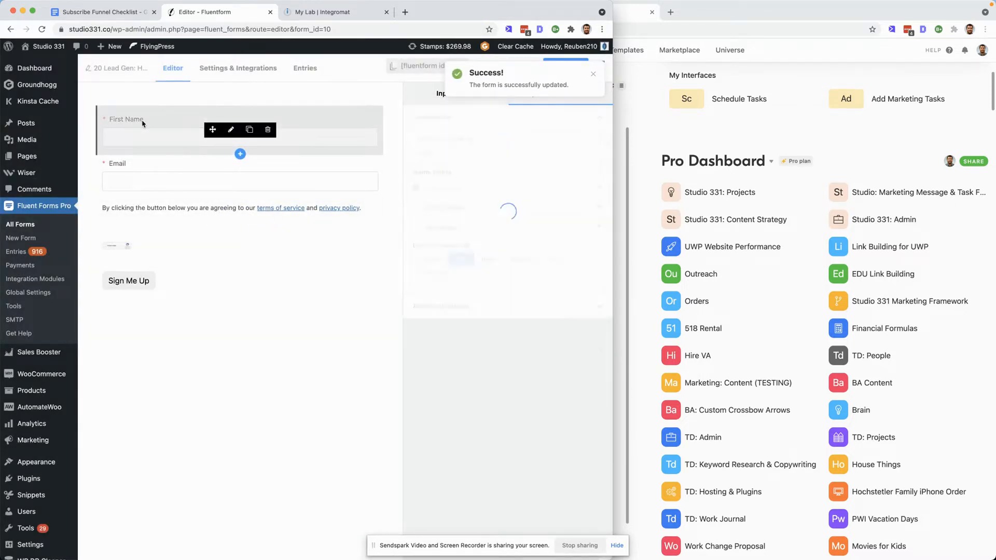
{"action": "left_click", "coordinate": [127, 164]}
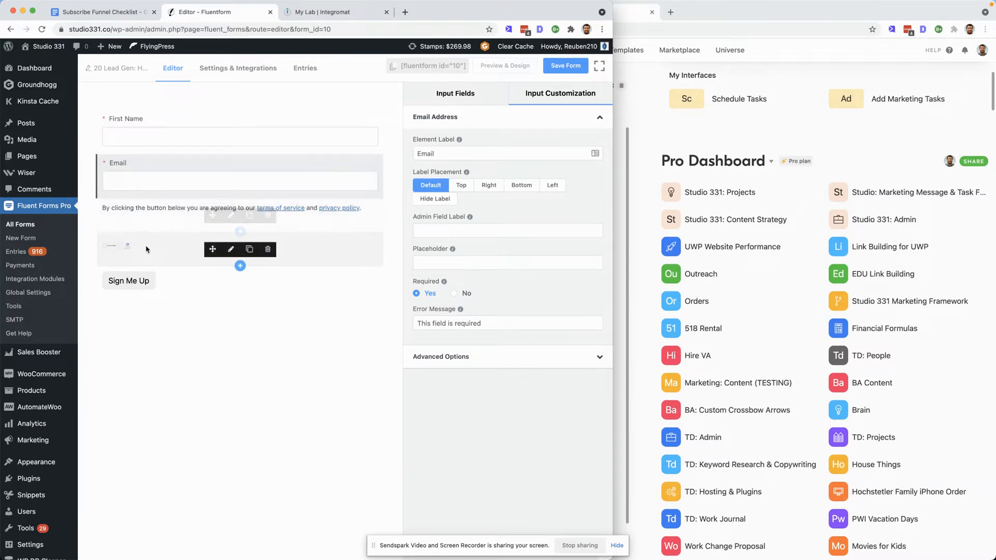
{"action": "left_click", "coordinate": [155, 285]}
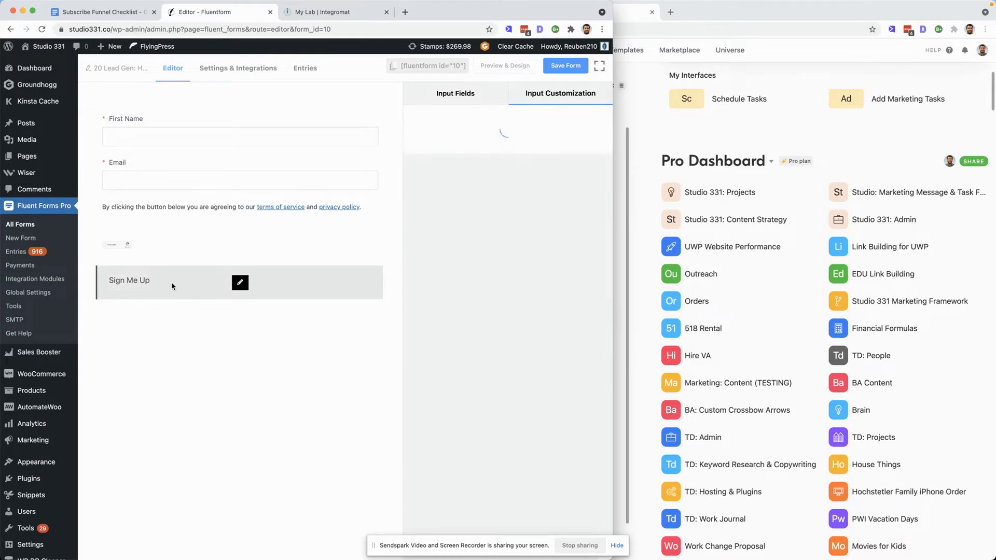
{"action": "left_click_drag", "start_coordinate": [454, 181], "coordinate": [390, 181]}
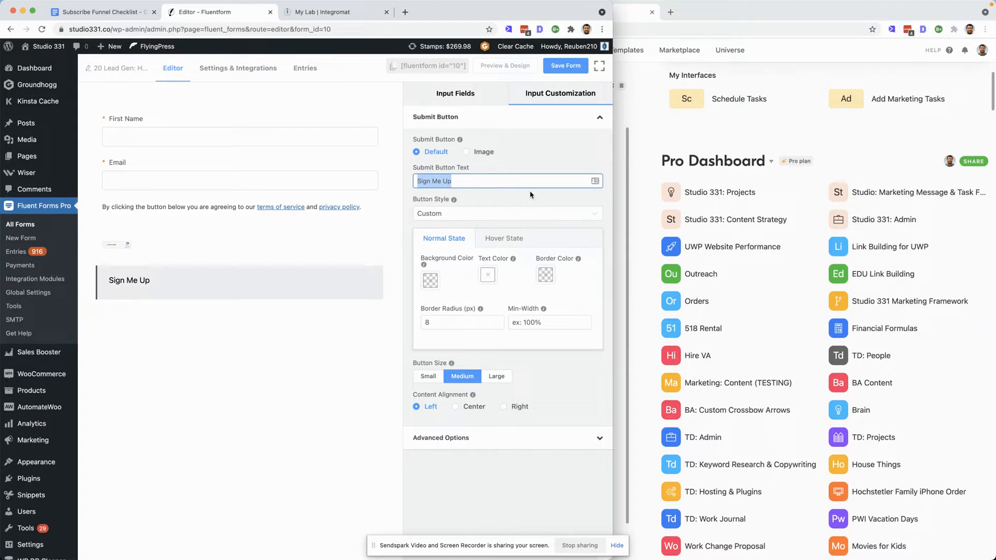
{"action": "type", "text": "Subs"}
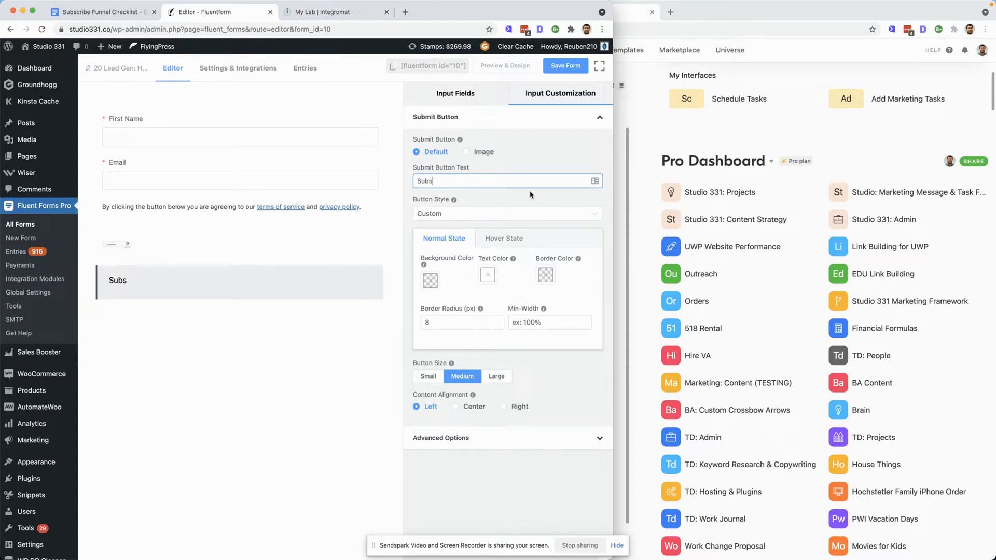
{"action": "type", "text": "cribe & Save $5"}
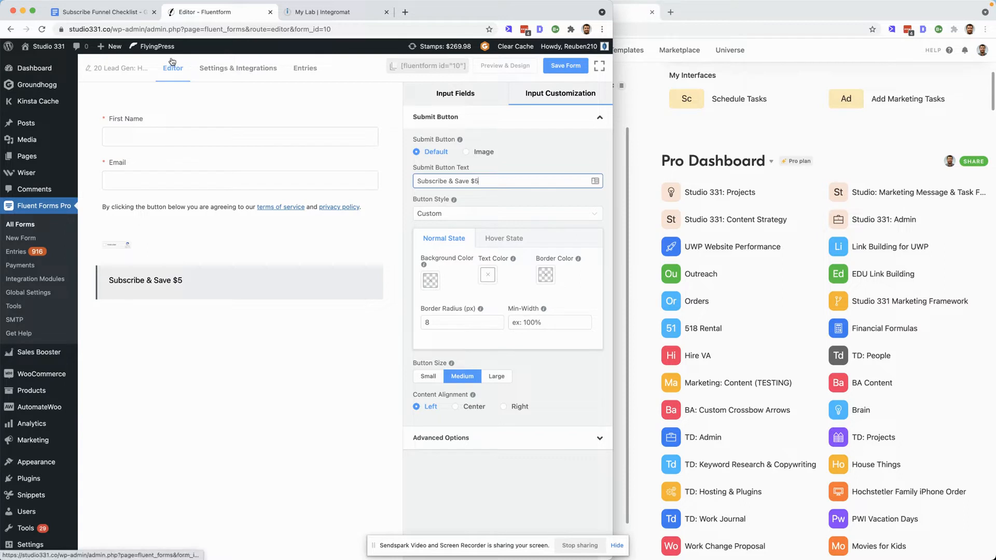
{"action": "left_click", "coordinate": [566, 66]}
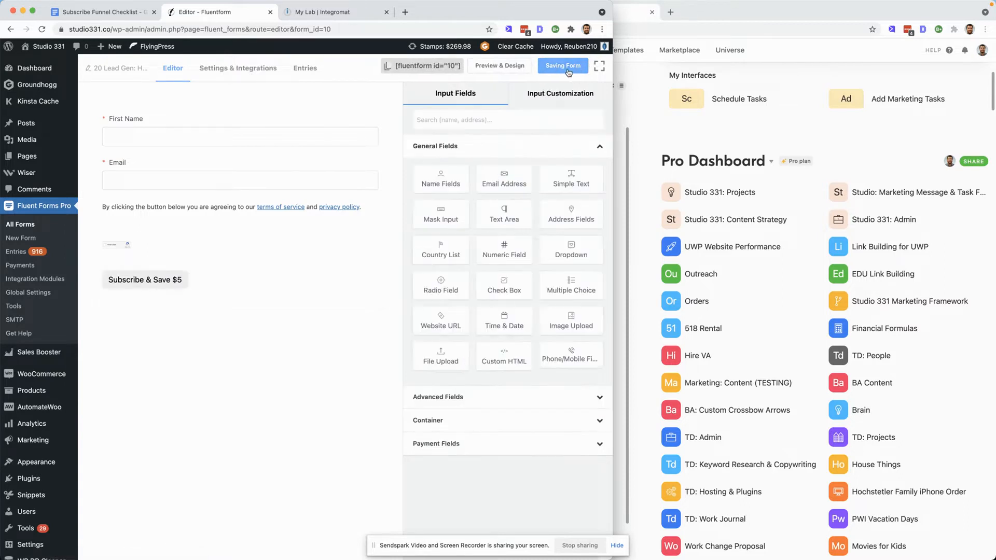
- Review the new form's confirmation settings, email notifications and other confirmations
{"action": "left_click", "coordinate": [242, 75]}
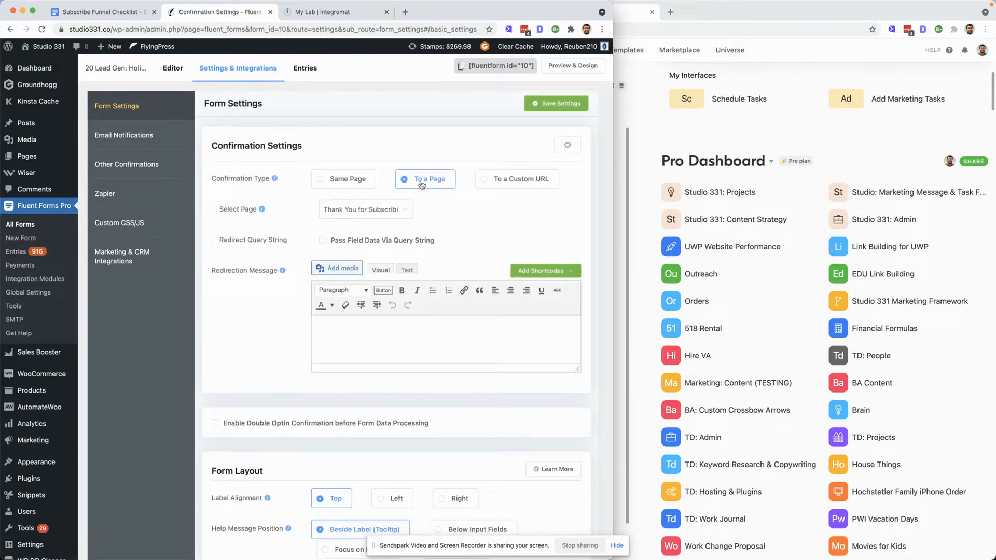
{"action": "left_click", "coordinate": [374, 213]}
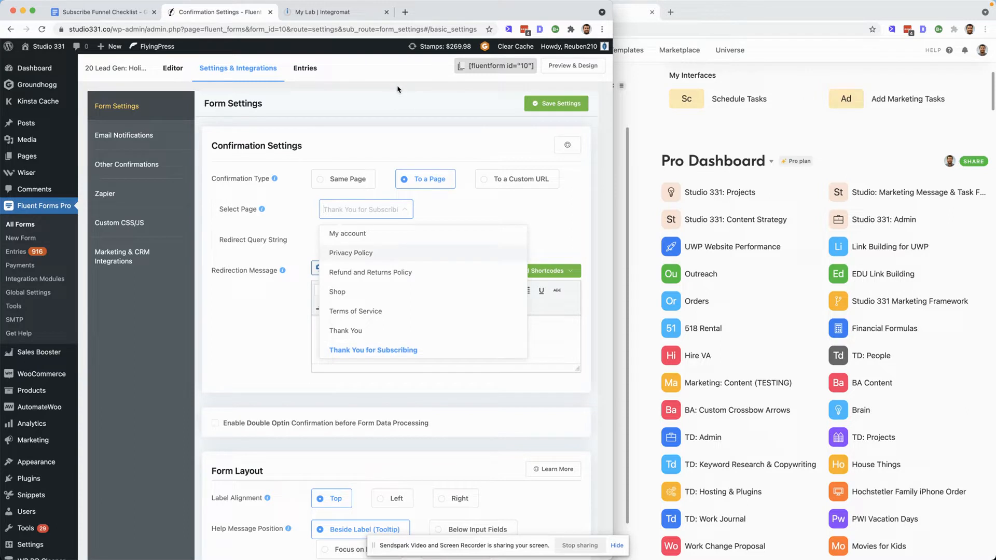
{"action": "left_click", "coordinate": [400, 101]}
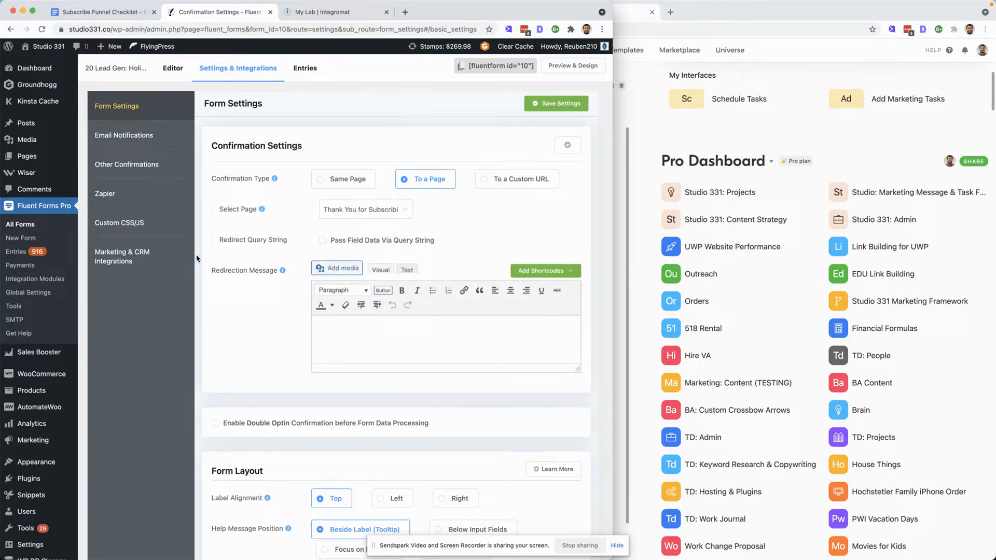
{"action": "left_click", "coordinate": [149, 136]}
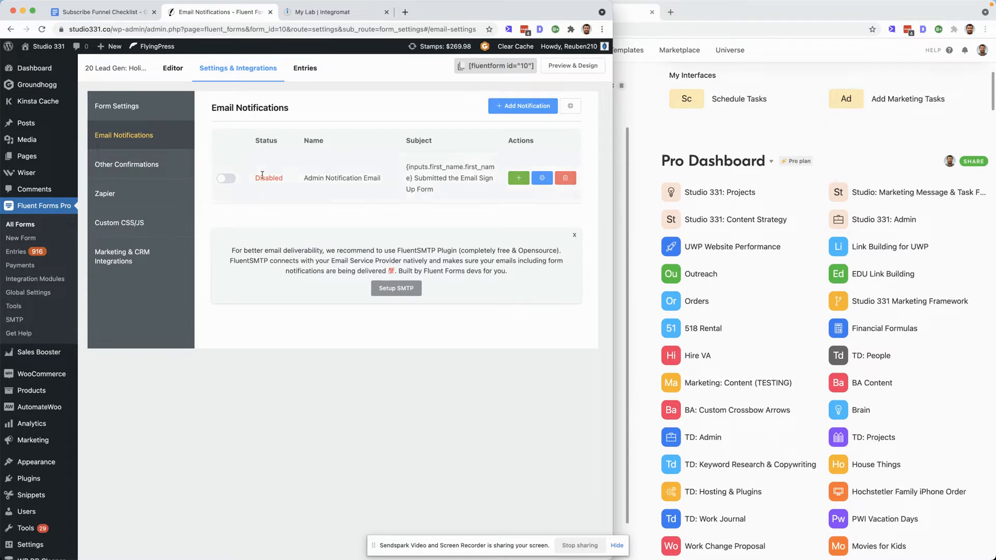
{"action": "left_click", "coordinate": [135, 166]}
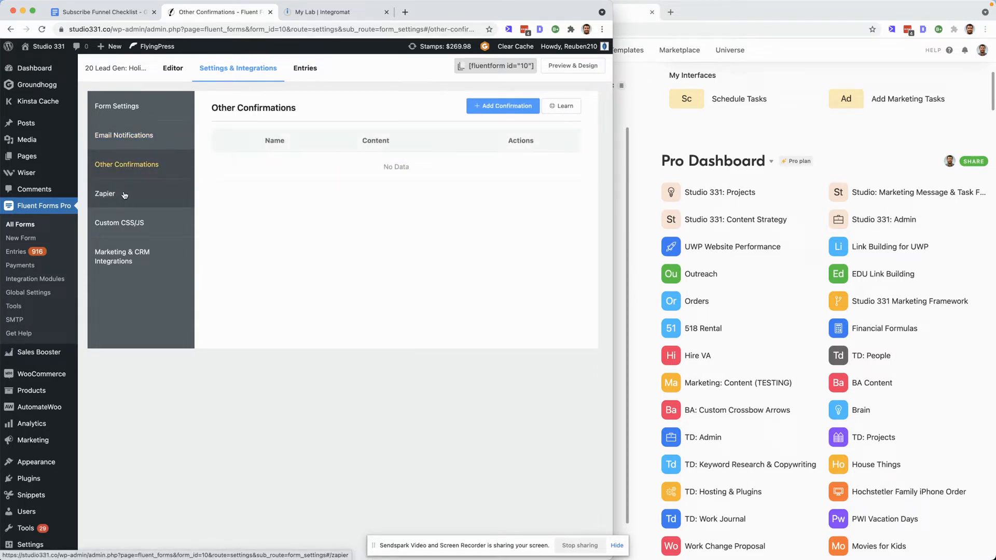
- Open the form's WP Fusion integration feed and review its field mappings and tags
{"action": "left_click", "coordinate": [136, 257]}
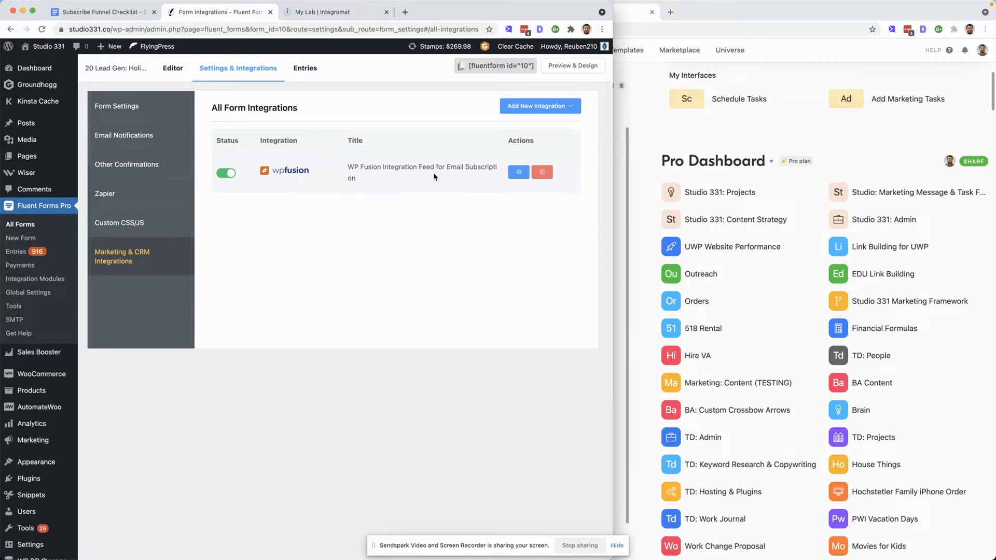
{"action": "left_click", "coordinate": [519, 172]}
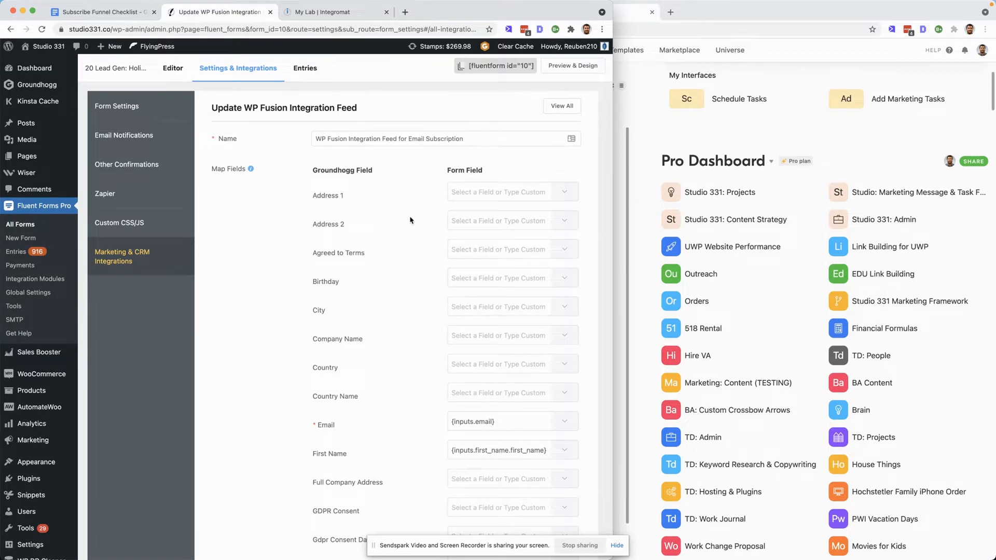
{"action": "scroll", "coordinate": [410, 220], "scroll_direction": "down", "scroll_amount": 2}
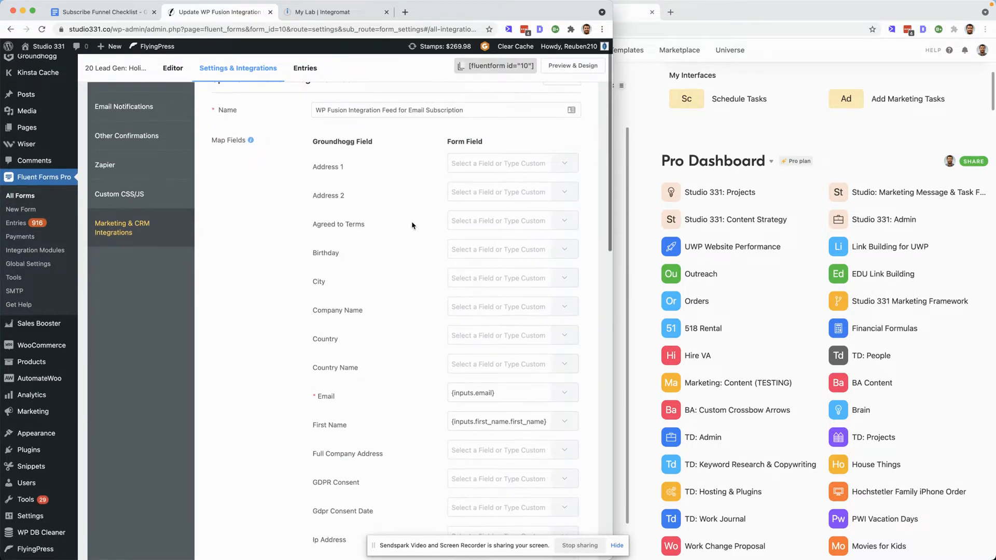
{"action": "scroll", "coordinate": [412, 225], "scroll_direction": "down", "scroll_amount": 5}
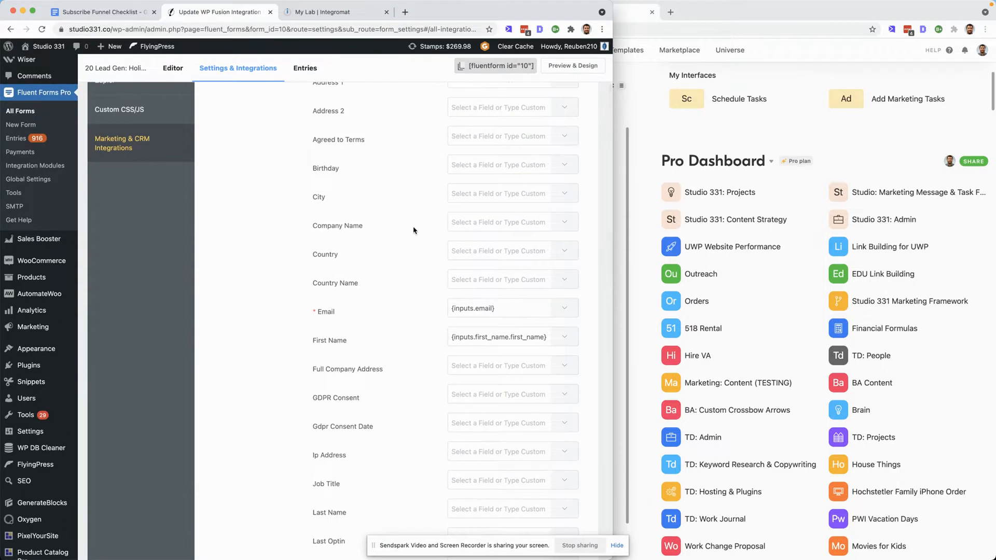
{"action": "scroll", "coordinate": [410, 239], "scroll_direction": "down", "scroll_amount": 15}
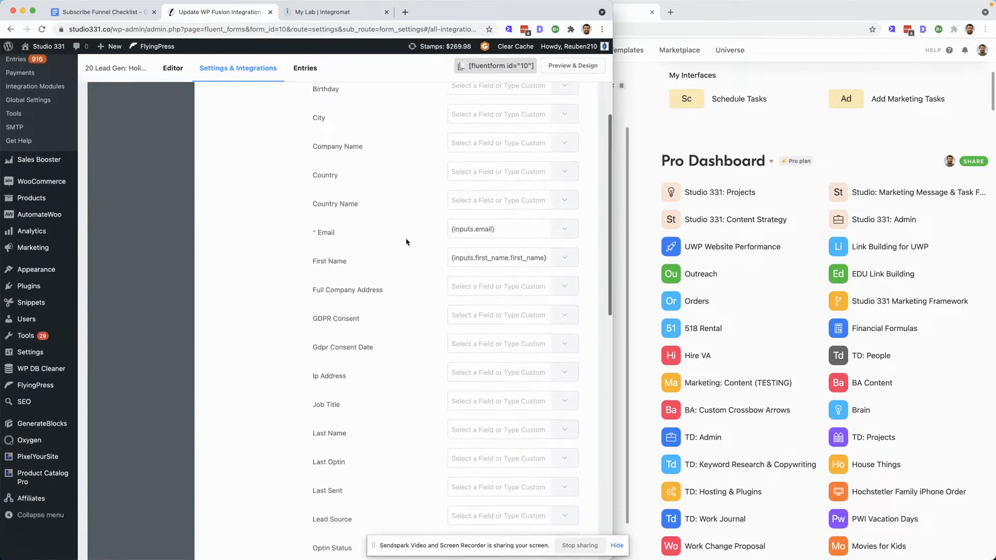
{"action": "scroll", "coordinate": [407, 241], "scroll_direction": "down", "scroll_amount": 20}
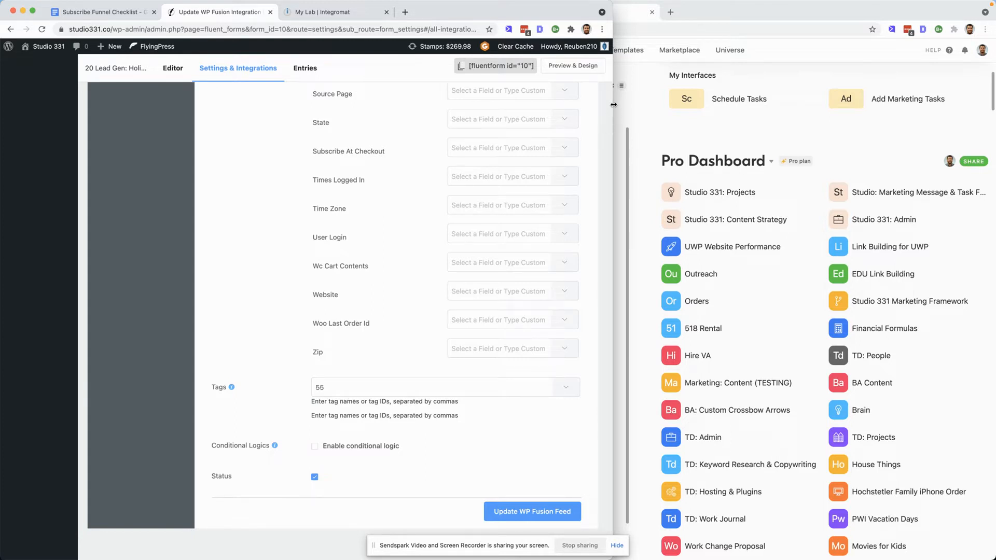
{"action": "left_click", "coordinate": [341, 390]}
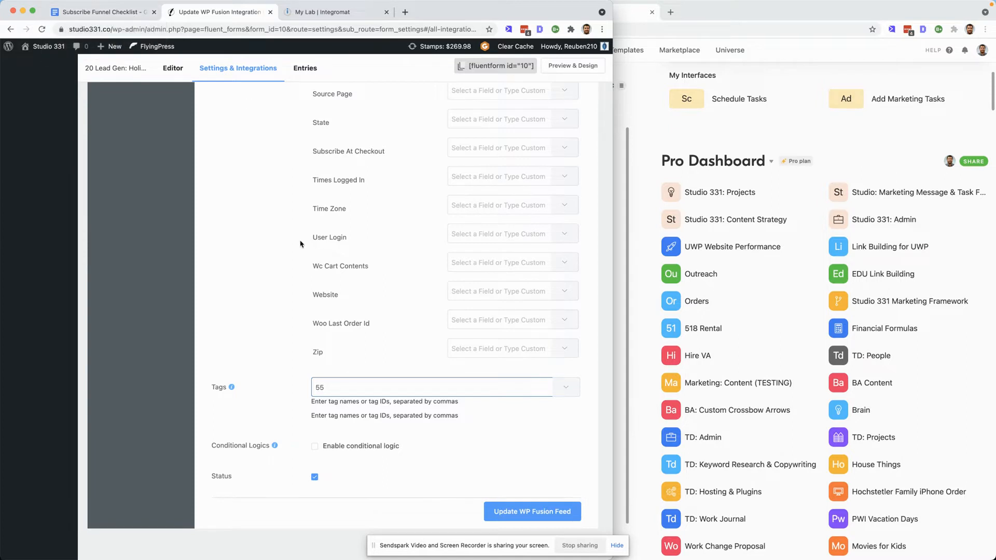
{"action": "scroll", "coordinate": [300, 244], "scroll_direction": "up", "scroll_amount": 6}
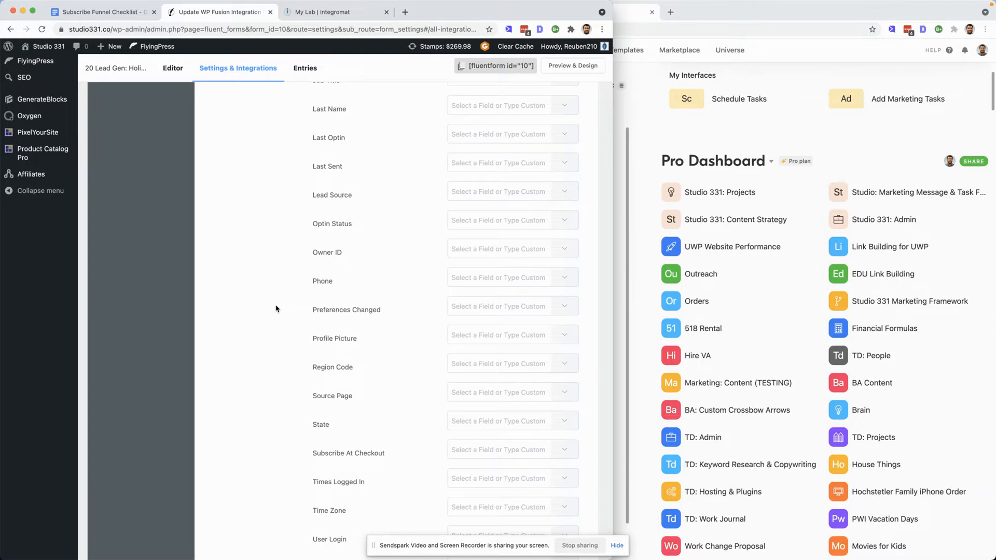
{"action": "scroll", "coordinate": [276, 309], "scroll_direction": "up", "scroll_amount": 10}
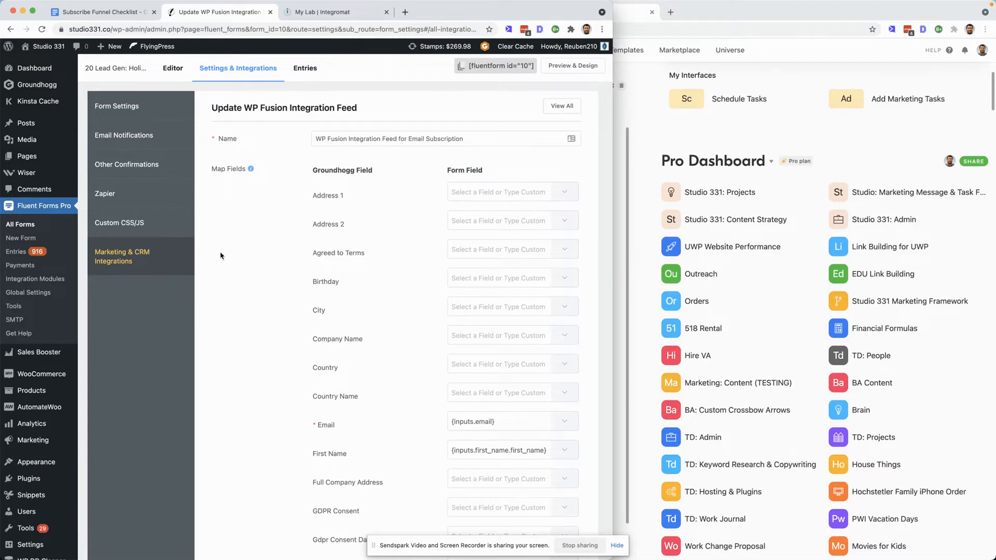
- In a new Groundhogg Tags tab, add a tag named "History [20 Lead Gen: Holiday Craft & Vendor Fair] Completed"
{"action": "mouse_move", "coordinate": [72, 134]}
{"action": "mouse_move", "coordinate": [41, 86]}
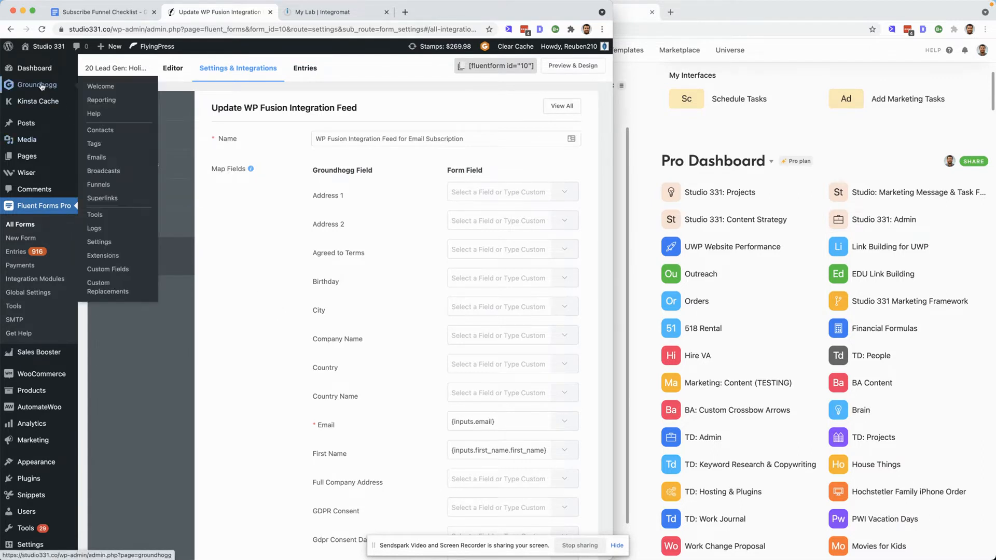
{"action": "right_click", "coordinate": [100, 144]}
{"action": "left_click", "coordinate": [125, 154]}
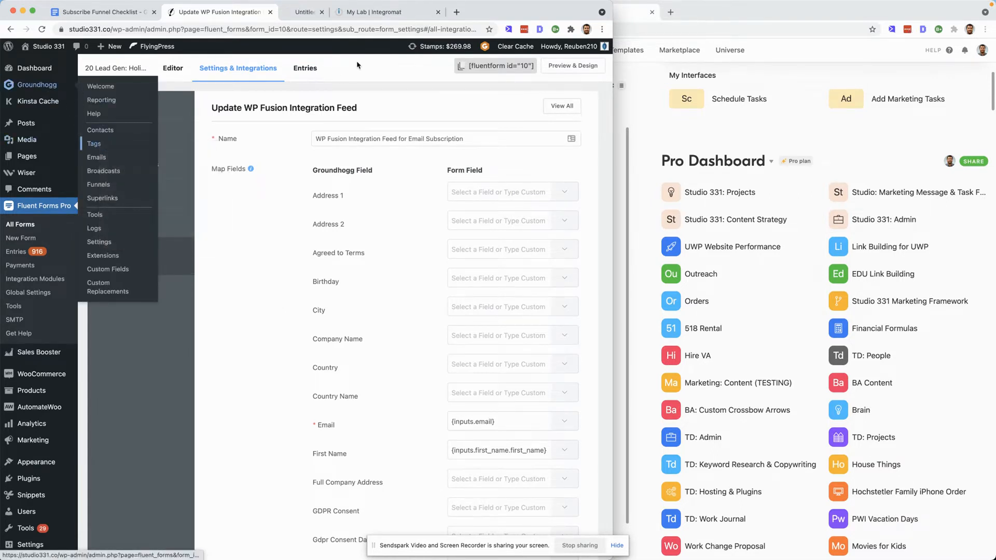
{"action": "key", "text": "ctrl+Tab"}
{"action": "left_click", "coordinate": [209, 120]}
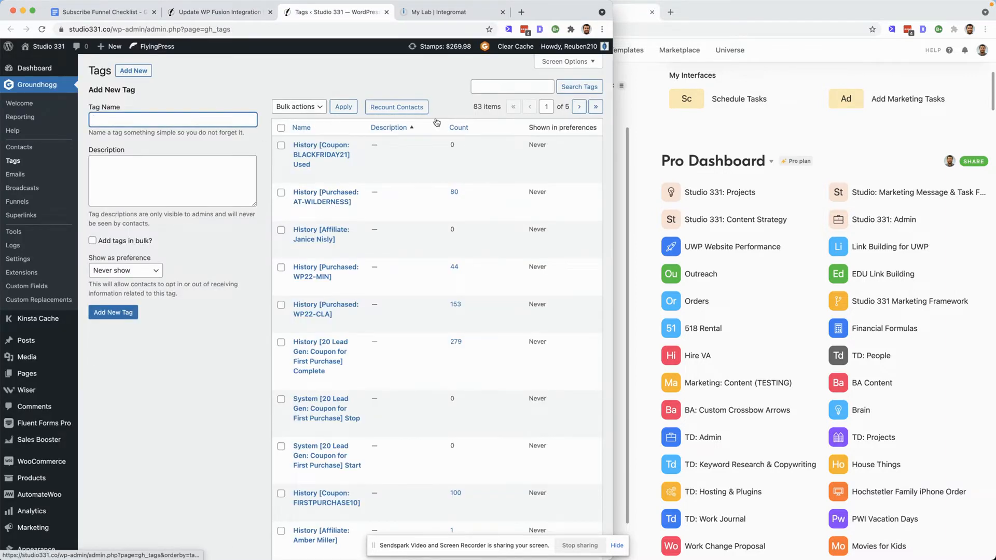
{"action": "type", "text": "History ["}
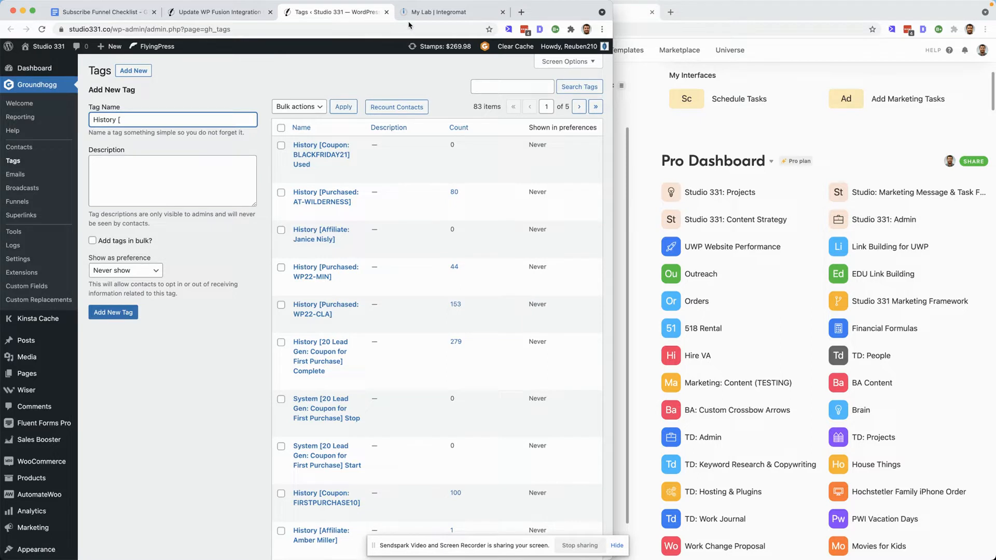
{"action": "left_click", "coordinate": [217, 12]}
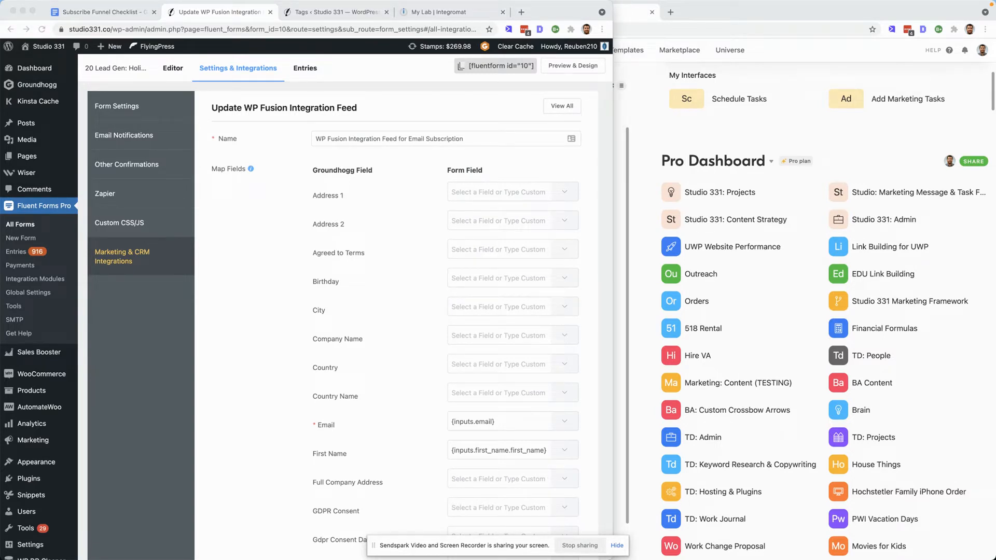
{"action": "left_click", "coordinate": [332, 12]}
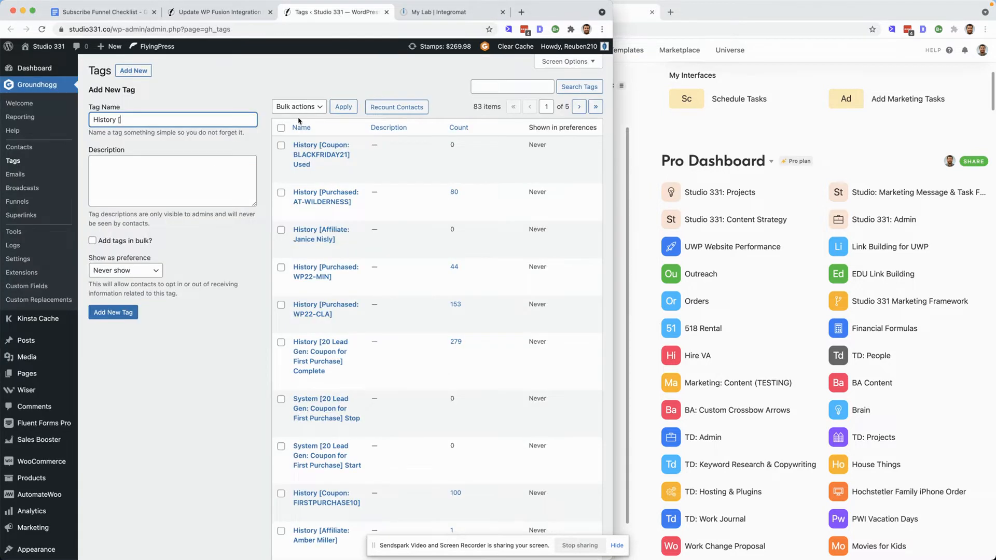
{"action": "type", "text": "Completed"}
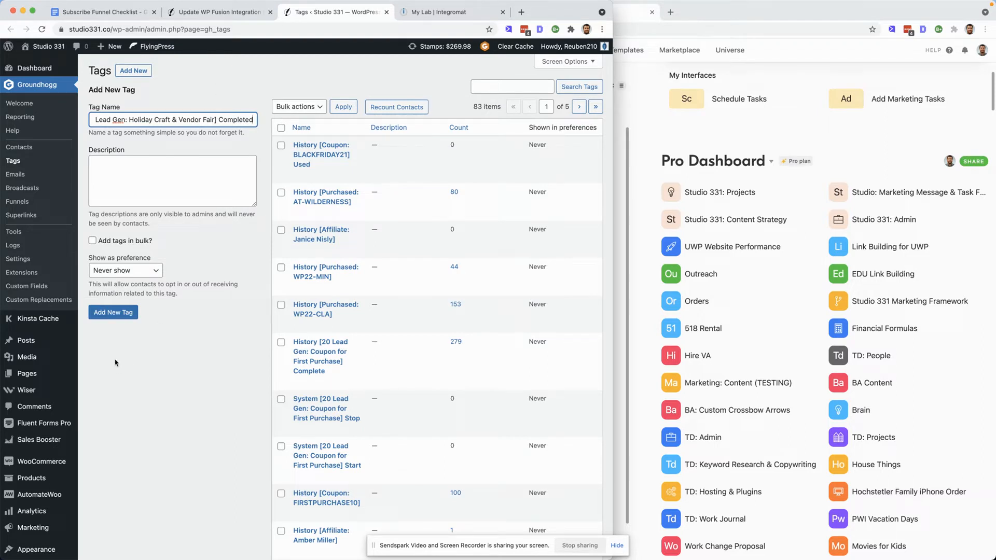
{"action": "left_click", "coordinate": [119, 314]}
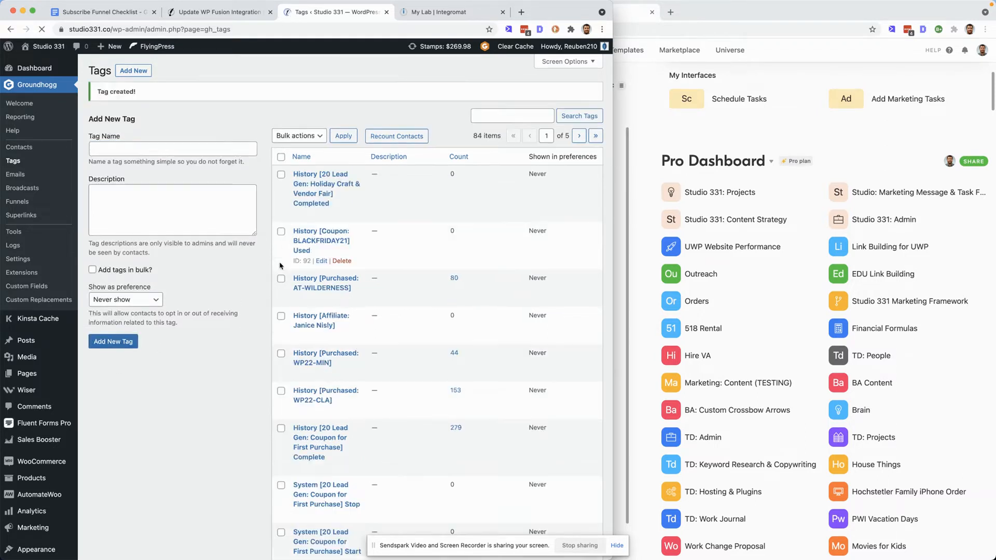
- Add the new tag's ID 93 to the WP Fusion feed's tags, making them "55, 93", and update the feed
{"action": "key", "text": "ctrl+shift+Tab"}
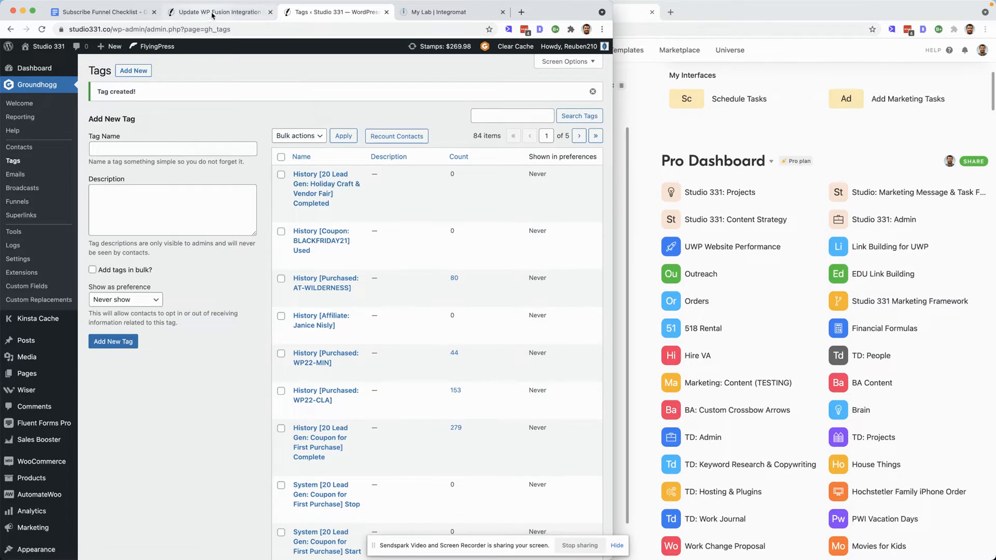
{"action": "scroll", "coordinate": [328, 207], "scroll_direction": "down", "scroll_amount": 20}
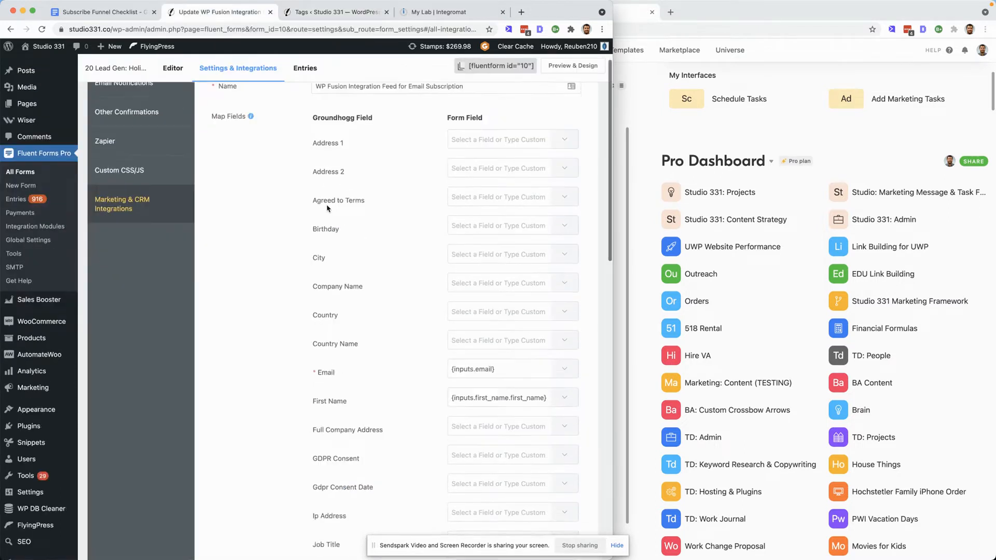
{"action": "left_click", "coordinate": [549, 517]}
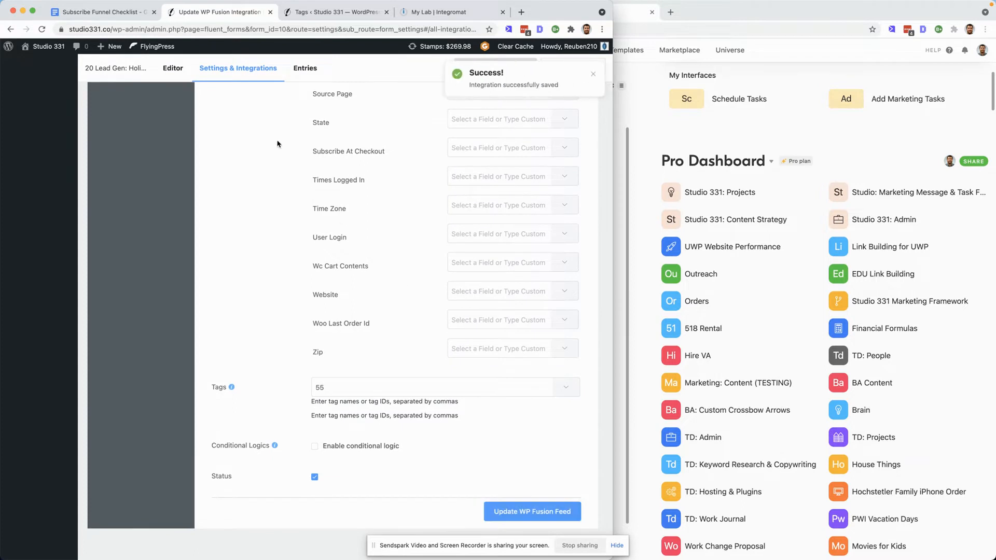
{"action": "left_click", "coordinate": [326, 15]}
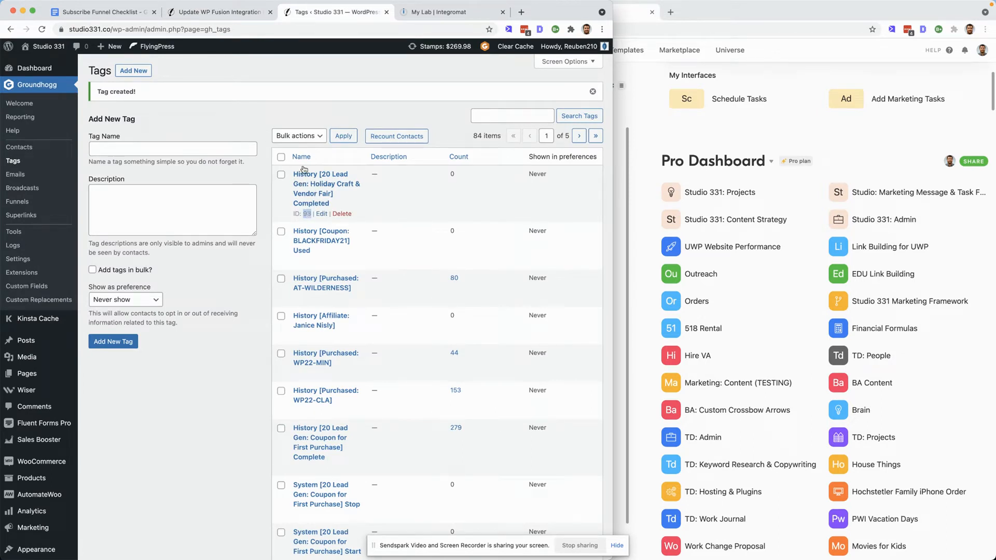
{"action": "left_click", "coordinate": [218, 12]}
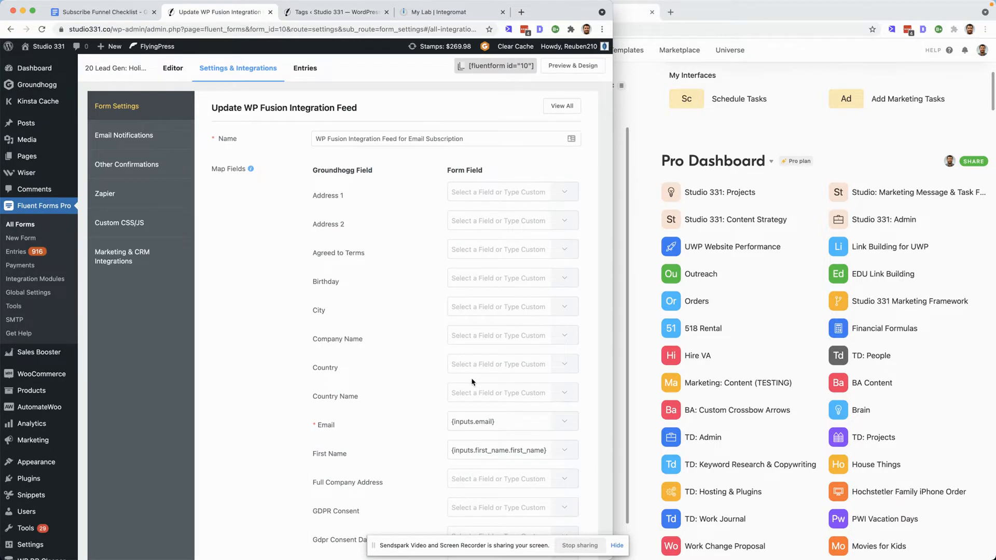
{"action": "scroll", "coordinate": [473, 383], "scroll_direction": "down", "scroll_amount": 20}
{"action": "scroll", "coordinate": [473, 382], "scroll_direction": "down", "scroll_amount": 2}
{"action": "left_click", "coordinate": [379, 388]}
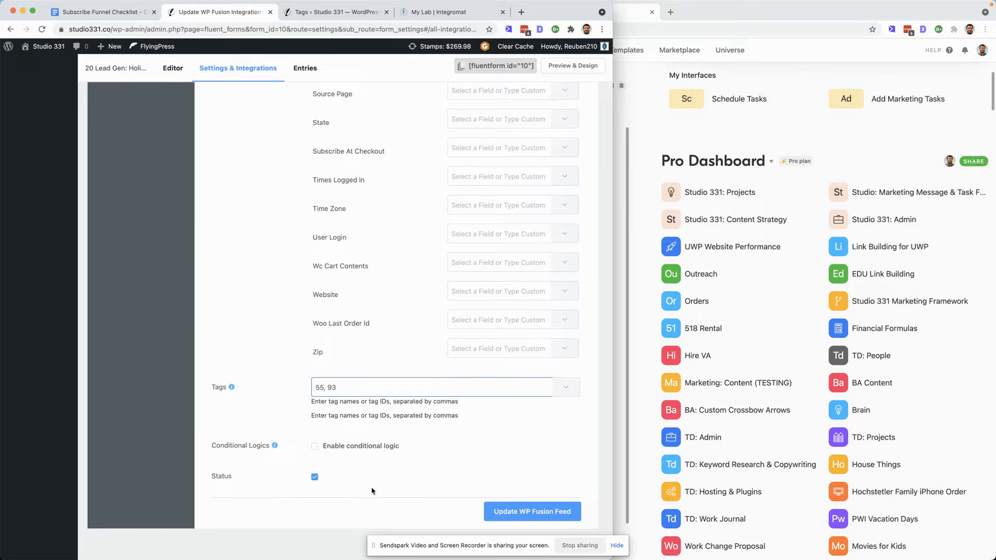
{"action": "left_click", "coordinate": [526, 514]}
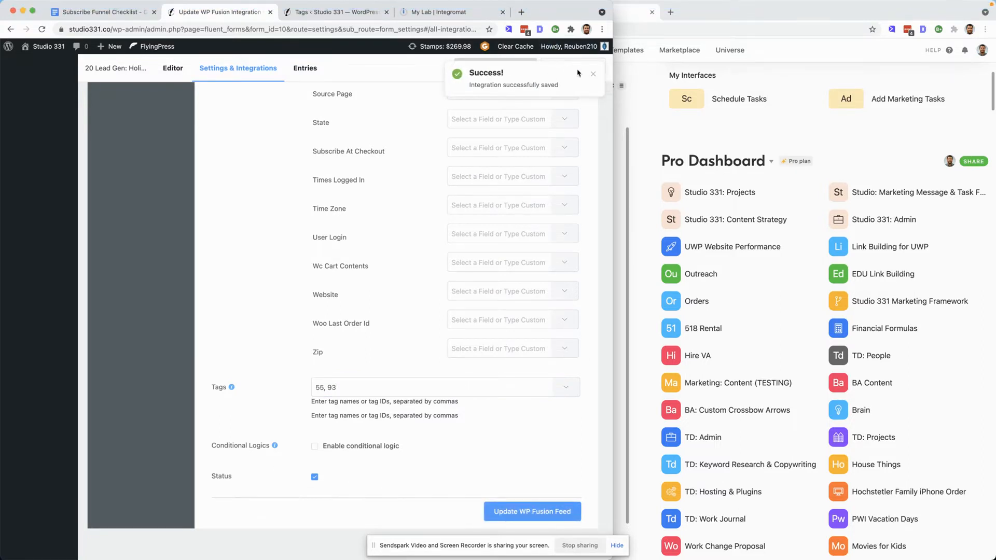
{"action": "left_click", "coordinate": [593, 74]}
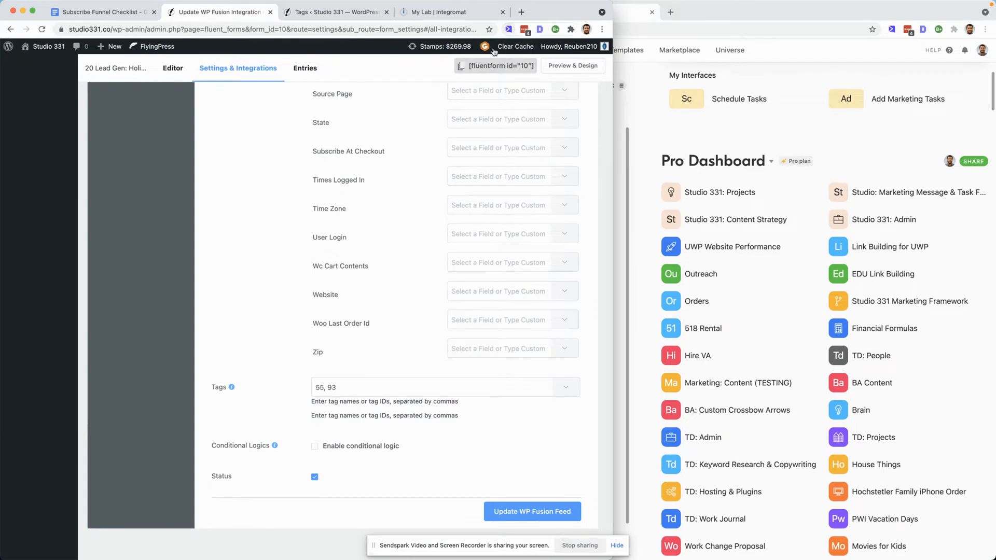
- Open academy.touchdowntech.com in a new tab and go to the Email Marketing course
{"action": "scroll", "coordinate": [452, 112], "scroll_direction": "up", "scroll_amount": 16}
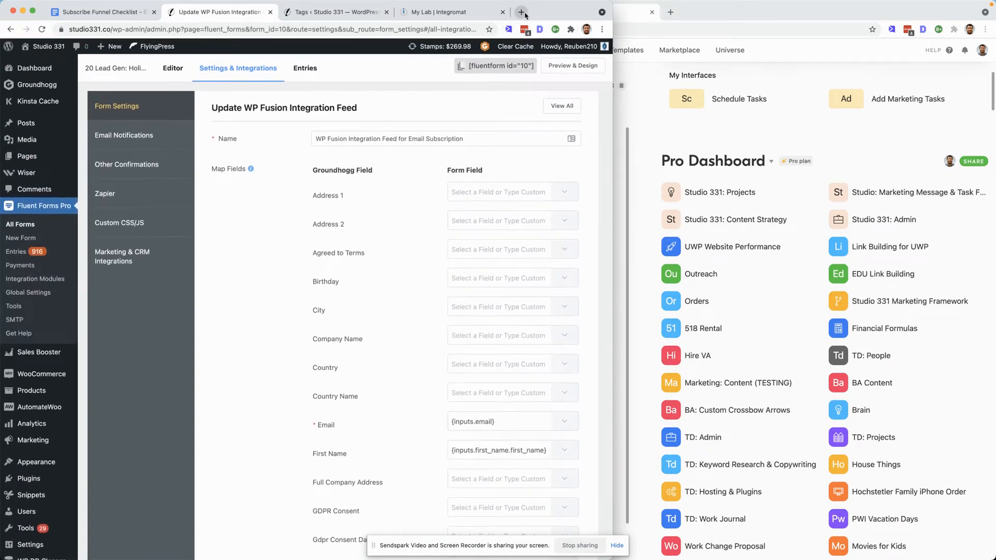
{"action": "left_click", "coordinate": [525, 14]}
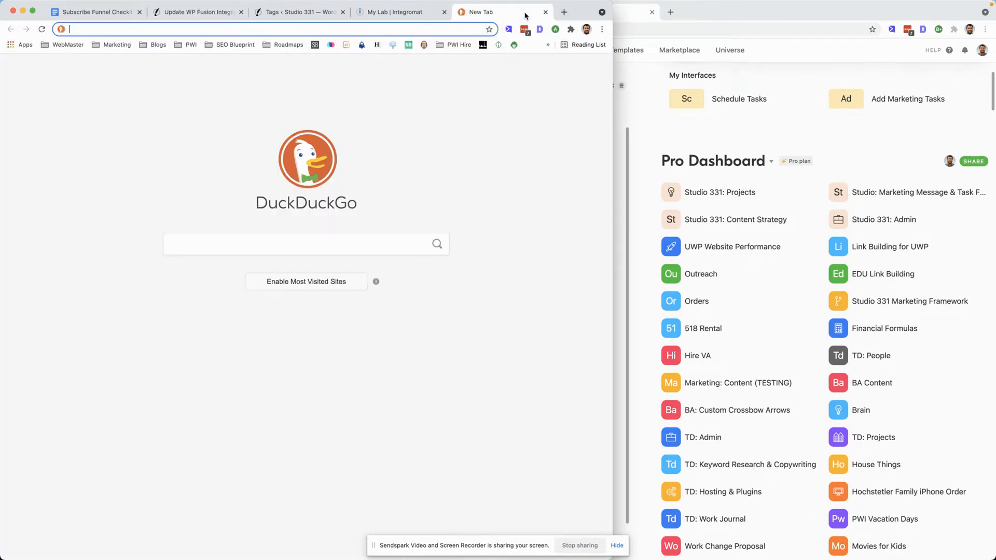
{"action": "type", "text": "academy.touchdowntech.com"}
{"action": "key", "text": "Return"}
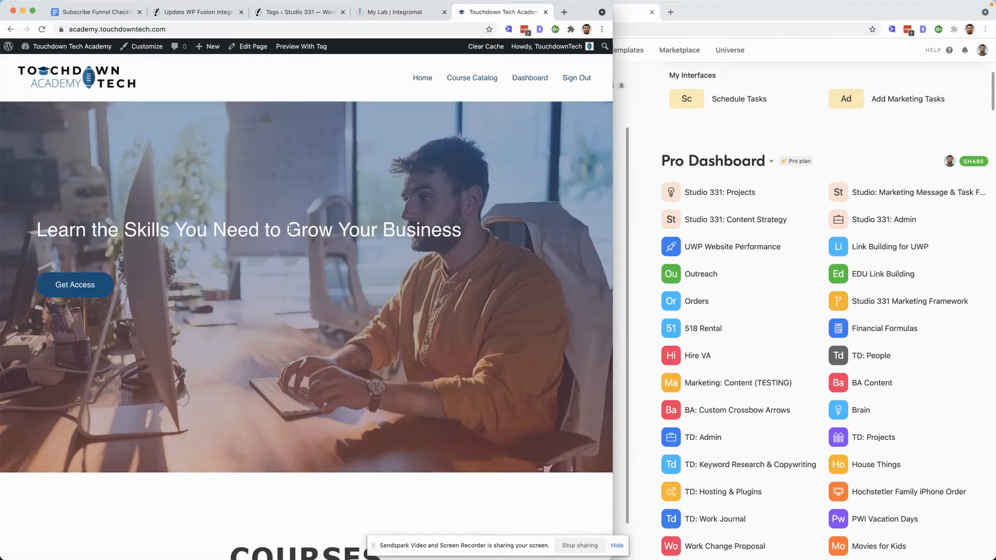
{"action": "left_click", "coordinate": [71, 285]}
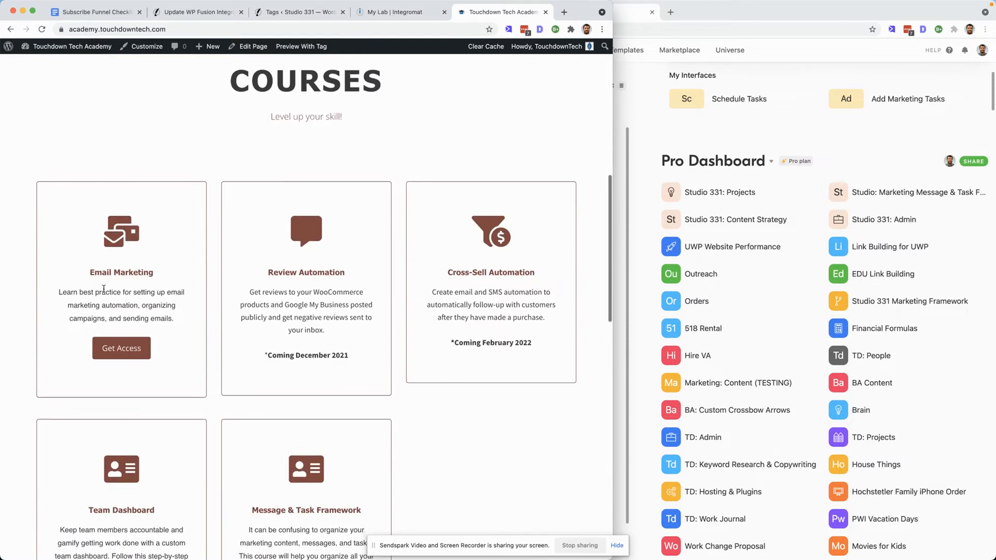
{"action": "left_click", "coordinate": [123, 334]}
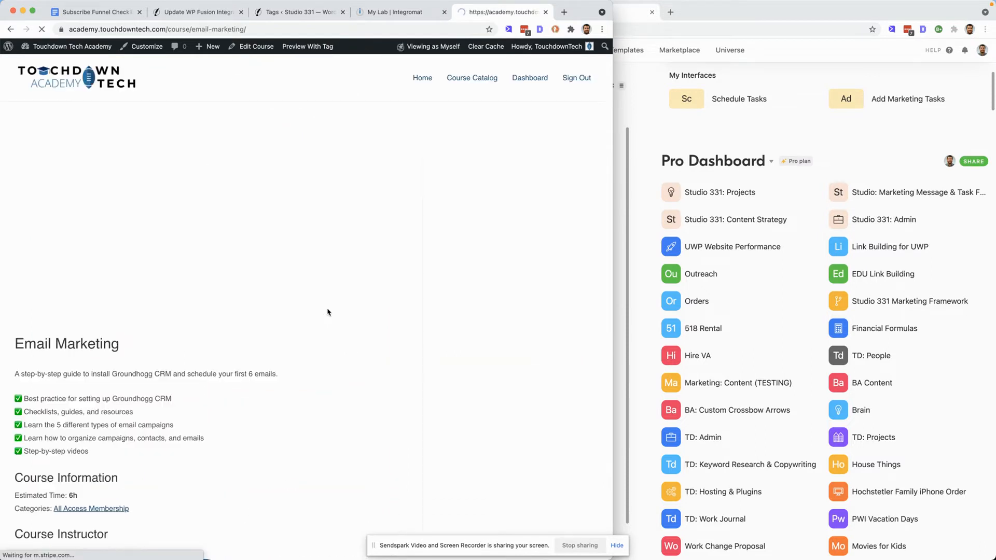
- Browse the Email Marketing course's lesson list, including the Create "Subscribe" Funnel section
{"action": "scroll", "coordinate": [265, 326], "scroll_direction": "down", "scroll_amount": 3}
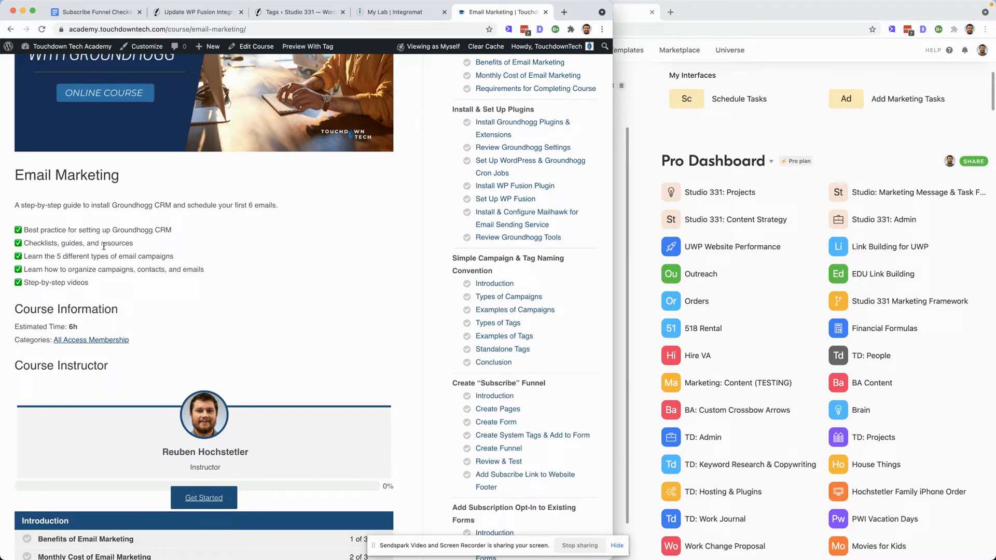
{"action": "scroll", "coordinate": [219, 291], "scroll_direction": "down", "scroll_amount": 12}
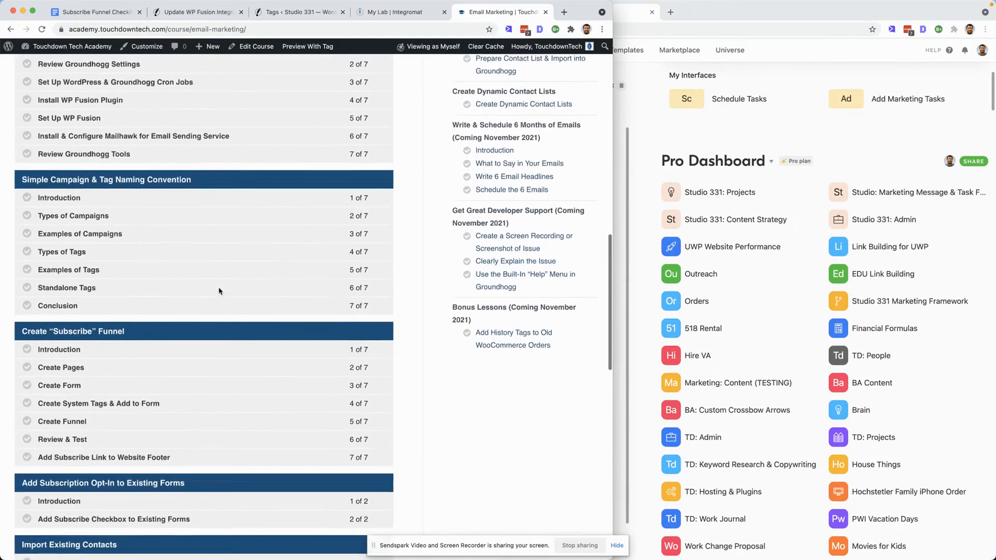
{"action": "scroll", "coordinate": [220, 291], "scroll_direction": "up", "scroll_amount": 15}
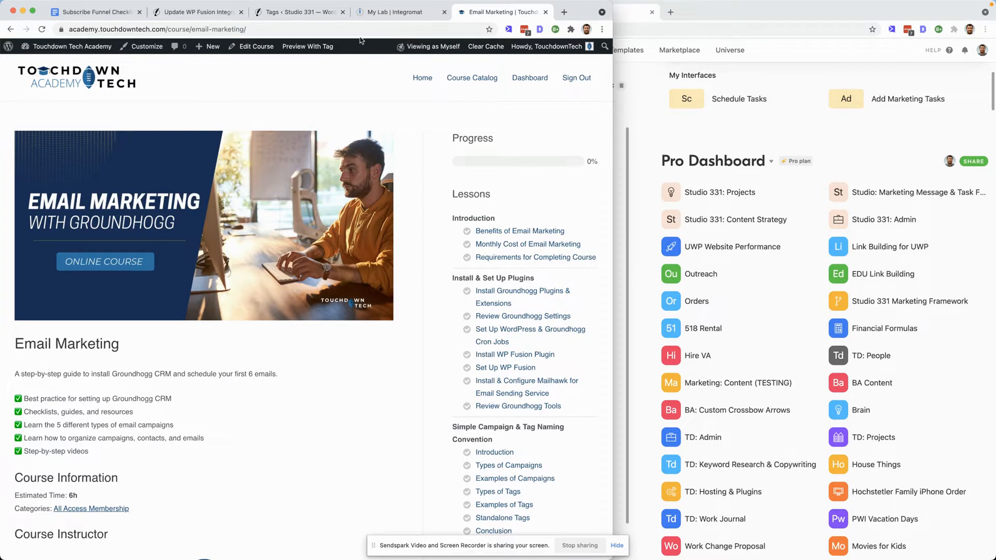
- Return to the WP Fusion integration feed and scroll through its Groundhogg field mappings
{"action": "left_click", "coordinate": [200, 14]}
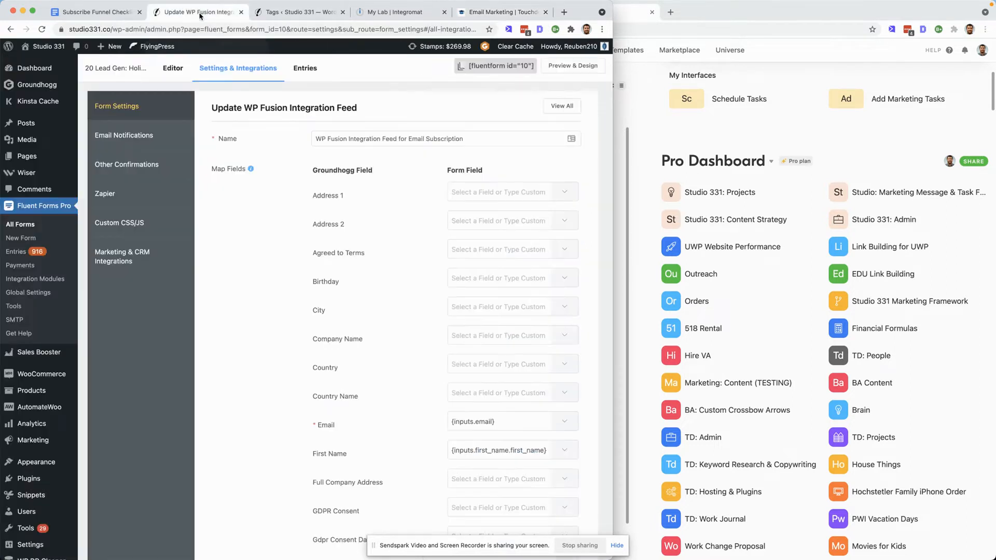
{"action": "scroll", "coordinate": [341, 190], "scroll_direction": "down", "scroll_amount": 12}
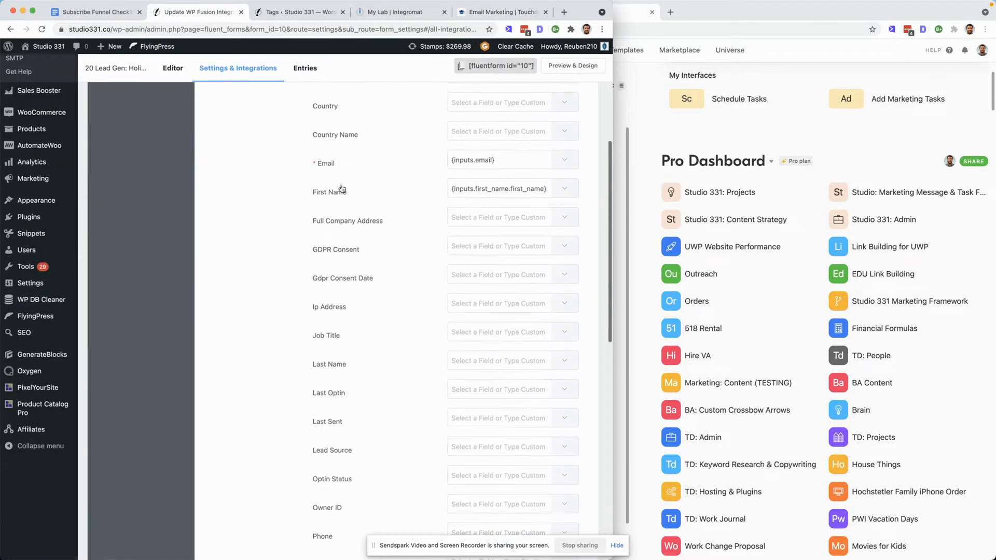
{"action": "scroll", "coordinate": [340, 190], "scroll_direction": "down", "scroll_amount": 4}
{"action": "scroll", "coordinate": [340, 189], "scroll_direction": "up", "scroll_amount": 15}
{"action": "scroll", "coordinate": [341, 190], "scroll_direction": "up", "scroll_amount": 2}
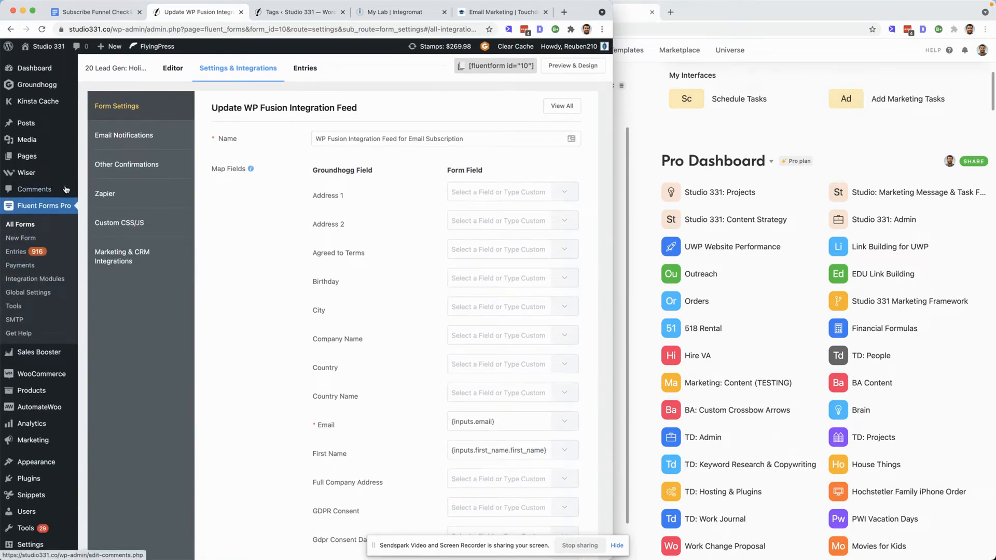
- Search the site's pages for "holiday" and open the Holiday Craft & Vendor Fair Subscribe page for editing
{"action": "left_click", "coordinate": [30, 157]}
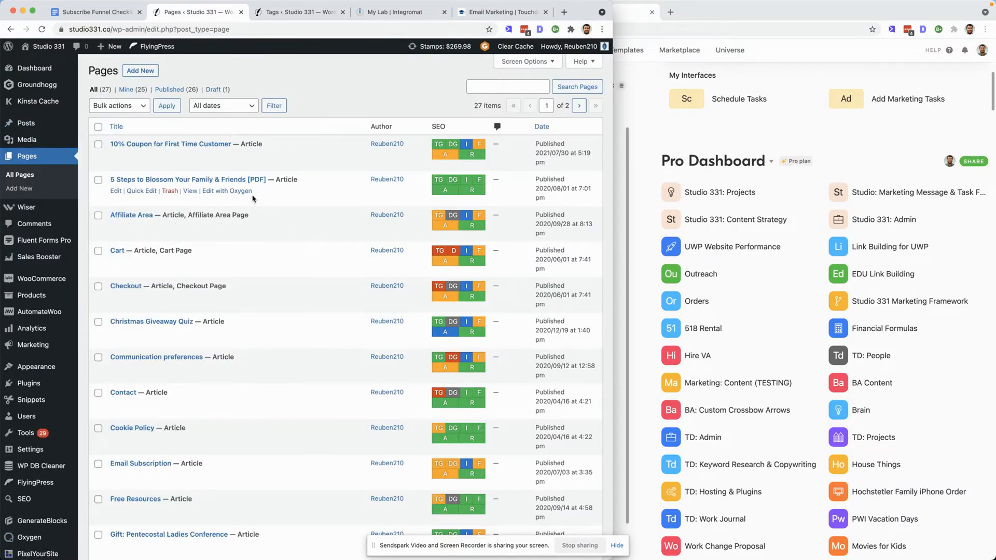
{"action": "left_click", "coordinate": [500, 86]}
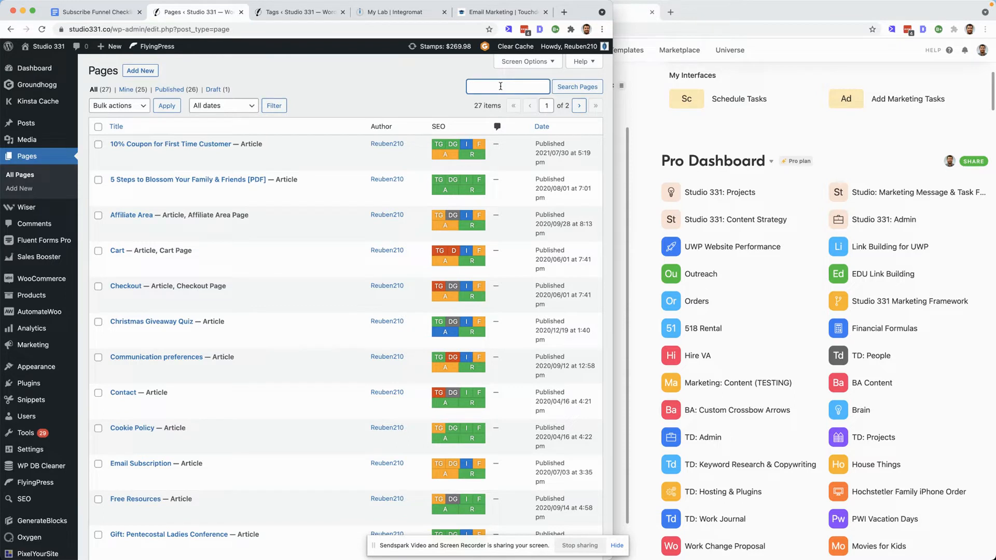
{"action": "type", "text": "holiday"}
{"action": "key", "text": "Return"}
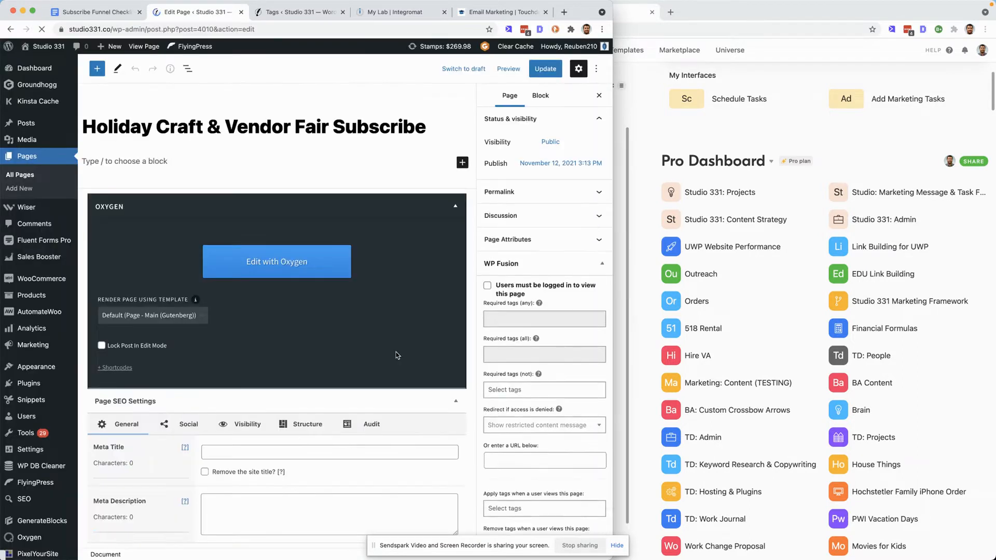
- Insert a Fluent Forms block showing the "20 Lead Gen: Holiday Craft & Vendor Fair" form, update the page and preview it
{"action": "left_click", "coordinate": [165, 161]}
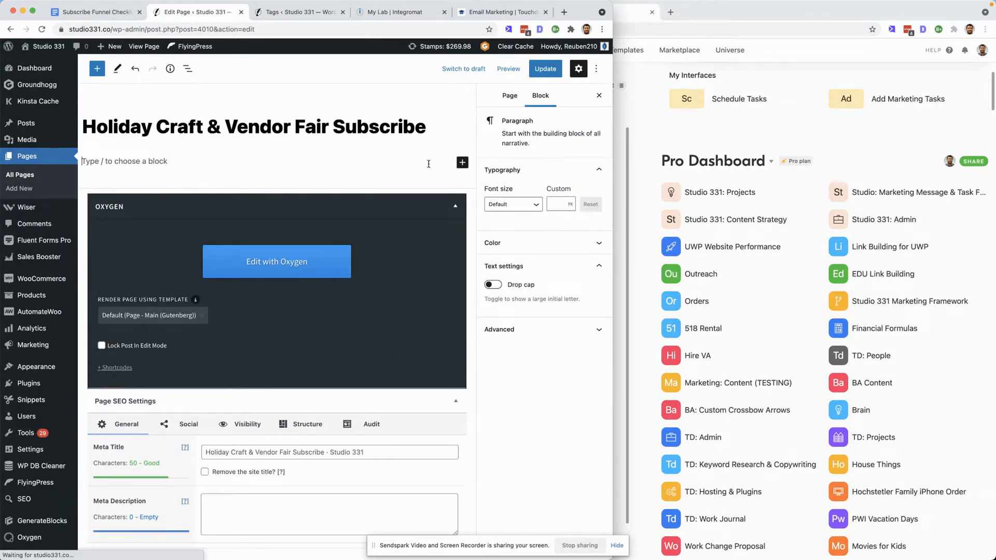
{"action": "left_click", "coordinate": [460, 163]}
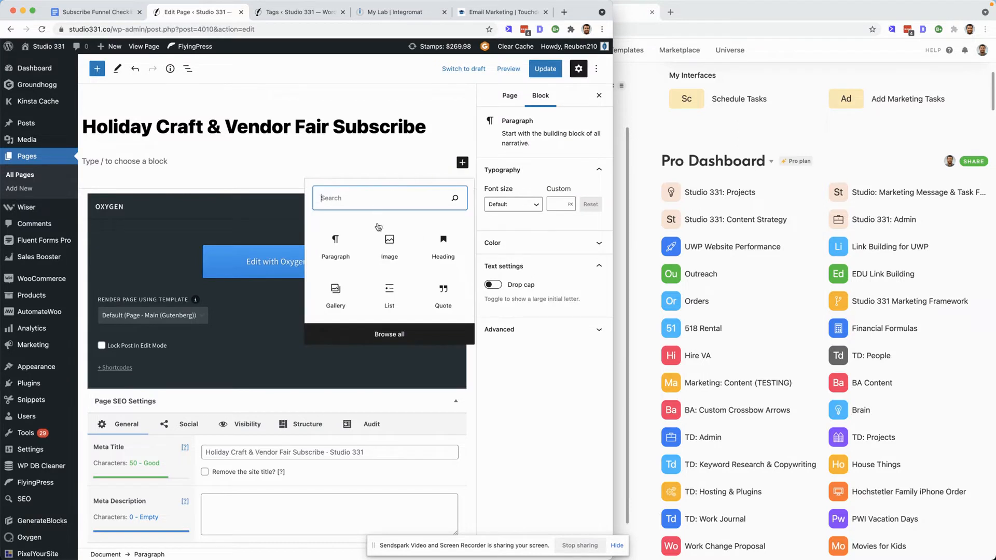
{"action": "type", "text": "flu"}
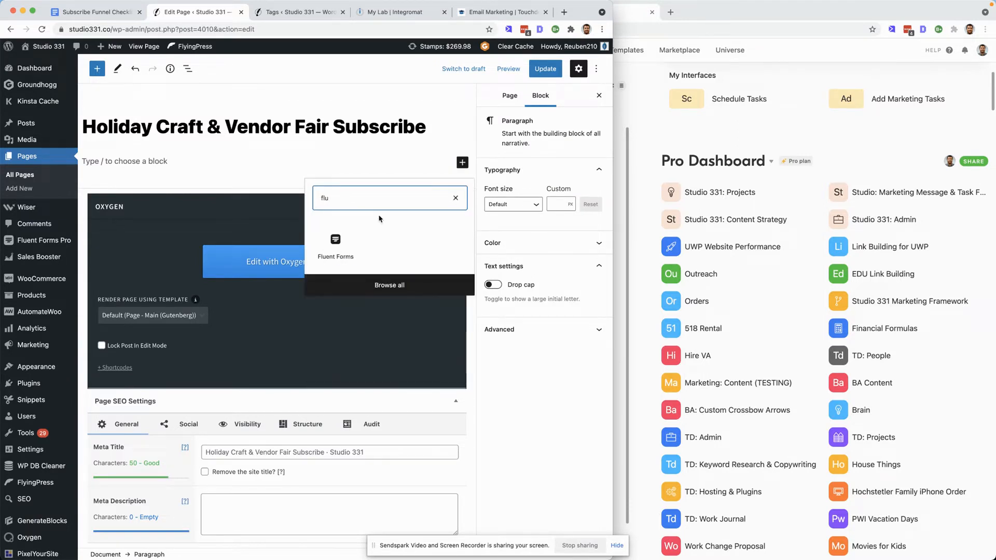
{"action": "left_click", "coordinate": [335, 248]}
{"action": "left_click", "coordinate": [262, 238]}
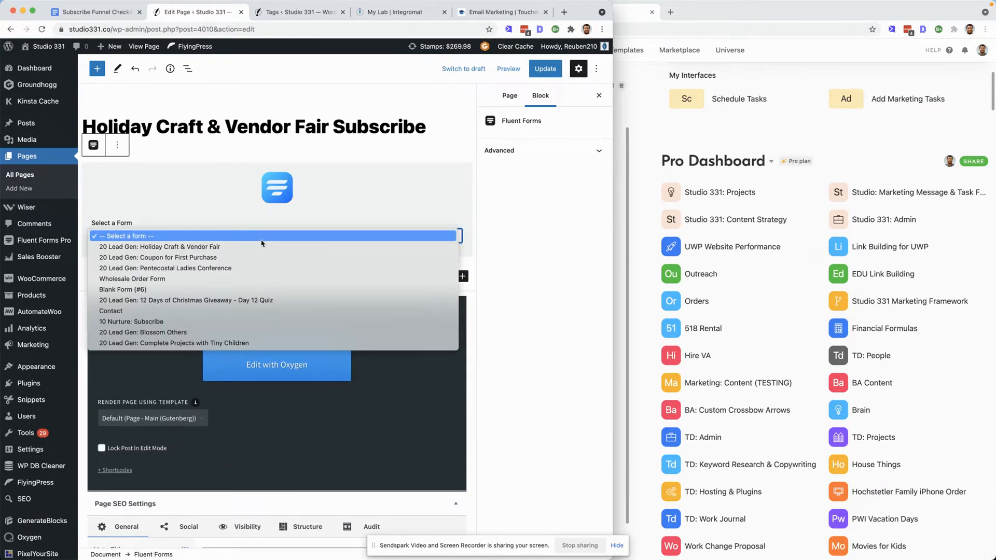
{"action": "left_click", "coordinate": [202, 249]}
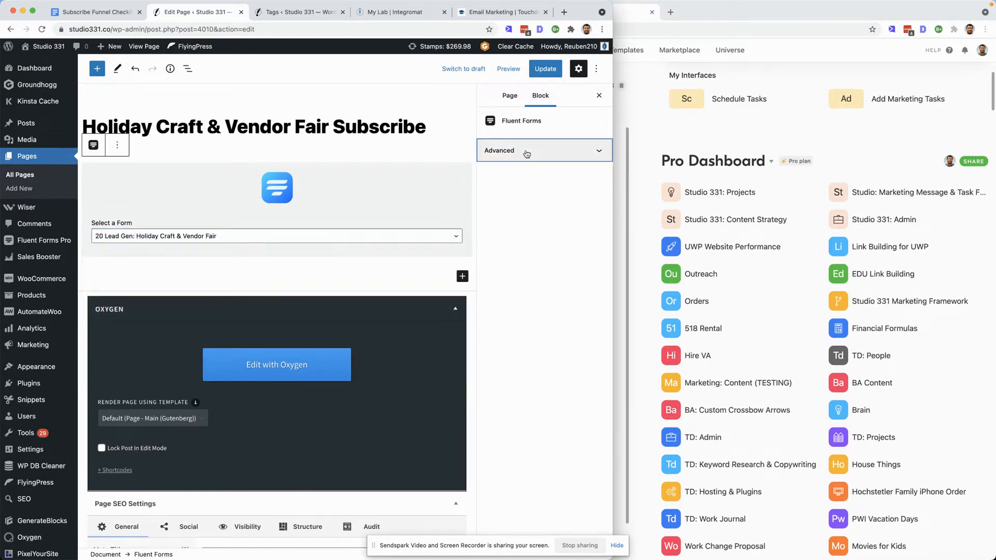
{"action": "left_click", "coordinate": [527, 152]}
{"action": "left_click", "coordinate": [545, 69]}
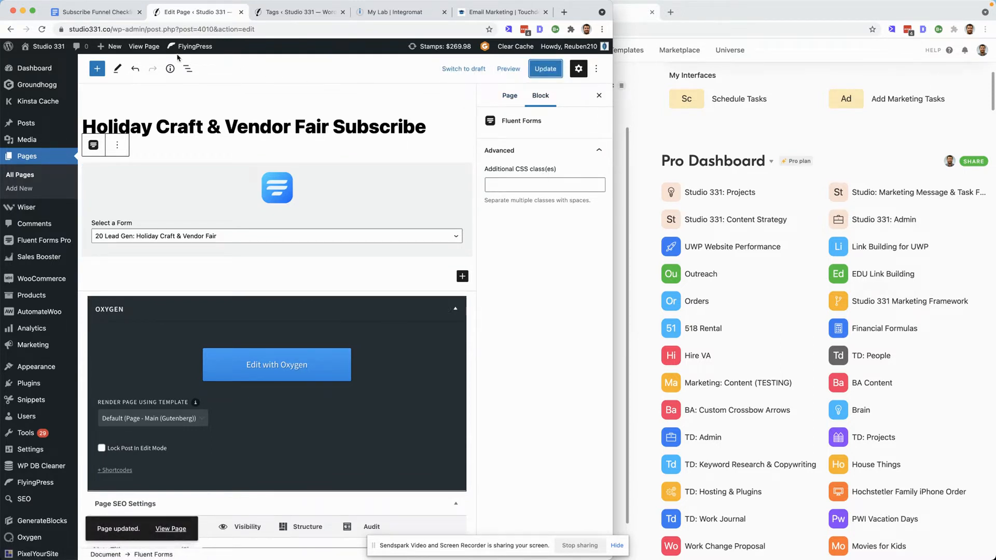
{"action": "left_click", "coordinate": [146, 47]}
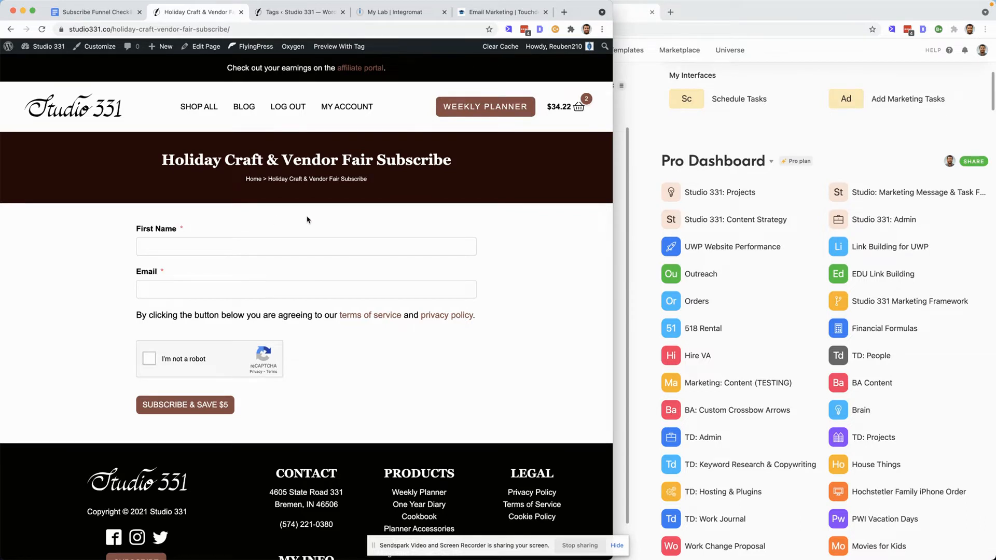
- Add an H2 heading "Thanks for Visiting Our Booth" below the page title
{"action": "left_click", "coordinate": [206, 46]}
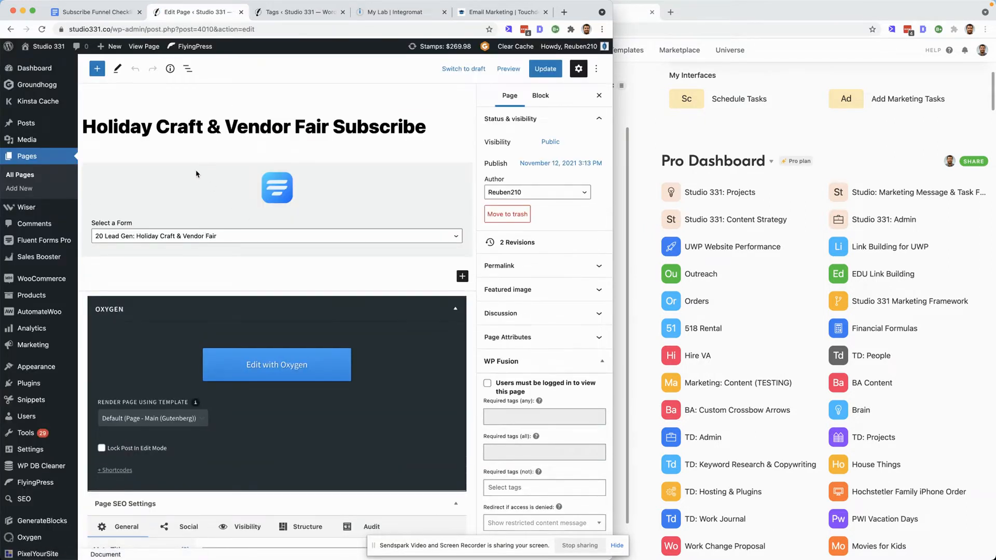
{"action": "left_click", "coordinate": [197, 176]}
{"action": "left_click", "coordinate": [189, 129]}
{"action": "key", "text": "Return"}
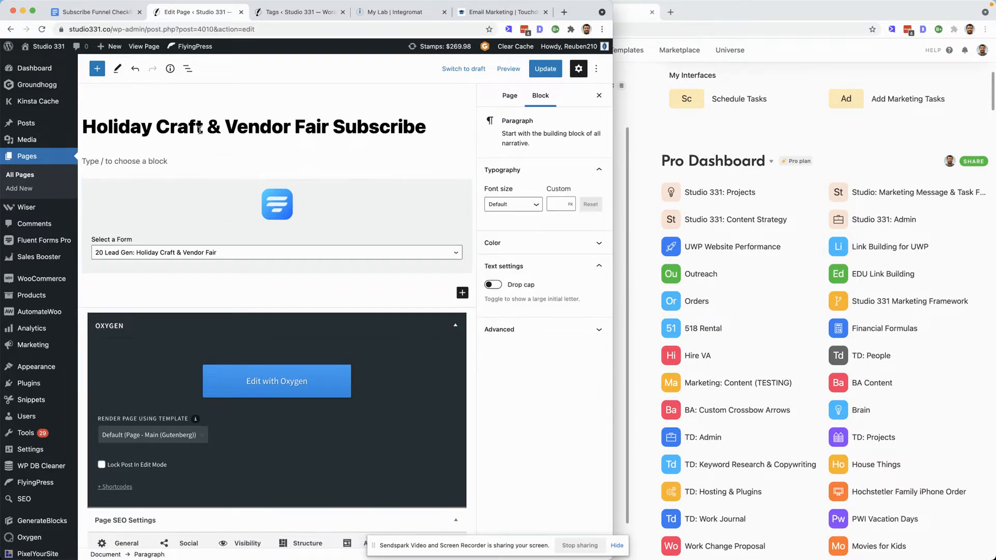
{"action": "type", "text": "Thanks for visiting our"}
{"action": "key", "text": "BackSpace"}
{"action": "key", "text": "BackSpace"}
{"action": "key", "text": "BackSpace"}
{"action": "key", "text": "BackSpace"}
{"action": "key", "text": "BackSpace"}
{"action": "key", "text": "BackSpace"}
{"action": "key", "text": "BackSpace"}
{"action": "key", "text": "BackSpace"}
{"action": "key", "text": "BackSpace"}
{"action": "type", "text": "Visting o"}
{"action": "key", "text": "BackSpace"}
{"action": "key", "text": "BackSpace"}
{"action": "key", "text": "BackSpace"}
{"action": "key", "text": "BackSpace"}
{"action": "type", "text": "ting Our Bo"}
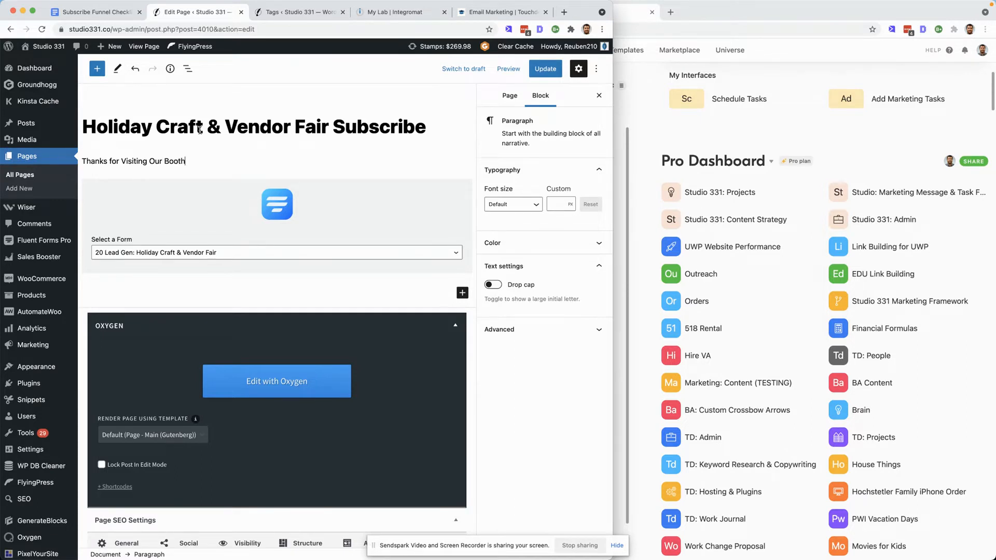
{"action": "type", "text": "oth"}
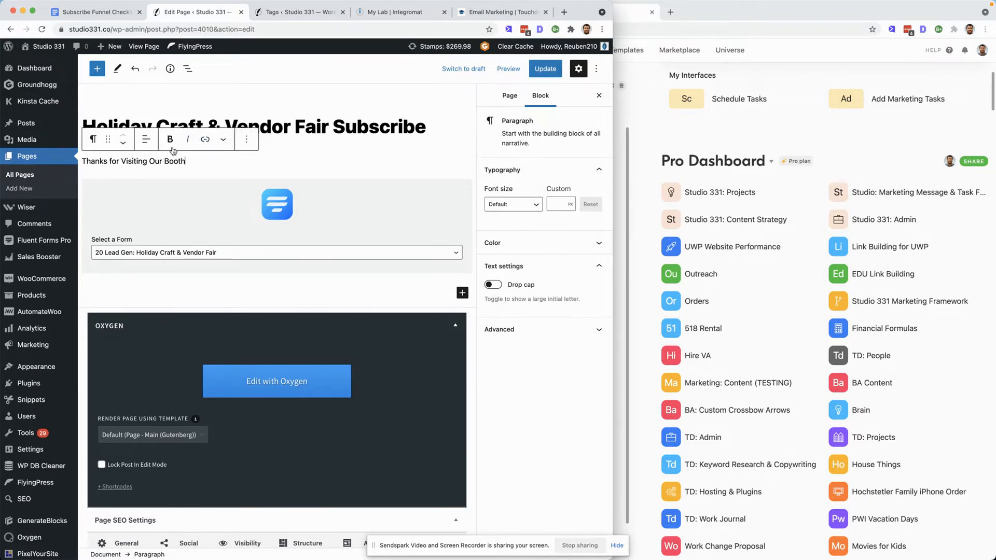
{"action": "left_click", "coordinate": [94, 140]}
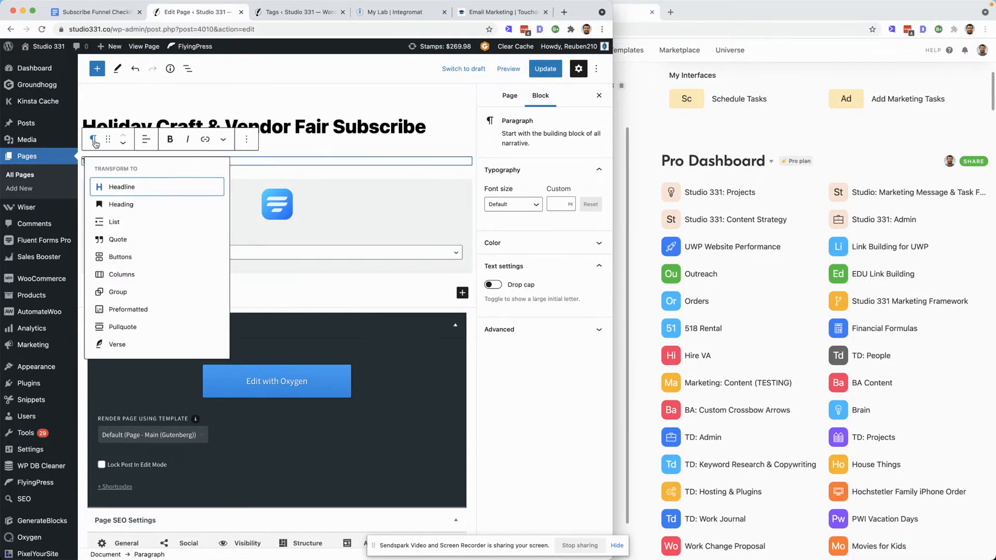
{"action": "left_click", "coordinate": [124, 205]}
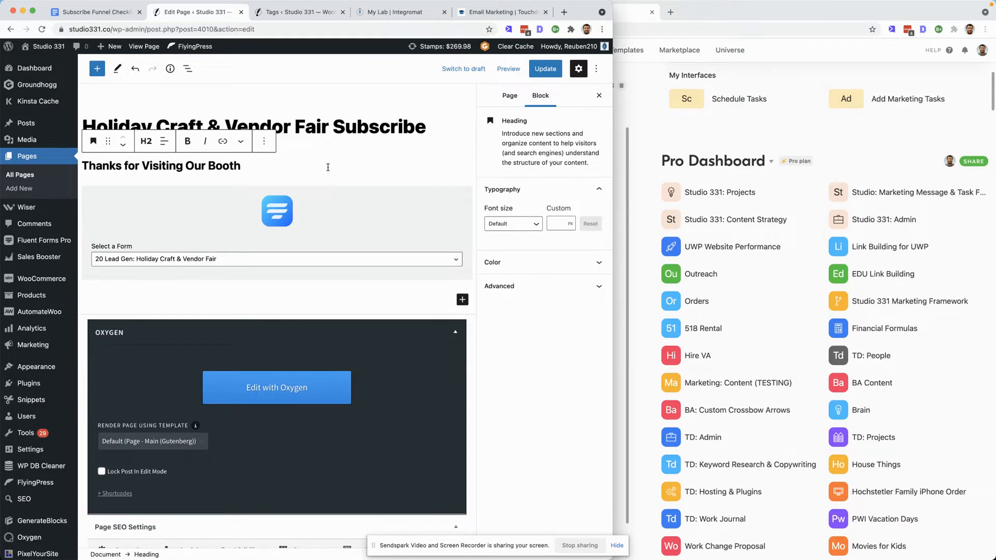
- Add a paragraph "Subscribe and save $5!" below the heading and save the page
{"action": "key", "text": "Return"}
{"action": "type", "text": "Subscribe an"}
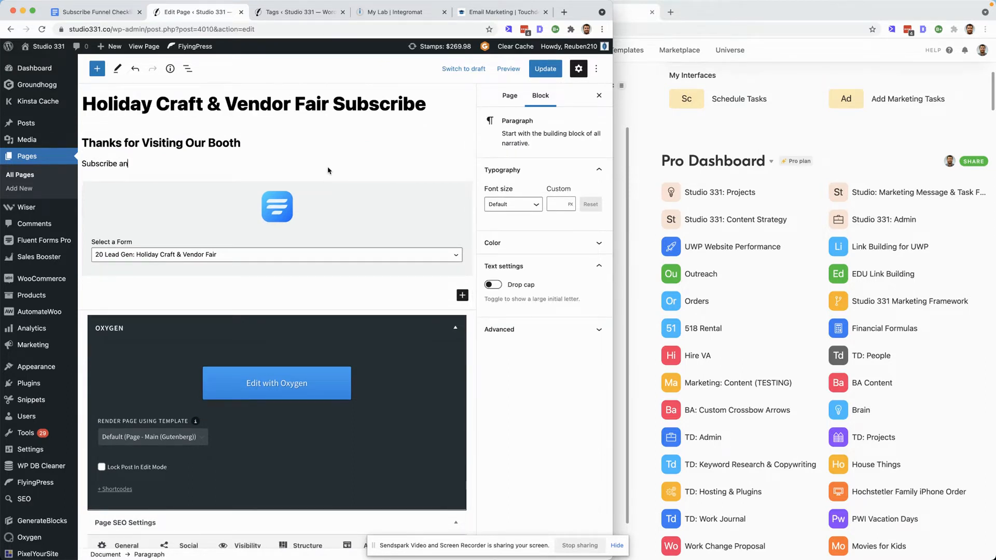
{"action": "type", "text": "d save $5!"}
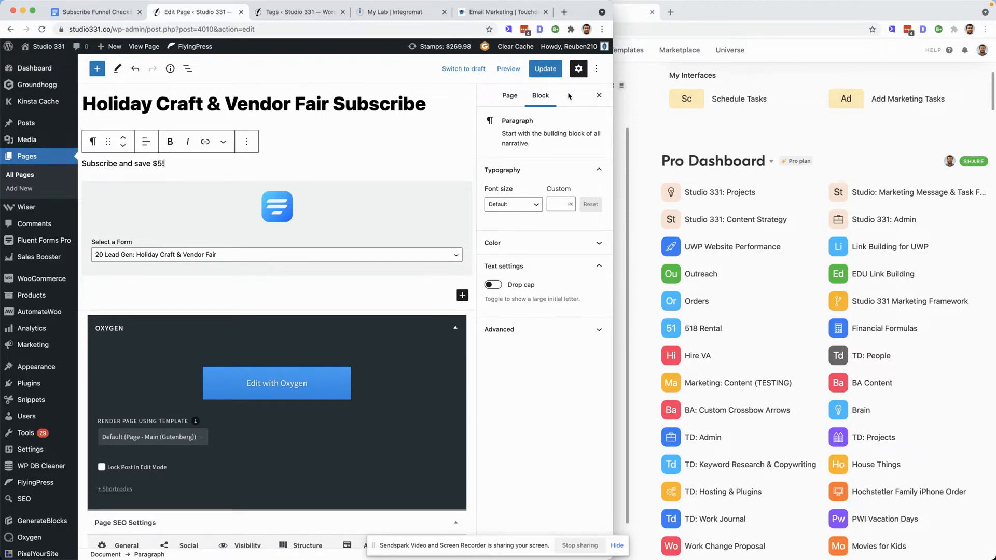
{"action": "key", "text": "super+s"}
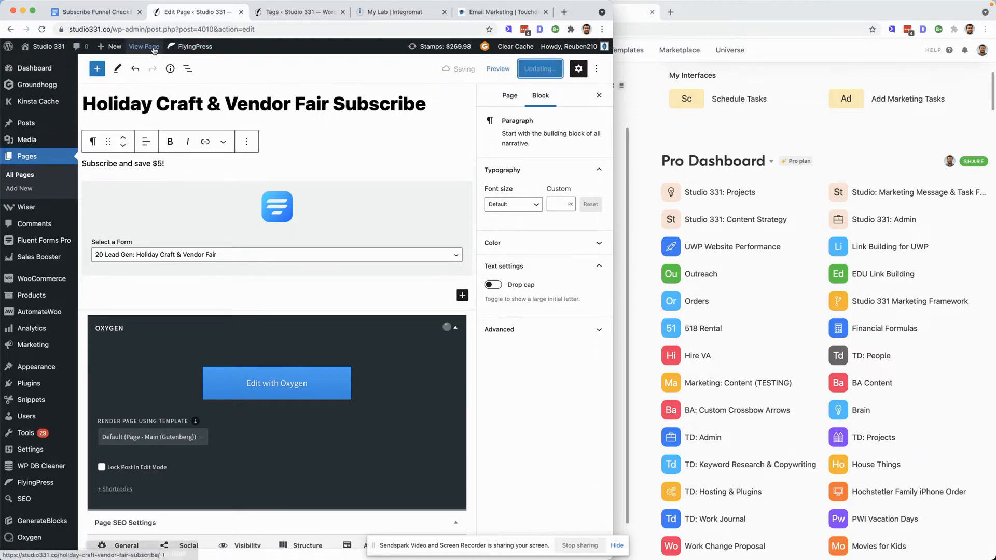
- Convert the "Subscribe and save $5!" paragraph into an H3 heading
{"action": "left_click", "coordinate": [152, 48]}
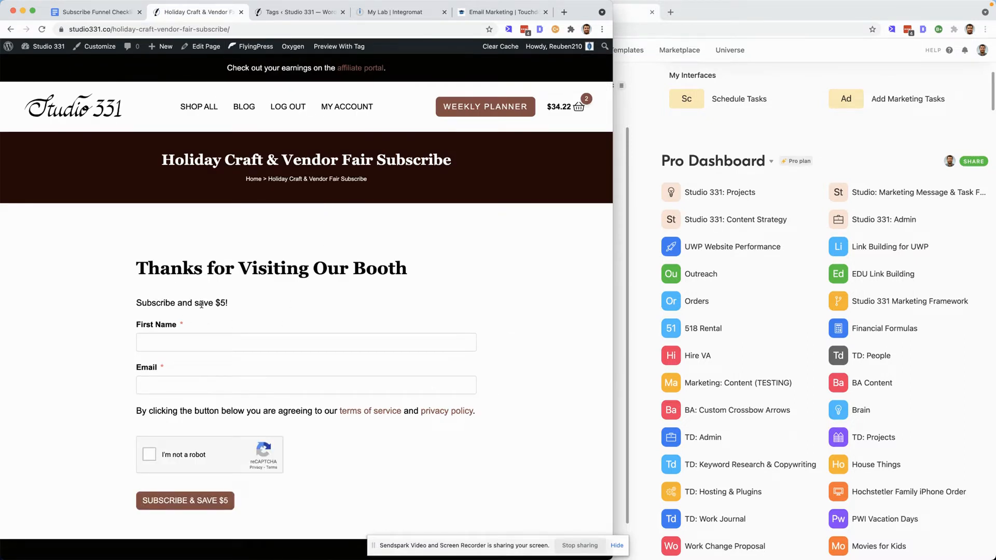
{"action": "left_click", "coordinate": [208, 46]}
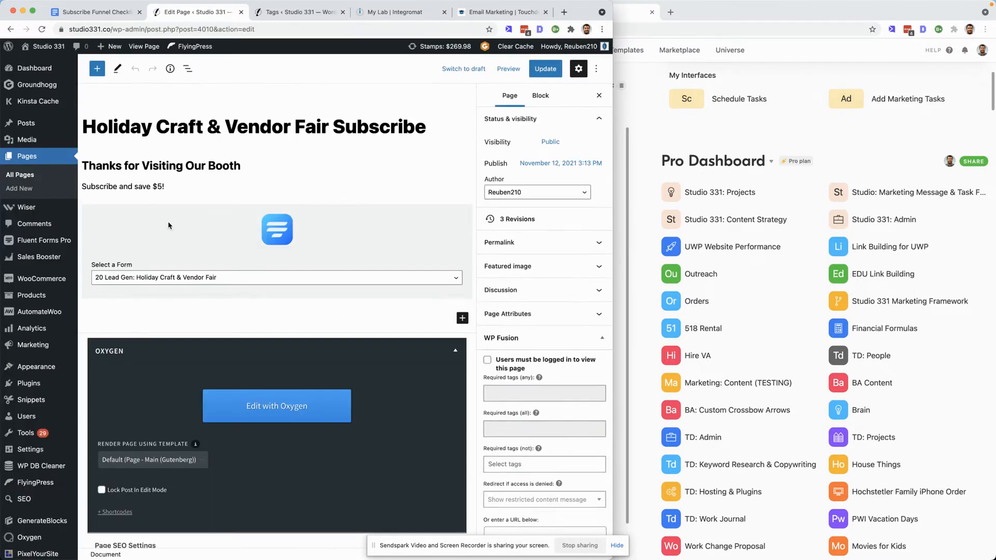
{"action": "left_click", "coordinate": [130, 186]}
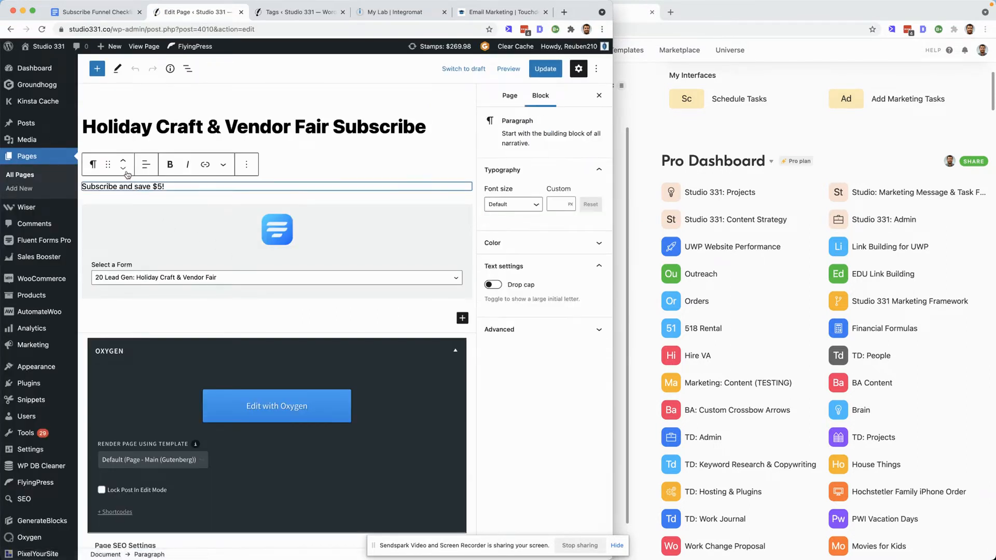
{"action": "left_click", "coordinate": [93, 164]}
{"action": "left_click", "coordinate": [117, 211]}
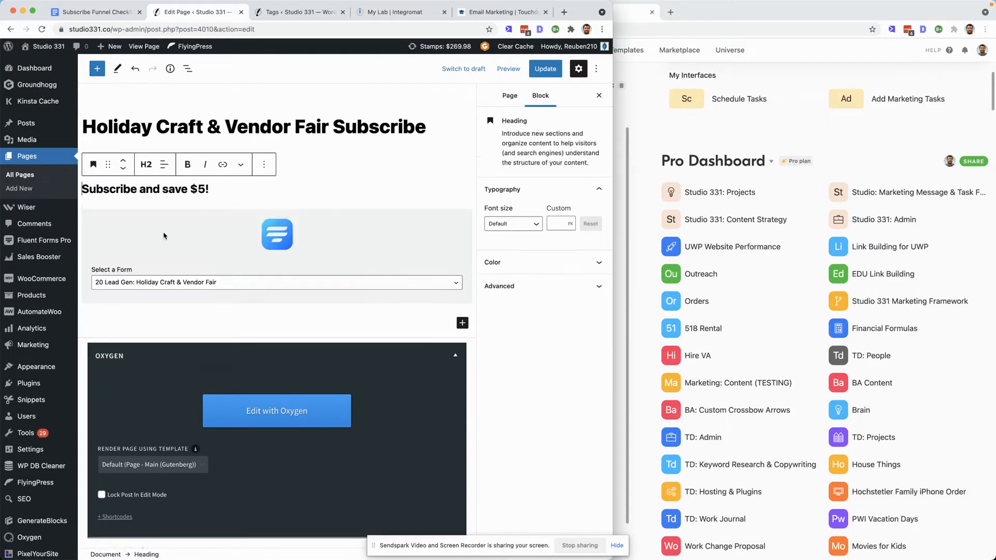
{"action": "left_click", "coordinate": [147, 165]}
{"action": "left_click", "coordinate": [192, 194]}
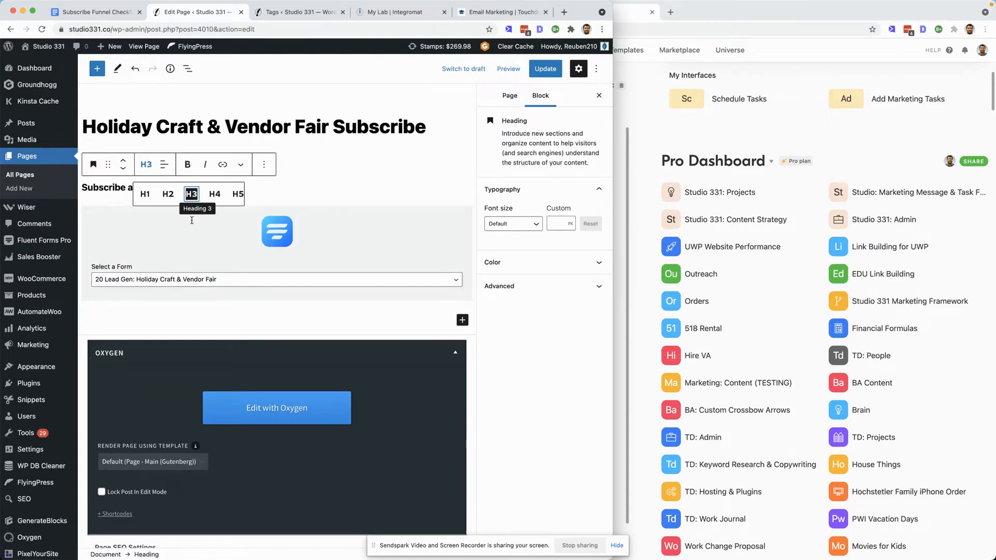
- Center-align both headings, update the page and view the published subscribe page
{"action": "left_click", "coordinate": [164, 164]}
{"action": "left_click", "coordinate": [189, 215]}
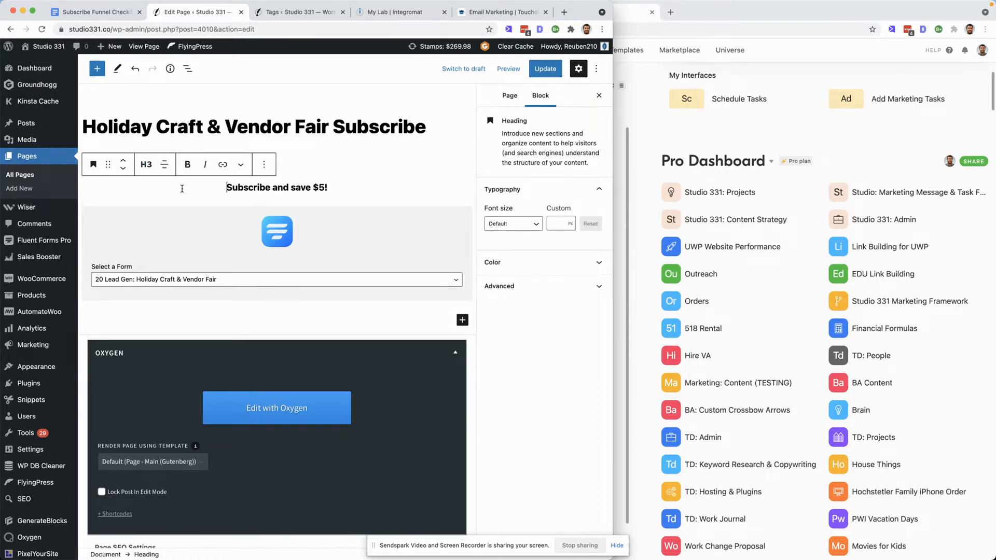
{"action": "left_click", "coordinate": [343, 136]}
{"action": "left_click", "coordinate": [218, 166]}
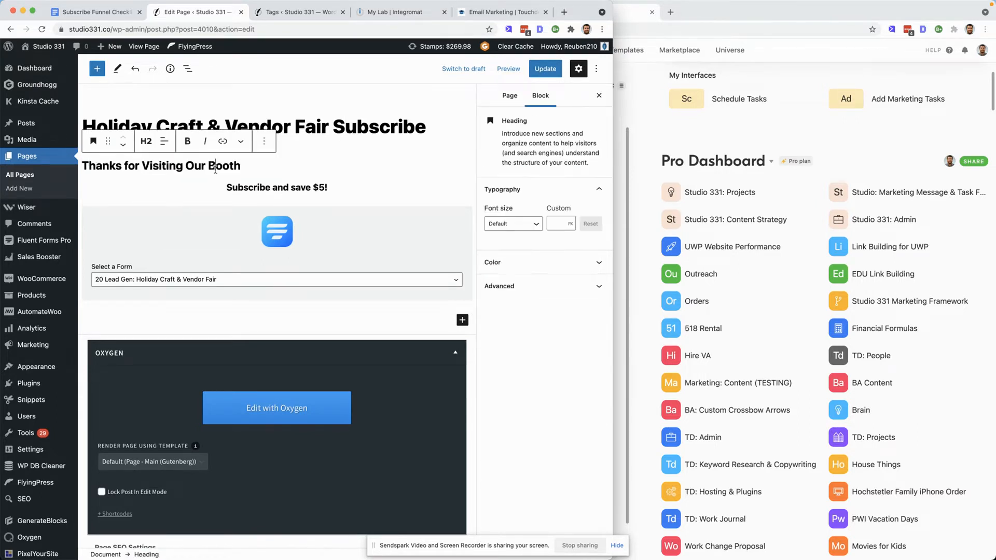
{"action": "left_click", "coordinate": [164, 141]}
{"action": "left_click", "coordinate": [191, 193]}
{"action": "left_click", "coordinate": [543, 69]}
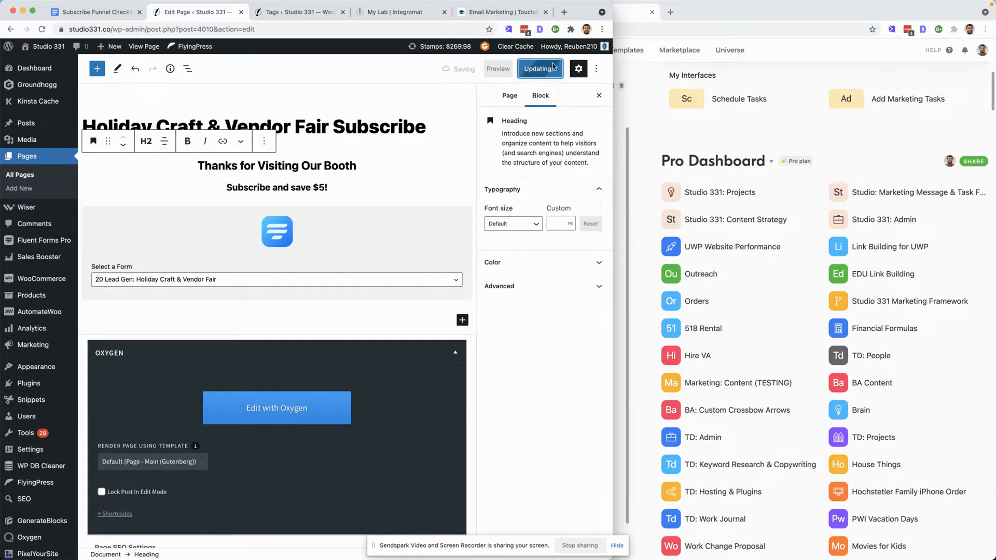
{"action": "left_click", "coordinate": [142, 47]}
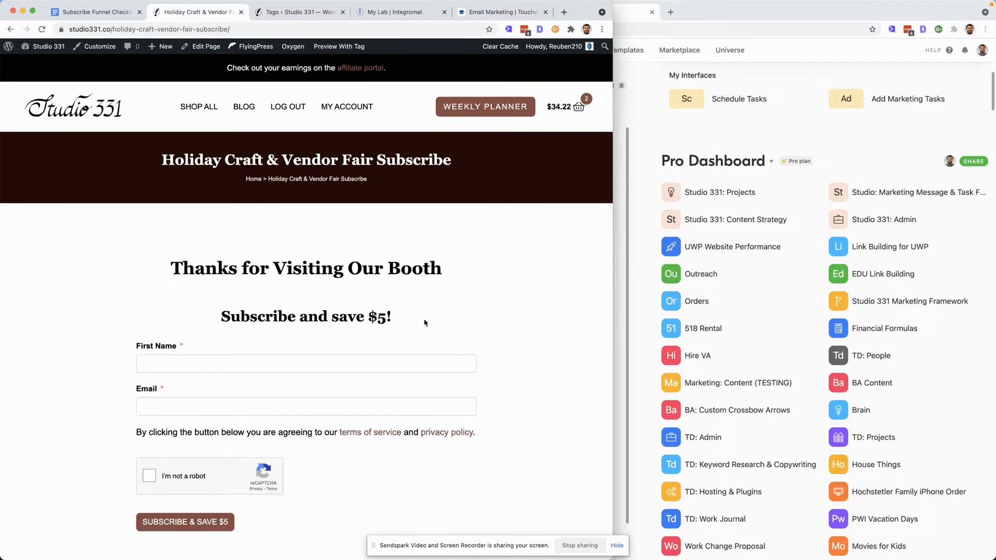
{"action": "scroll", "coordinate": [425, 322], "scroll_direction": "down", "scroll_amount": 3}
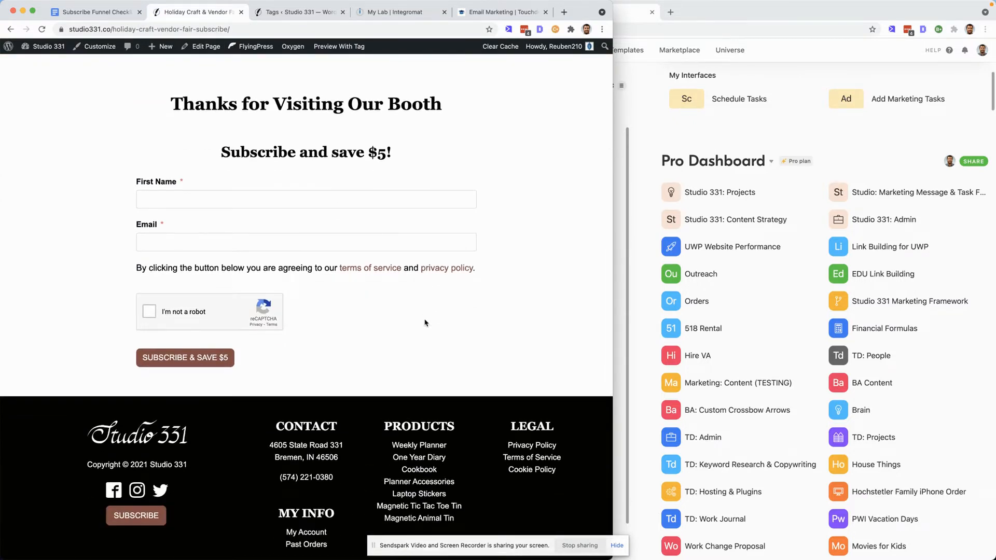
- Create a new base from scratch in the Pro Dashboard workspace
{"action": "scroll", "coordinate": [426, 323], "scroll_direction": "up", "scroll_amount": 3}
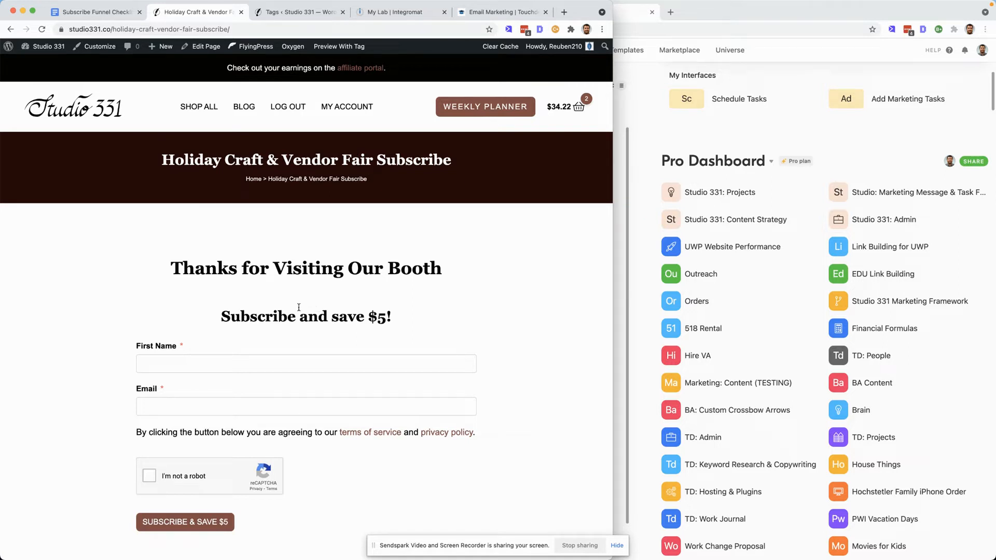
{"action": "left_click", "coordinate": [840, 154]}
{"action": "scroll", "coordinate": [761, 269], "scroll_direction": "down", "scroll_amount": 10}
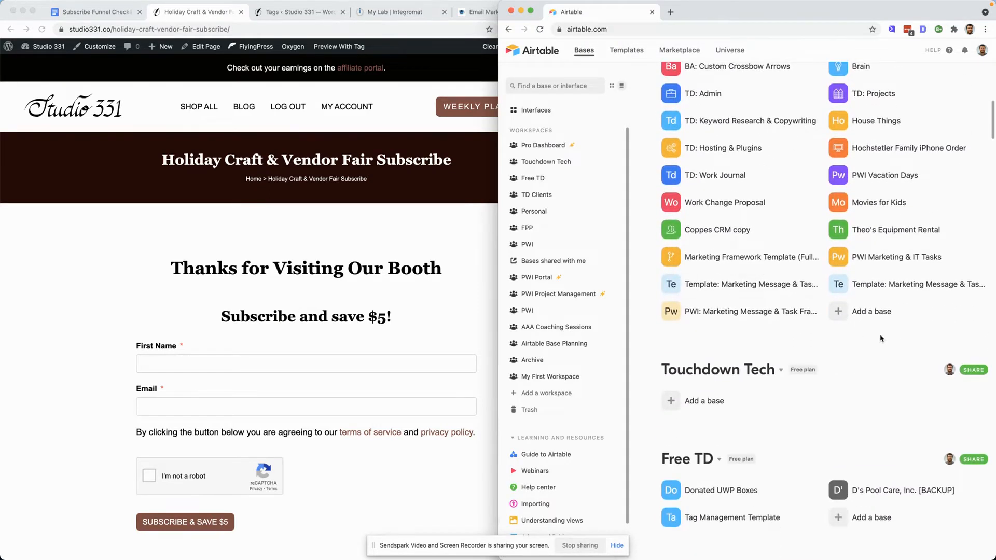
{"action": "left_click", "coordinate": [861, 312]}
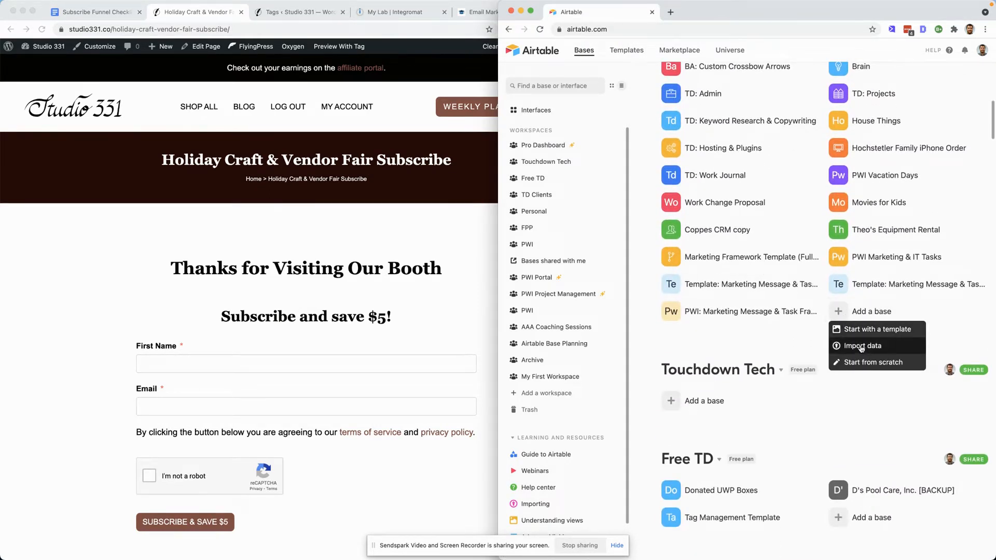
{"action": "left_click", "coordinate": [873, 362]}
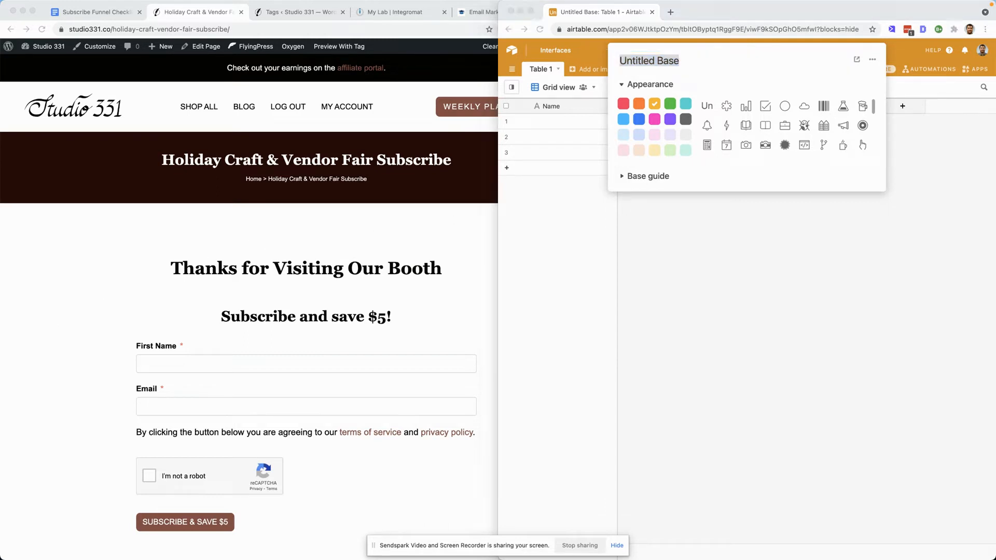
- Rename the new base to "20 Lead Gen: Holiday Craft & Vendor Fair"
{"action": "left_click", "coordinate": [732, 63]}
{"action": "key", "text": "super+a"}
{"action": "type", "text": "20 Lead Gen: Holiday Craft & Vendor Fair"}
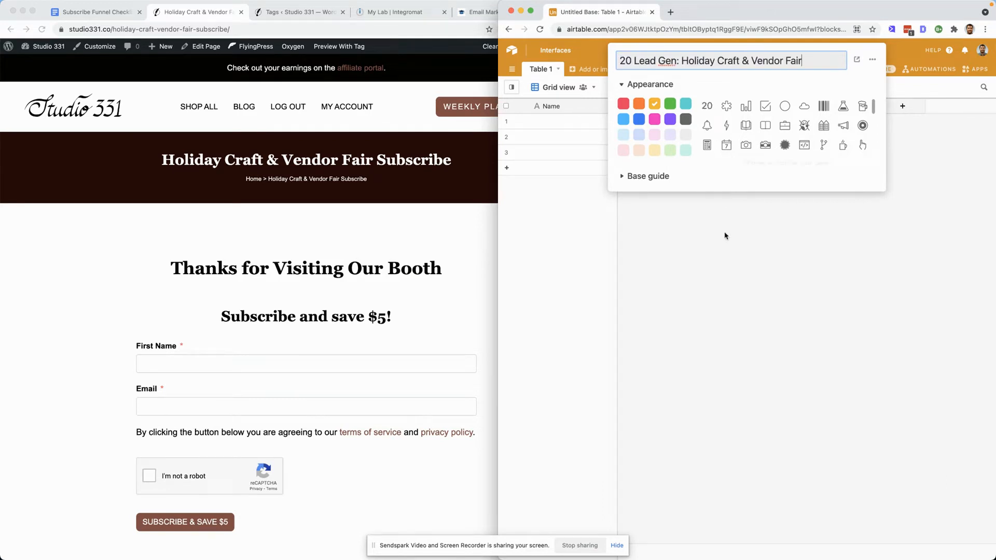
{"action": "left_click", "coordinate": [733, 282]}
- Rename the Notes field to "Email" and change its field type to Email
{"action": "double_click", "coordinate": [556, 108]}
{"action": "left_click", "coordinate": [807, 223]}
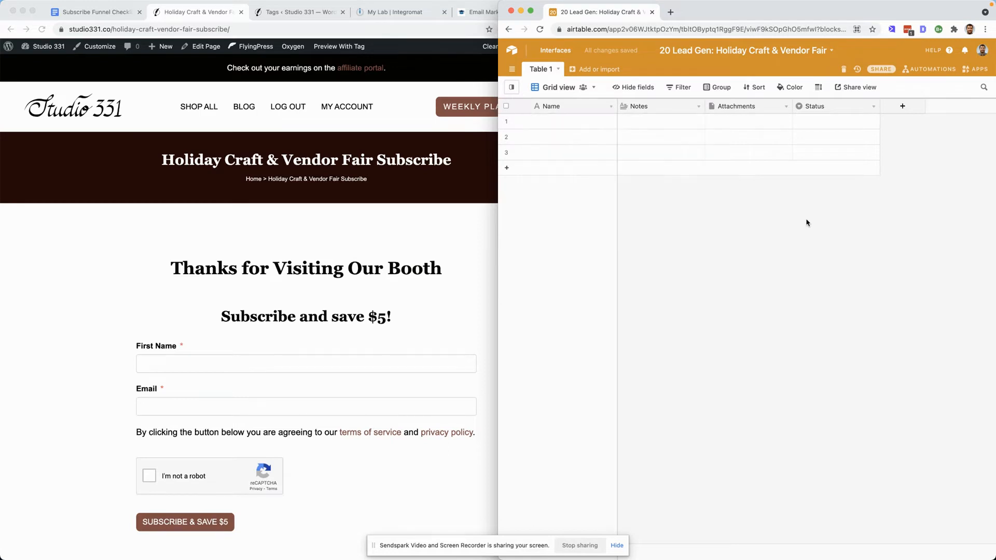
{"action": "double_click", "coordinate": [661, 107]}
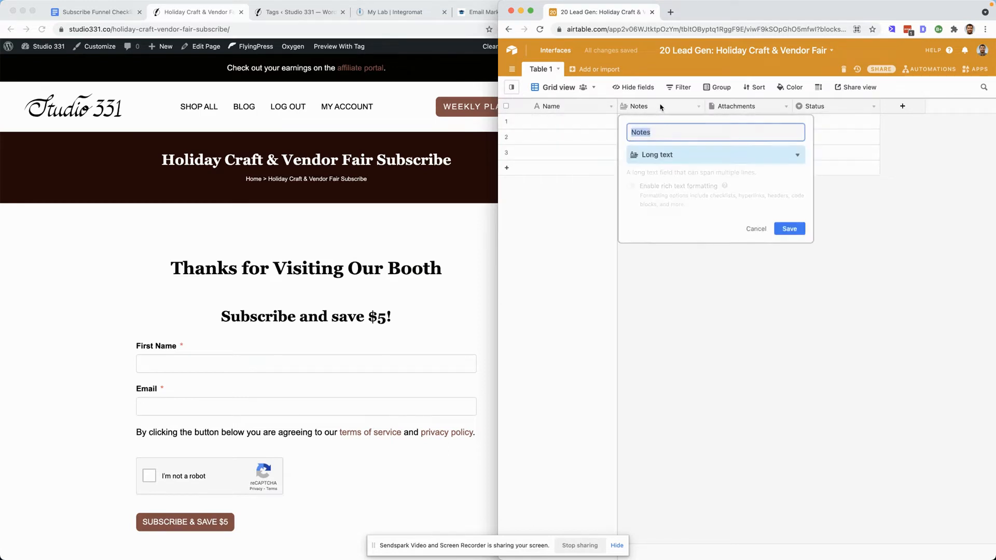
{"action": "type", "text": "Email"}
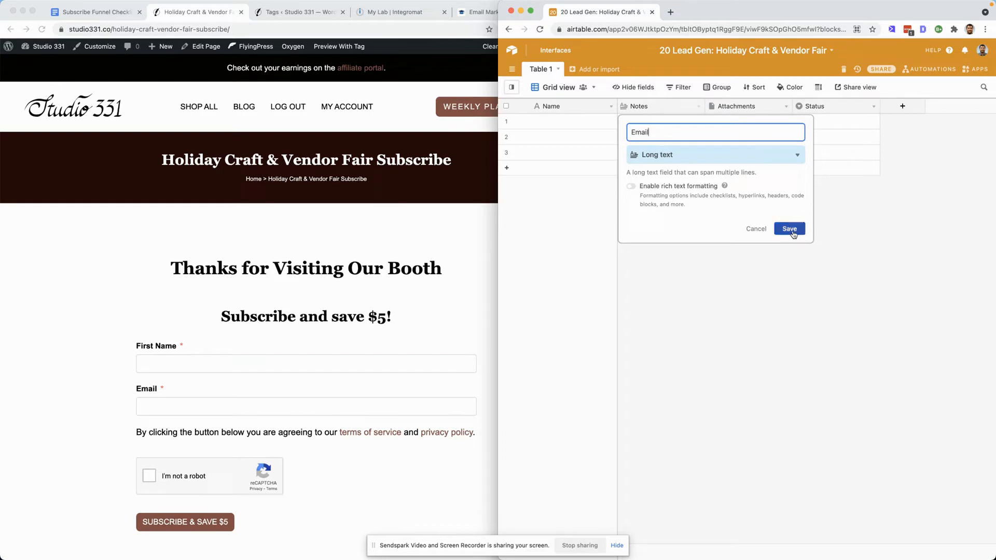
{"action": "left_click", "coordinate": [738, 154]}
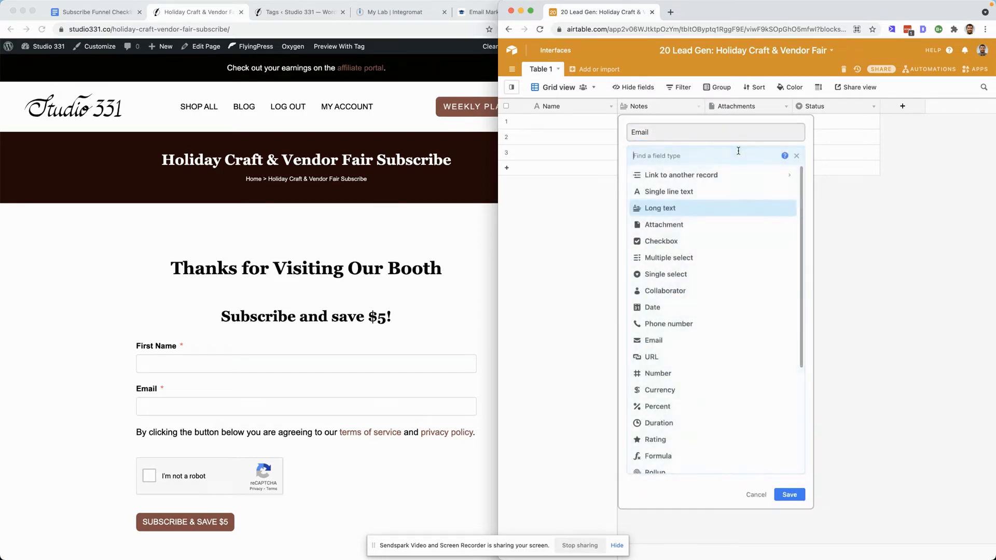
{"action": "type", "text": "email"}
{"action": "left_click", "coordinate": [729, 175]}
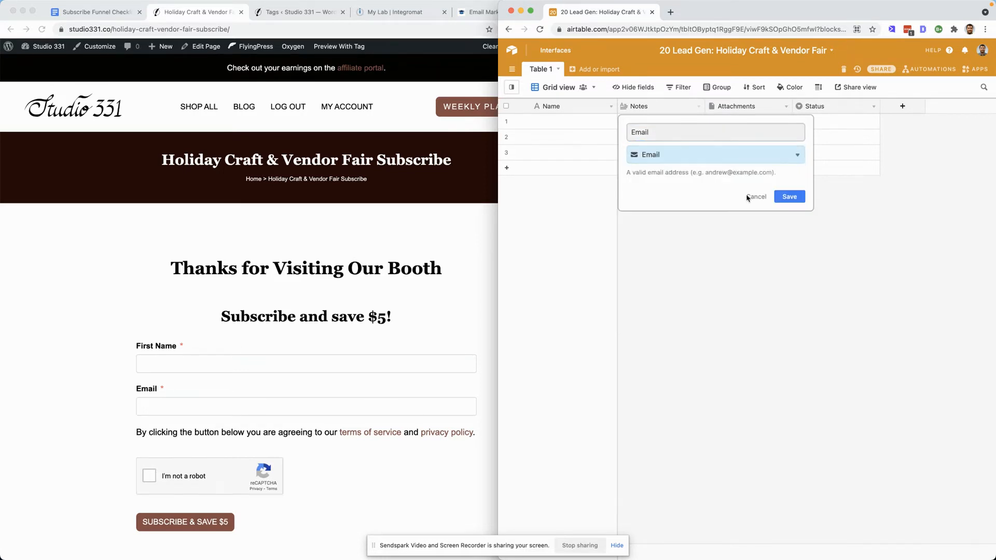
{"action": "left_click", "coordinate": [788, 197]}
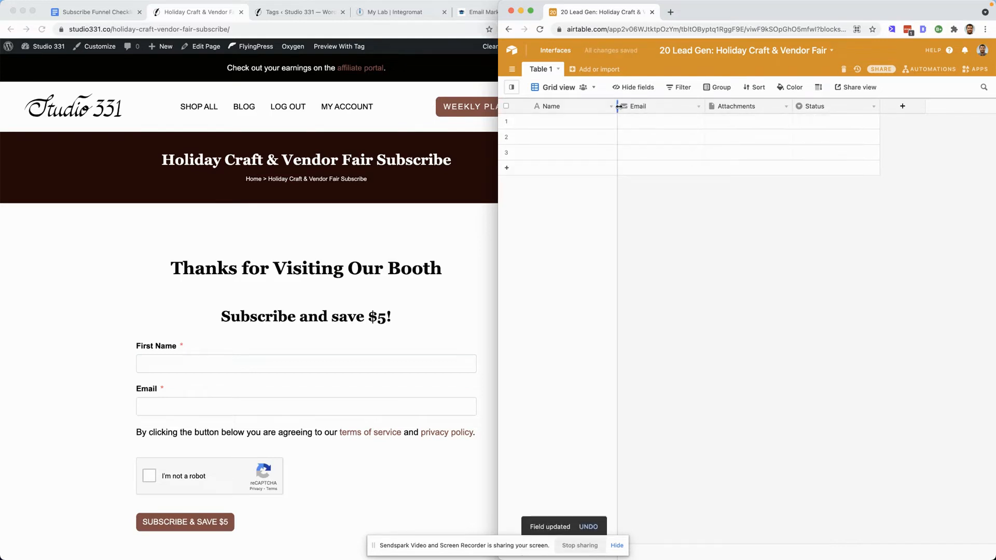
- Rename the primary Name field to "First Name"
{"action": "left_click", "coordinate": [578, 107]}
{"action": "double_click", "coordinate": [578, 107]}
{"action": "key", "text": "Left"}
{"action": "type", "text": "First"}
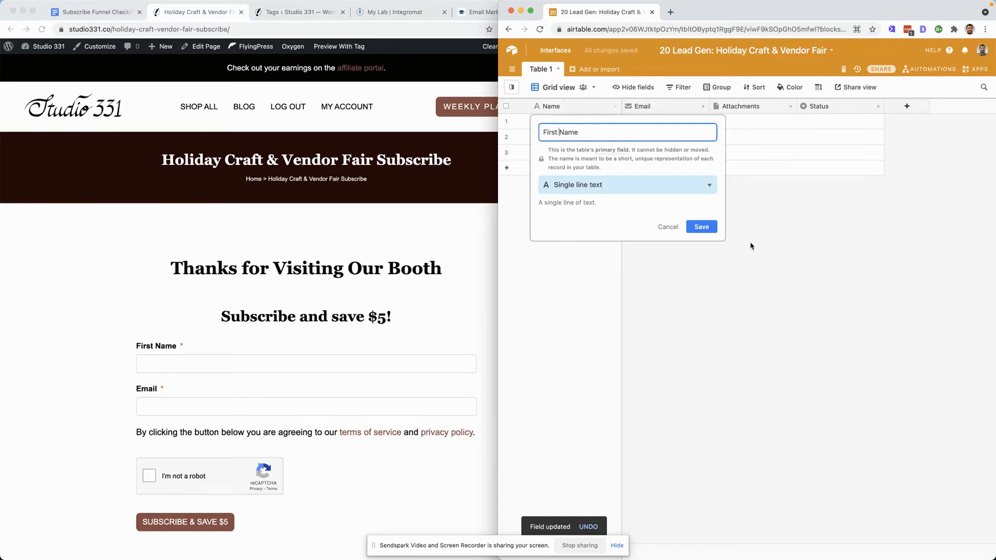
{"action": "left_click", "coordinate": [702, 227]}
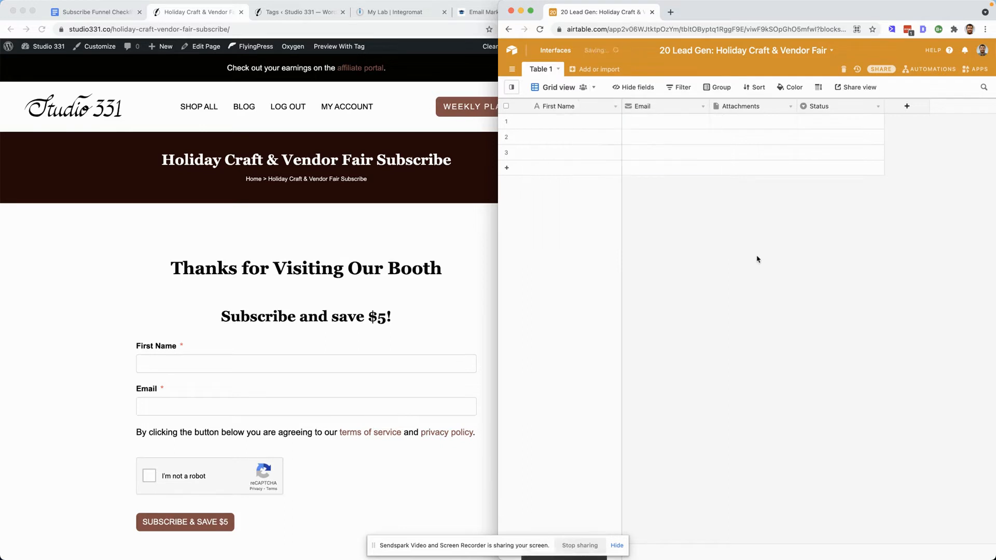
- Delete the Attachments and Status fields and widen the Email column
{"action": "right_click", "coordinate": [755, 107]}
{"action": "left_click", "coordinate": [770, 321]}
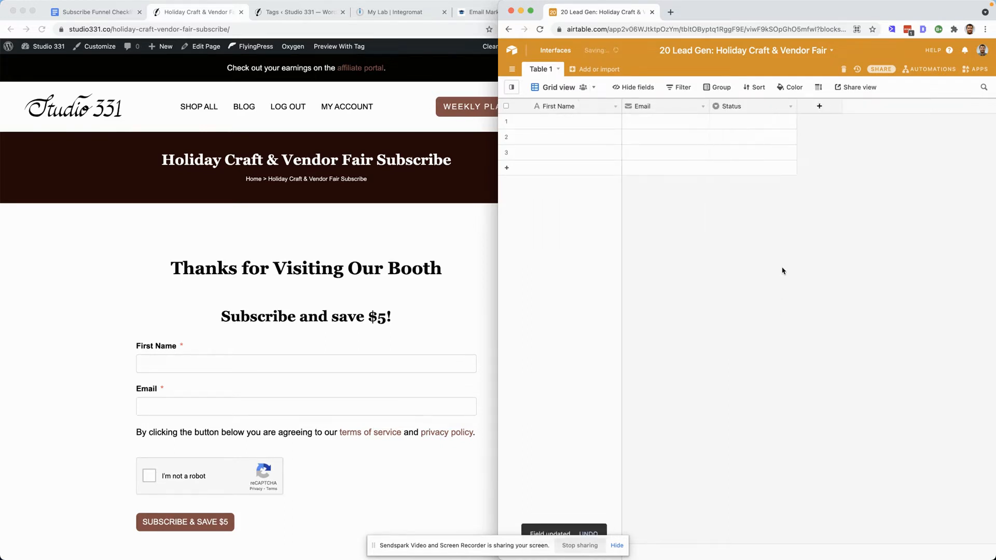
{"action": "right_click", "coordinate": [756, 106]}
{"action": "left_click", "coordinate": [768, 320]}
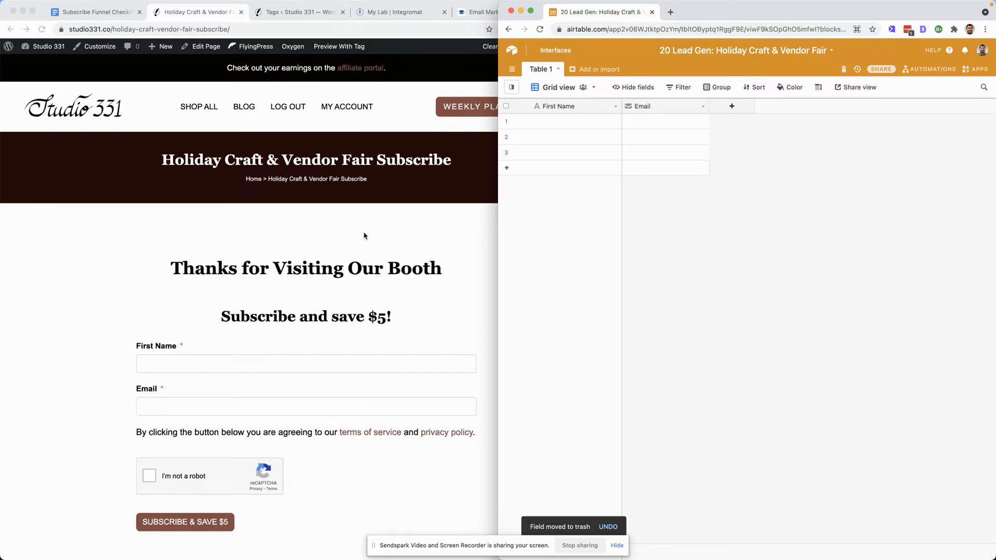
{"action": "left_click_drag", "start_coordinate": [709, 106], "coordinate": [752, 106]}
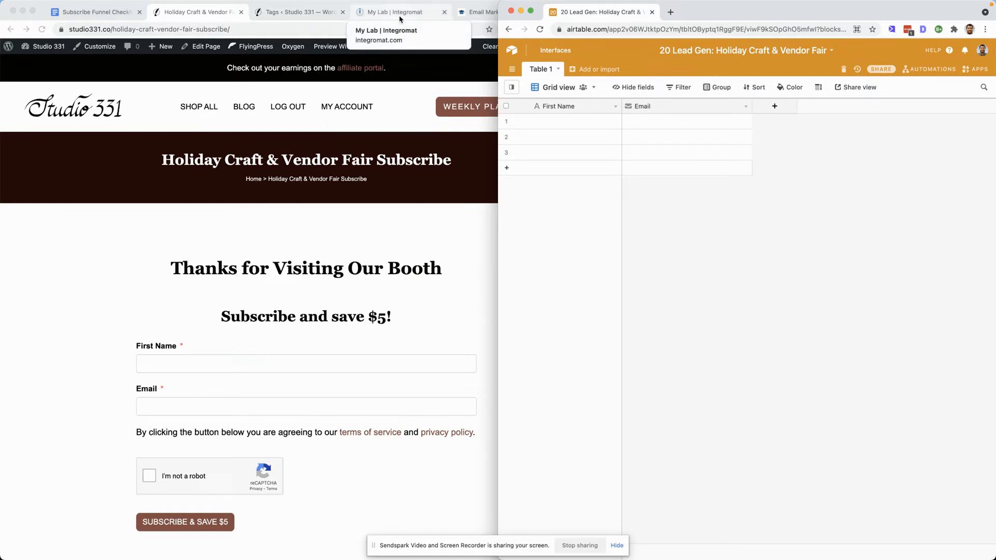
- Open zapier.com in a new browser tab and log in to the dashboard
{"action": "left_click", "coordinate": [210, 17]}
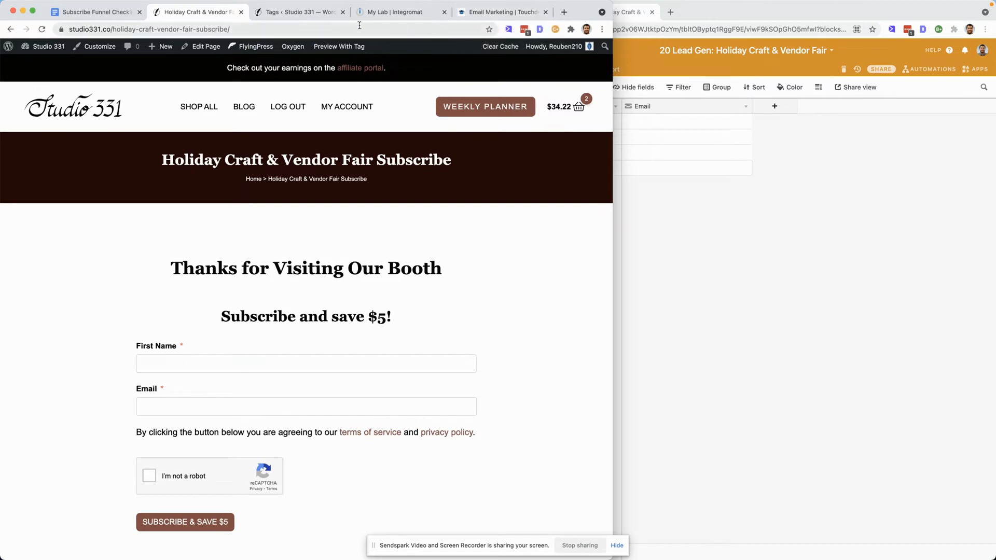
{"action": "left_click", "coordinate": [565, 12]}
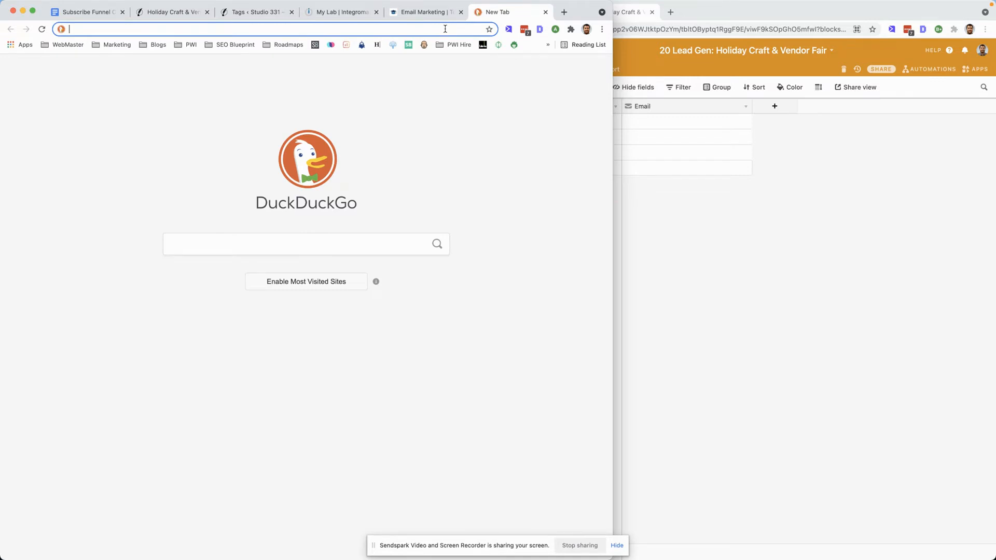
{"action": "type", "text": "zapier.com"}
{"action": "key", "text": "Return"}
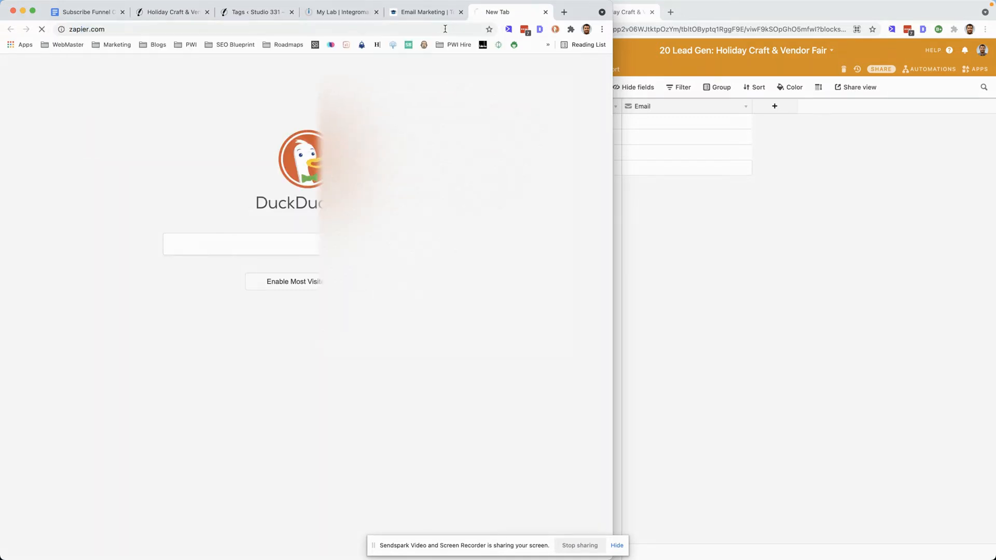
{"action": "left_click", "coordinate": [521, 57]}
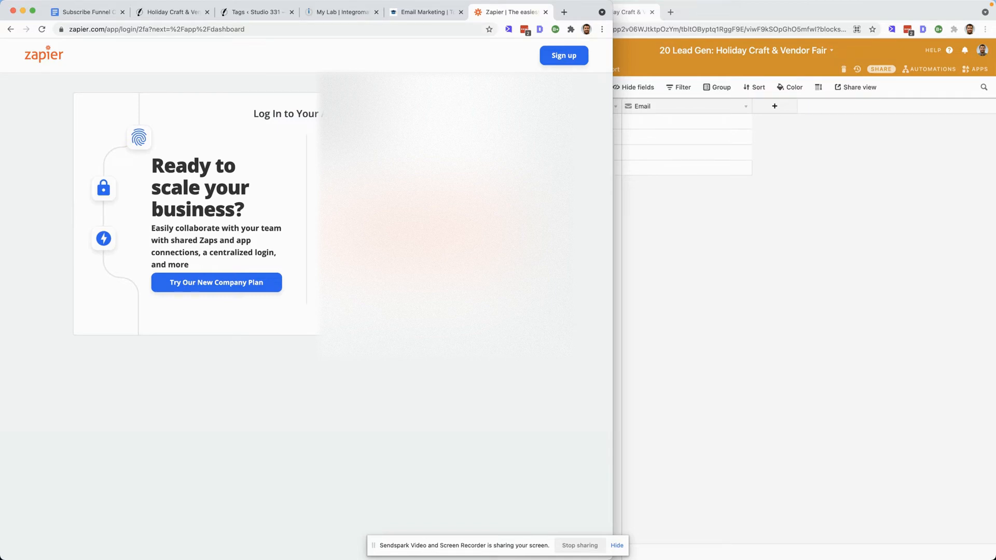
{"action": "key", "text": "Return"}
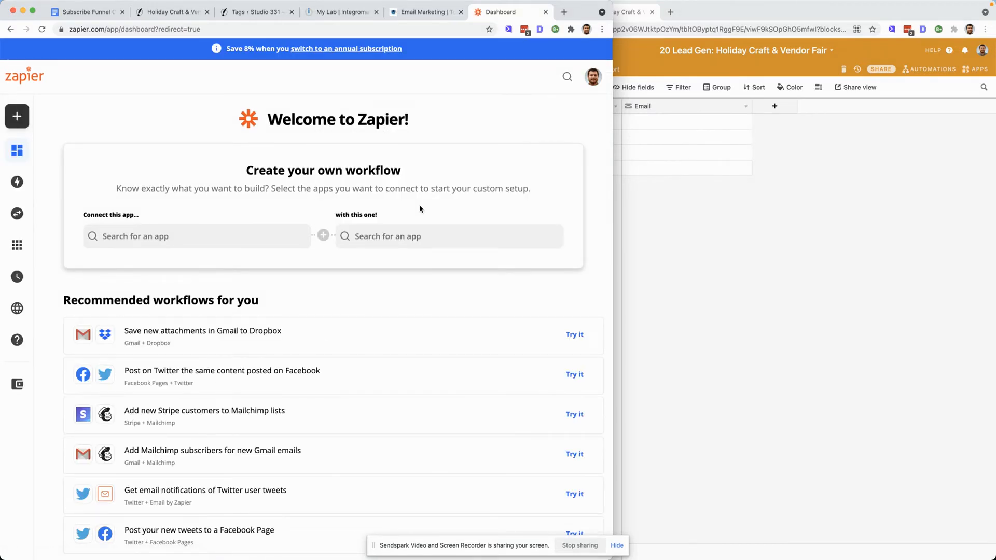
- Start creating a new Zap from the Zapier dashboard
{"action": "left_click", "coordinate": [73, 116]}
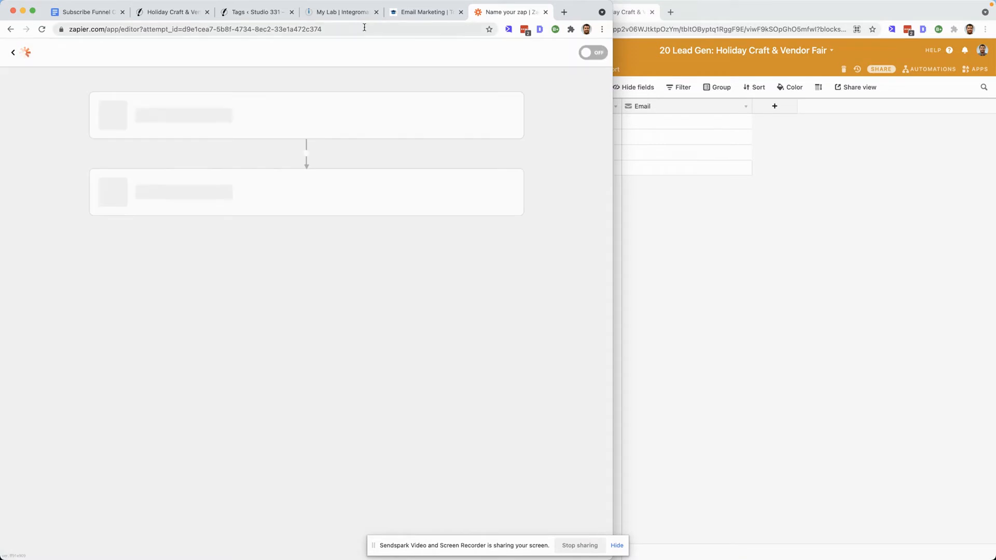
{"action": "left_click", "coordinate": [269, 11]}
{"action": "left_click", "coordinate": [291, 12]}
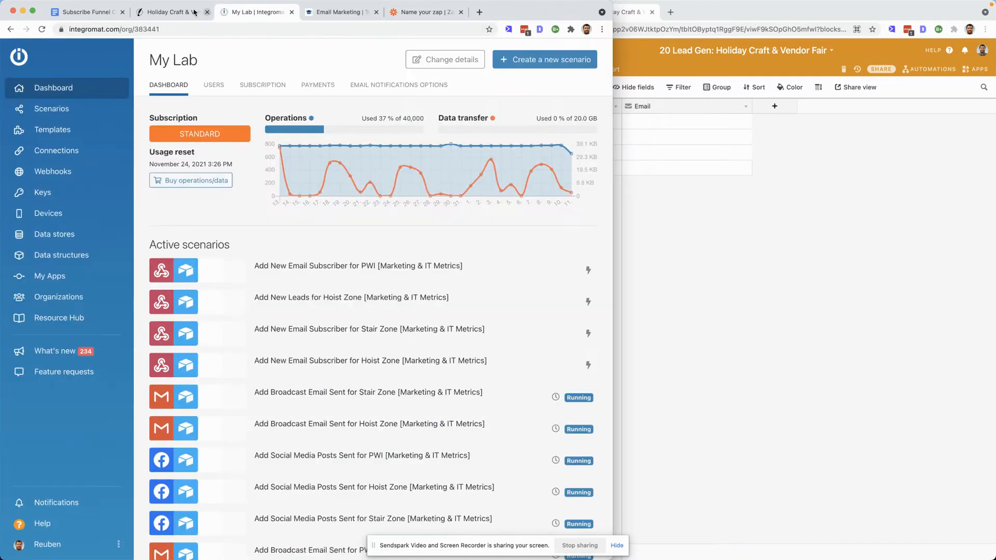
- Open the Zapier integration settings of the "20 Lead Gen: Holiday Craft & Vendor Fair" form in Fluent Forms Pro
{"action": "left_click", "coordinate": [171, 11]}
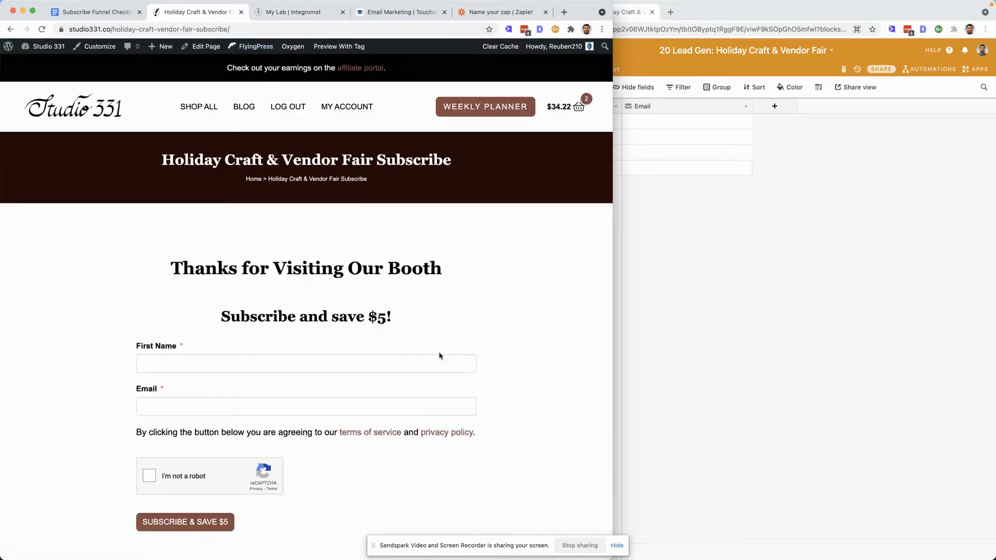
{"action": "left_click", "coordinate": [37, 47]}
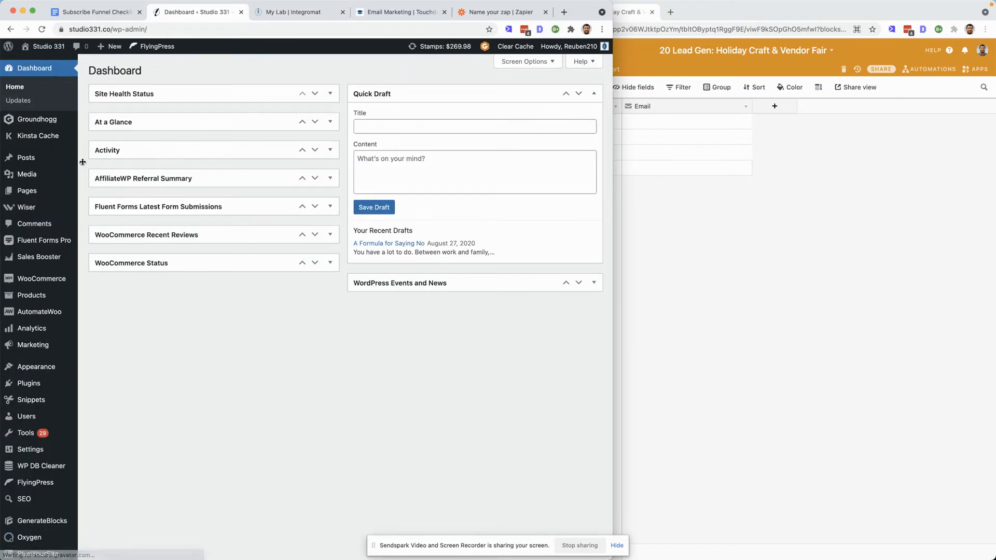
{"action": "mouse_move", "coordinate": [53, 301]}
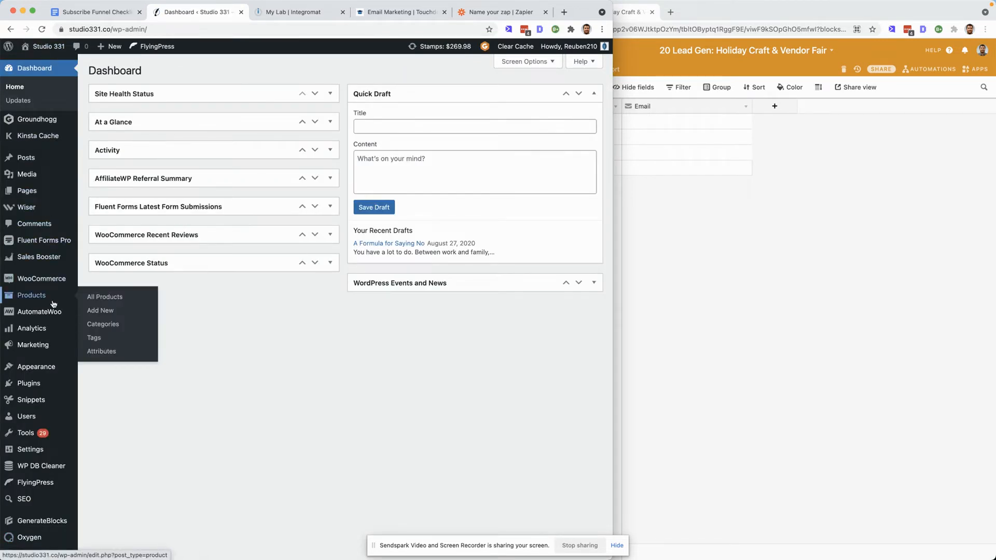
{"action": "mouse_move", "coordinate": [43, 281]}
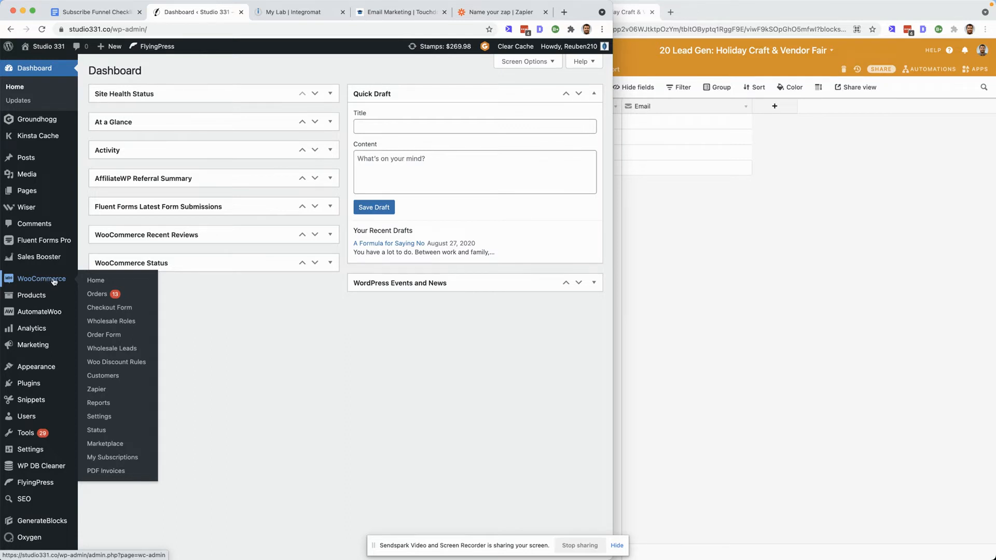
{"action": "left_click", "coordinate": [44, 245]}
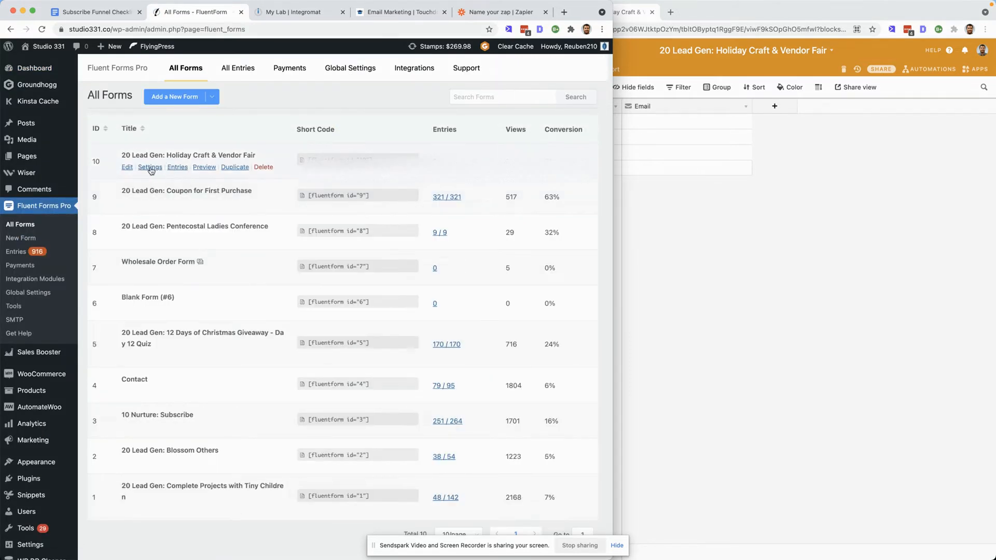
{"action": "left_click", "coordinate": [153, 168]}
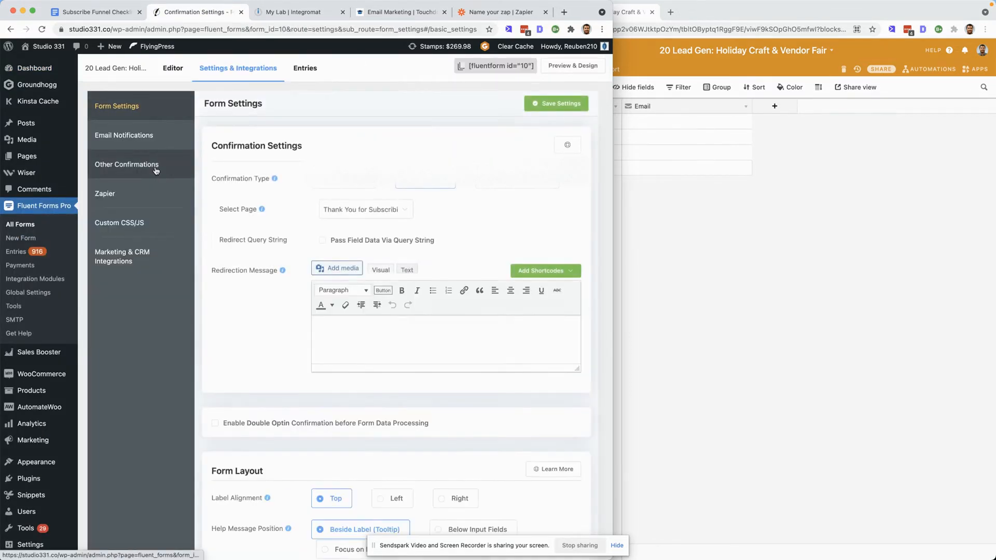
{"action": "left_click", "coordinate": [132, 193]}
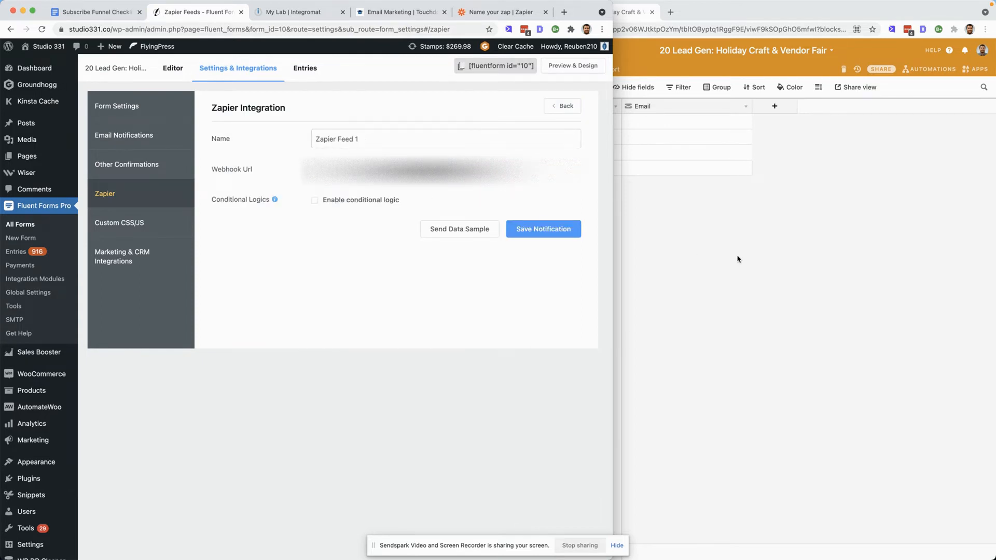
- Search the Zap's trigger apps for Fluent Forms
{"action": "left_click", "coordinate": [501, 15]}
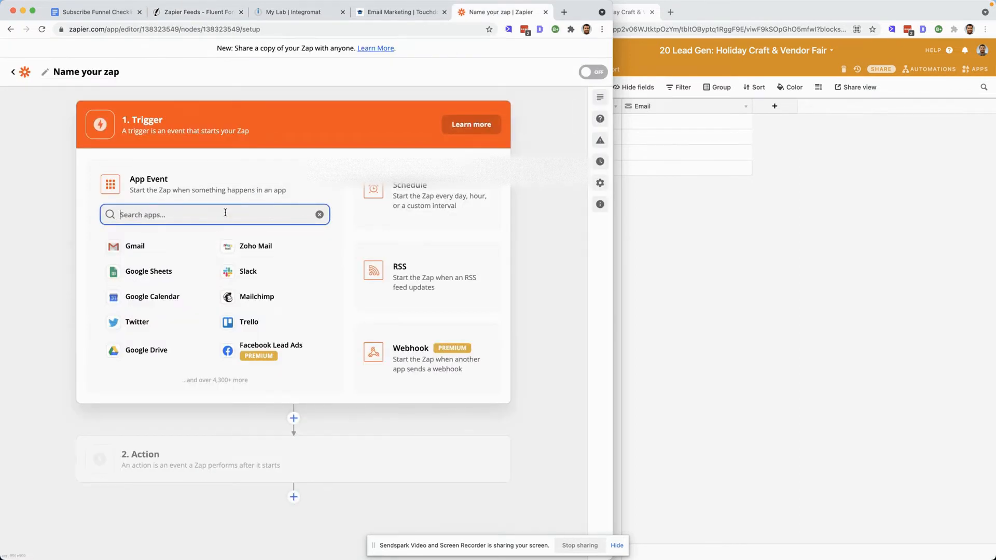
{"action": "type", "text": "fluent"}
{"action": "key", "text": "BackSpace"}
{"action": "key", "text": "BackSpace"}
{"action": "key", "text": "BackSpace"}
{"action": "key", "text": "BackSpace"}
{"action": "key", "text": "BackSpace"}
{"action": "key", "text": "BackSpace"}
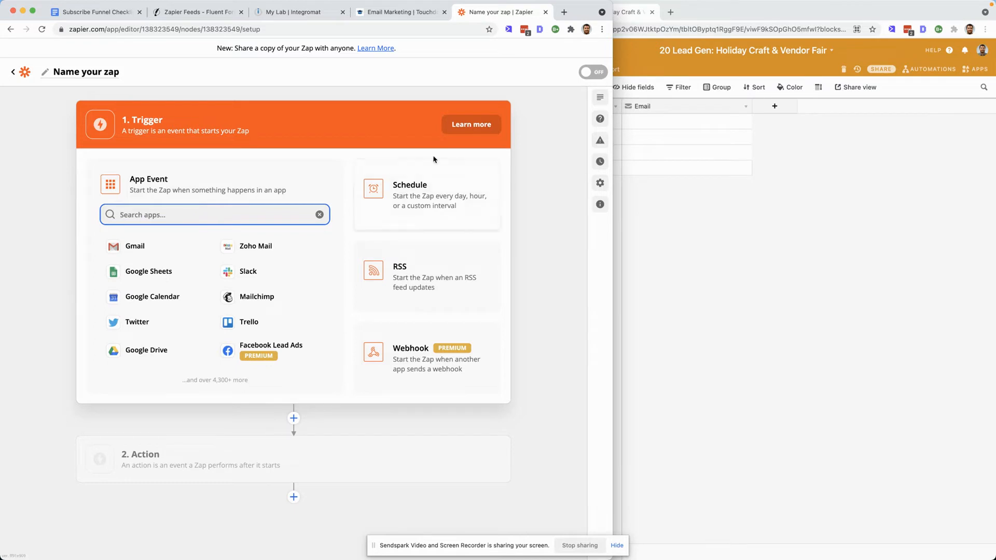
- Search the web for "integrate fluent forms zapier" in a new tab
{"action": "left_click", "coordinate": [565, 12]}
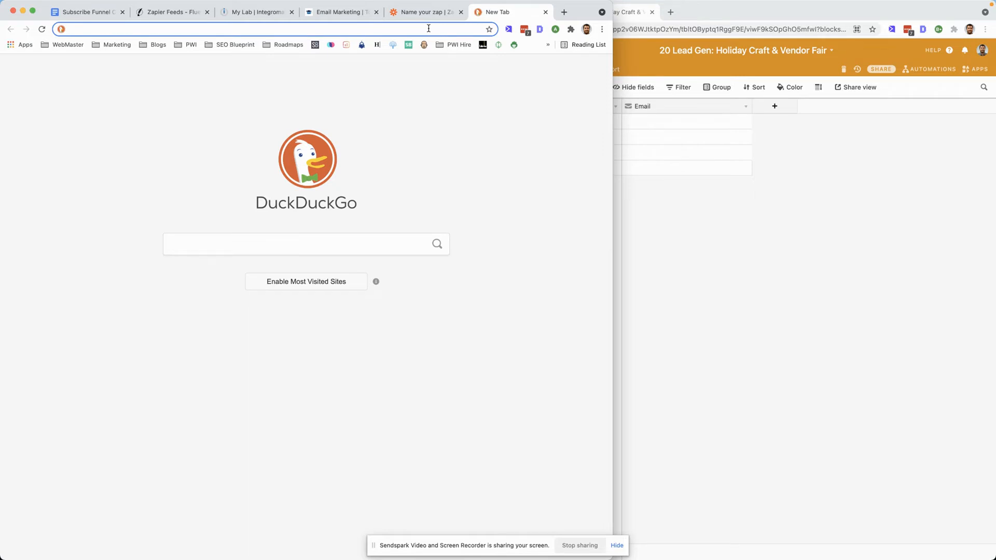
{"action": "type", "text": "f"}
{"action": "key", "text": "BackSpace"}
{"action": "key", "text": "BackSpace"}
{"action": "type", "text": "integ"}
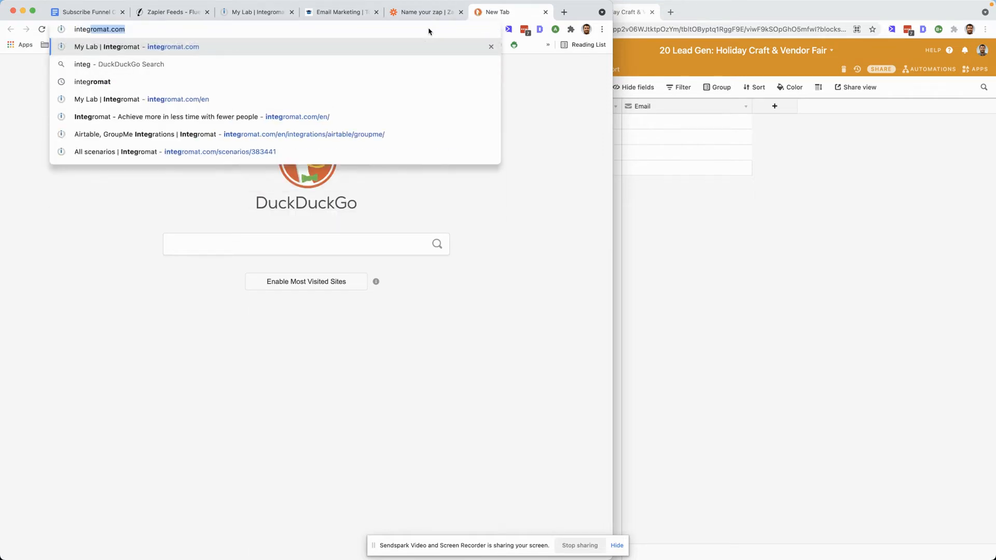
{"action": "type", "text": "rate fluent forms zapier"}
{"action": "key", "text": "Return"}
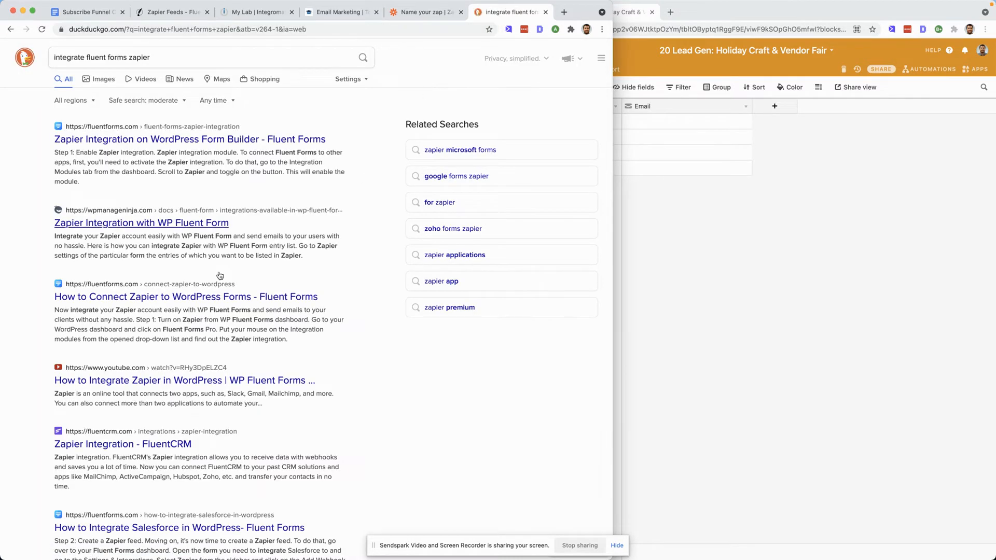
- Open the Fluent Forms guide on connecting Zapier to WordPress forms and read through its setup steps
{"action": "left_click", "coordinate": [169, 305]}
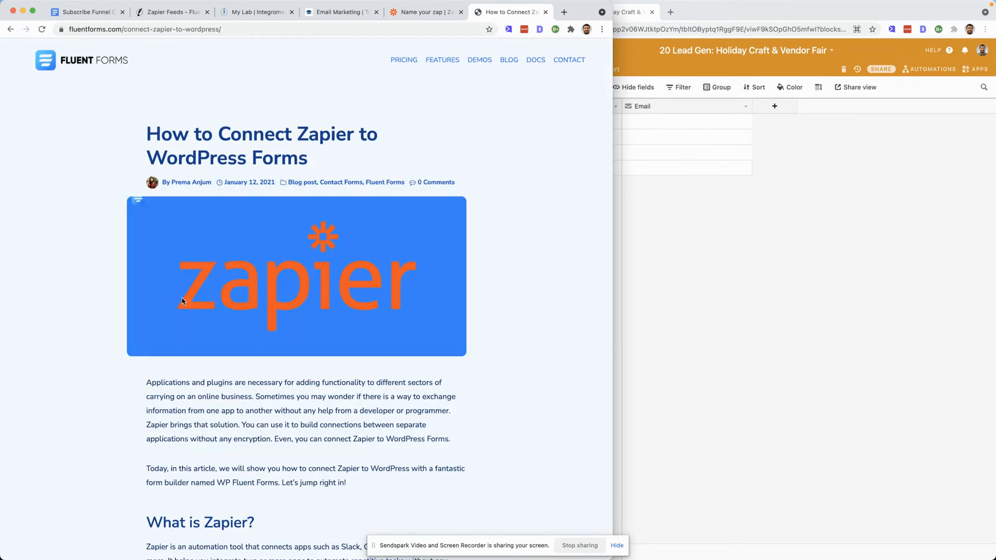
{"action": "scroll", "coordinate": [247, 311], "scroll_direction": "down", "scroll_amount": 5}
{"action": "scroll", "coordinate": [310, 328], "scroll_direction": "down", "scroll_amount": 5}
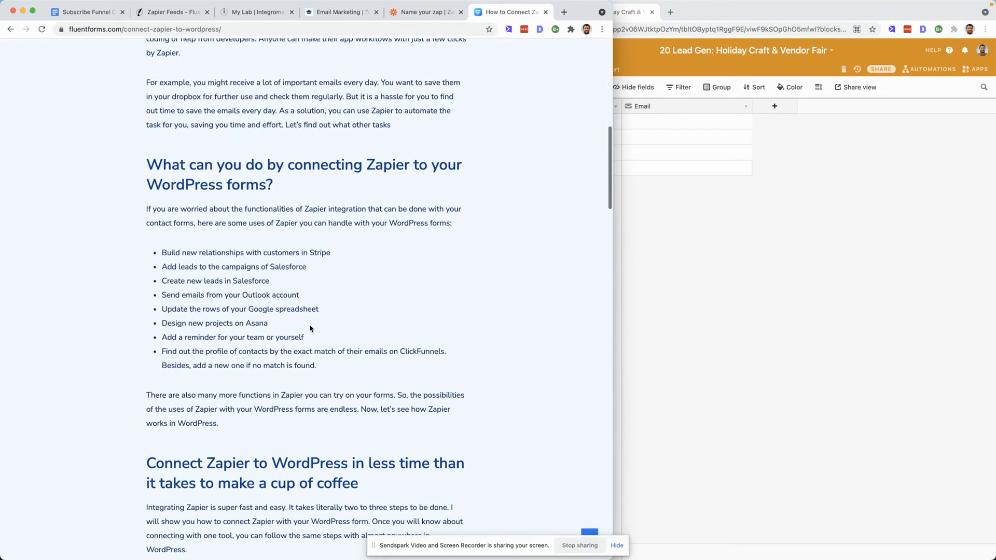
{"action": "scroll", "coordinate": [311, 326], "scroll_direction": "down", "scroll_amount": 7}
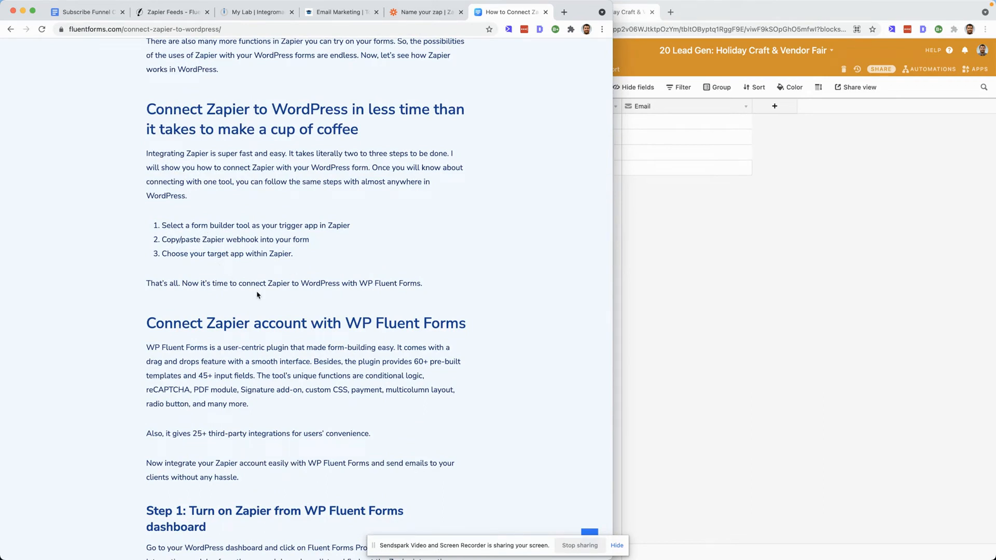
{"action": "scroll", "coordinate": [257, 294], "scroll_direction": "down", "scroll_amount": 1}
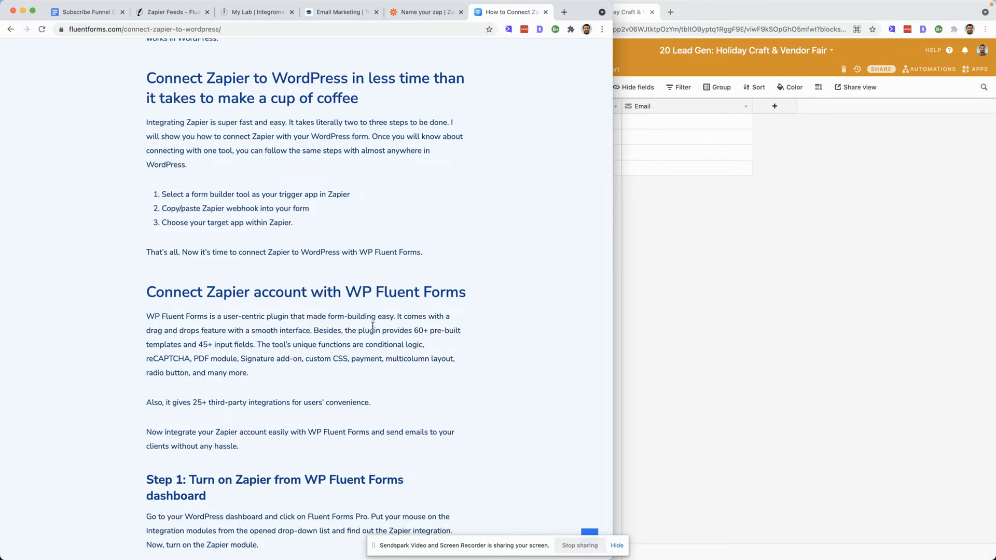
{"action": "scroll", "coordinate": [355, 355], "scroll_direction": "down", "scroll_amount": 9}
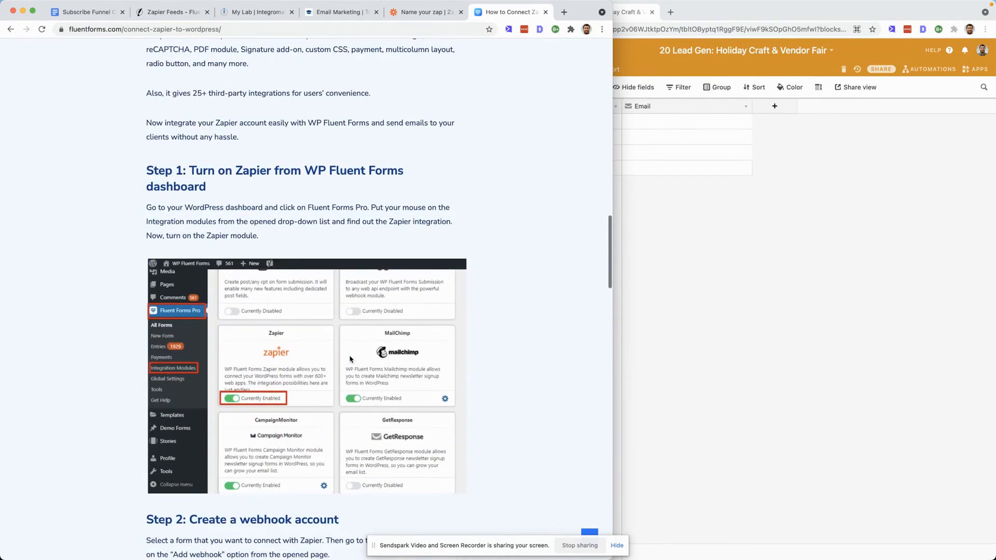
{"action": "scroll", "coordinate": [333, 357], "scroll_direction": "down", "scroll_amount": 3}
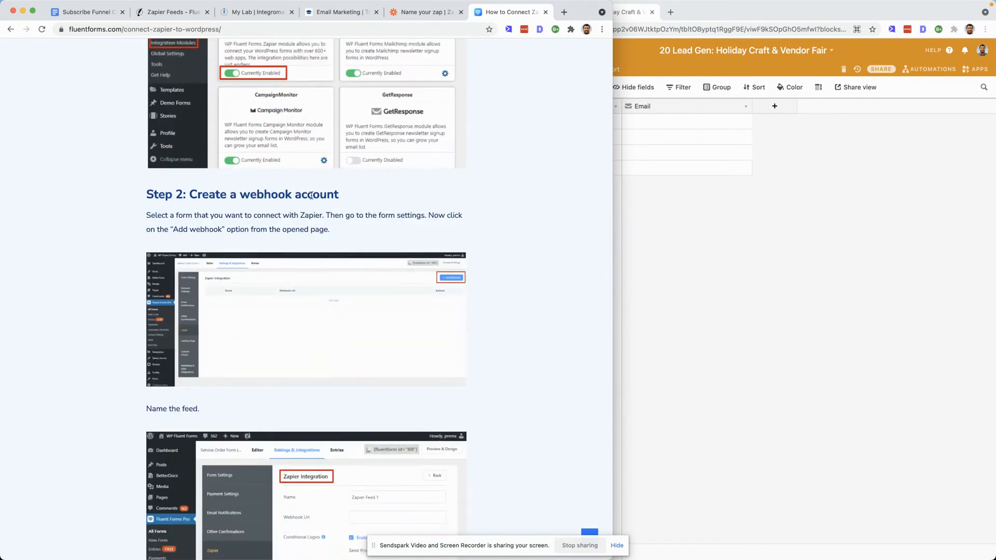
{"action": "scroll", "coordinate": [343, 244], "scroll_direction": "down", "scroll_amount": 4}
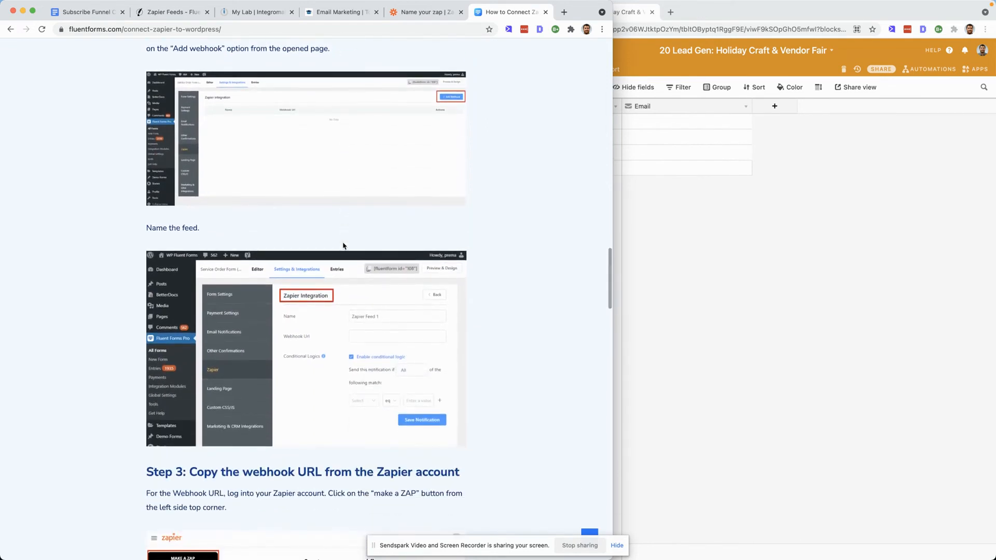
{"action": "scroll", "coordinate": [343, 245], "scroll_direction": "down", "scroll_amount": 4}
{"action": "scroll", "coordinate": [343, 245], "scroll_direction": "down", "scroll_amount": 6}
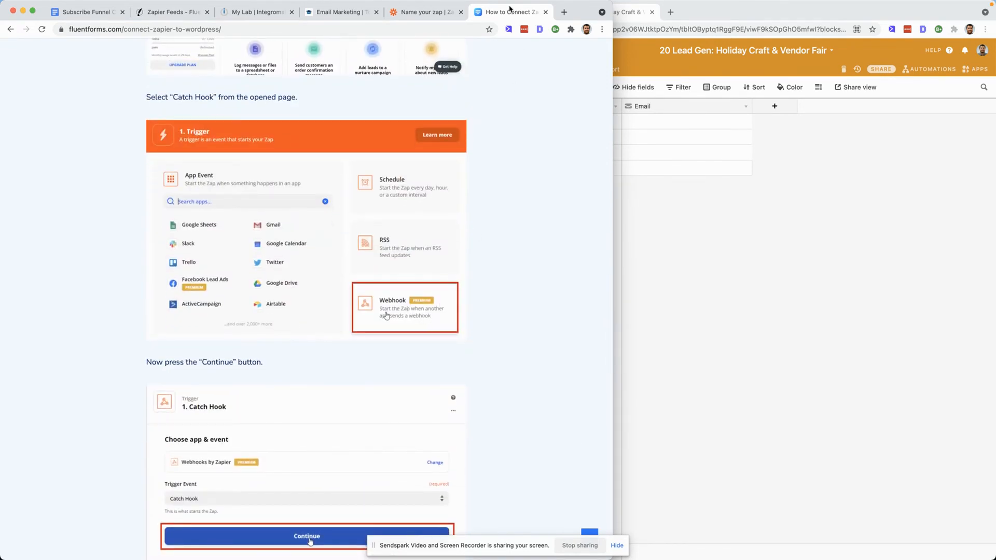
- Set the Zap's trigger to Webhooks by Zapier with the Catch Hook event and continue
{"action": "left_click", "coordinate": [419, 13]}
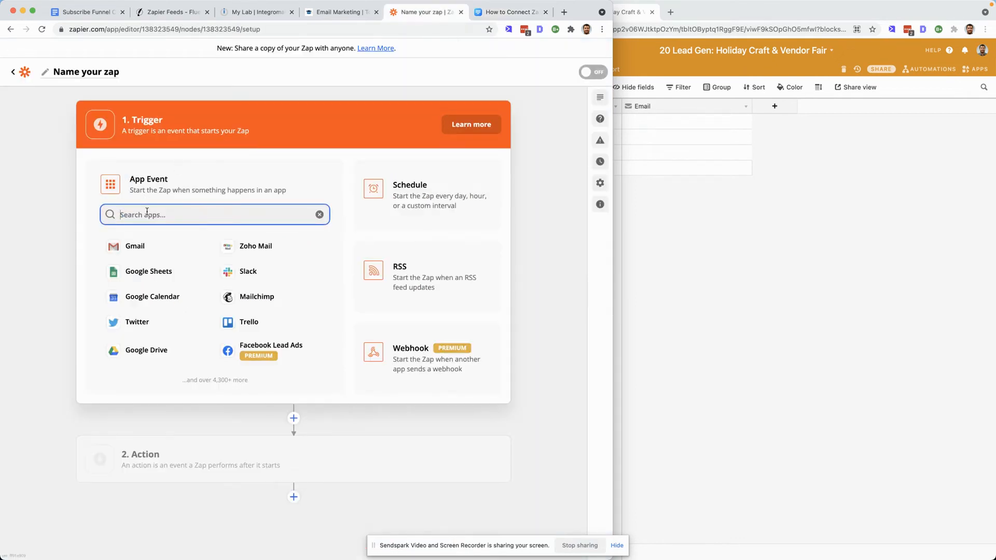
{"action": "left_click", "coordinate": [373, 357]}
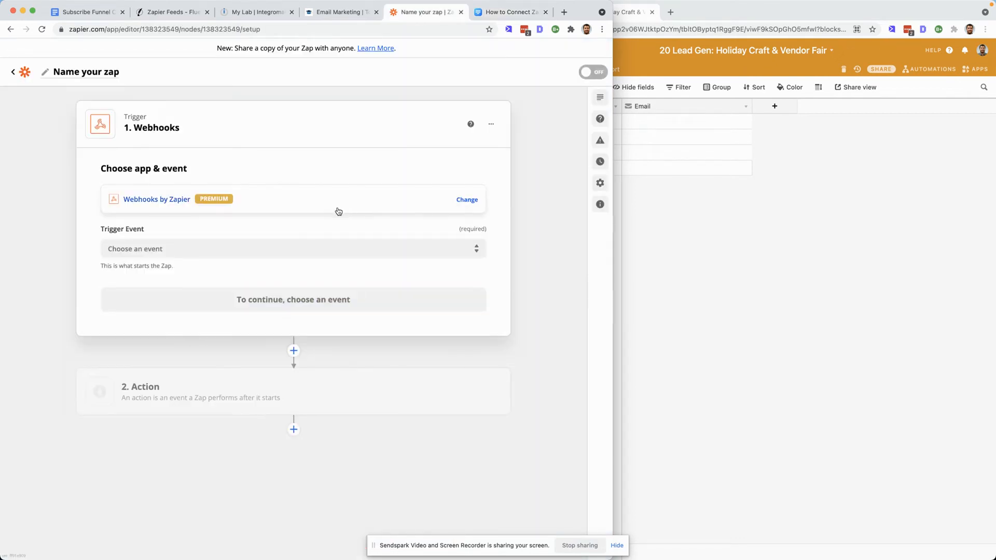
{"action": "left_click", "coordinate": [257, 250]}
{"action": "left_click_drag", "start_coordinate": [499, 15], "coordinate": [716, 19]}
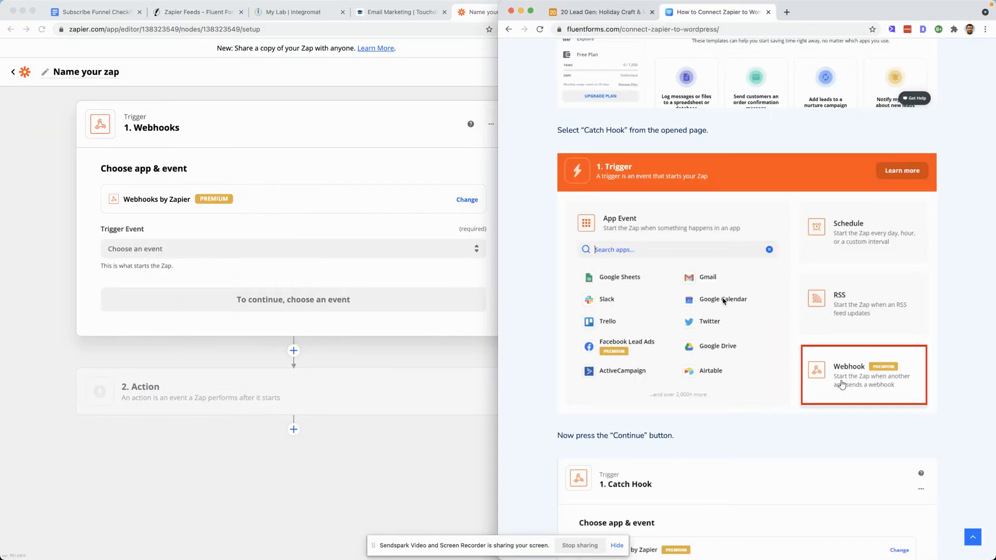
{"action": "scroll", "coordinate": [724, 301], "scroll_direction": "down", "scroll_amount": 10}
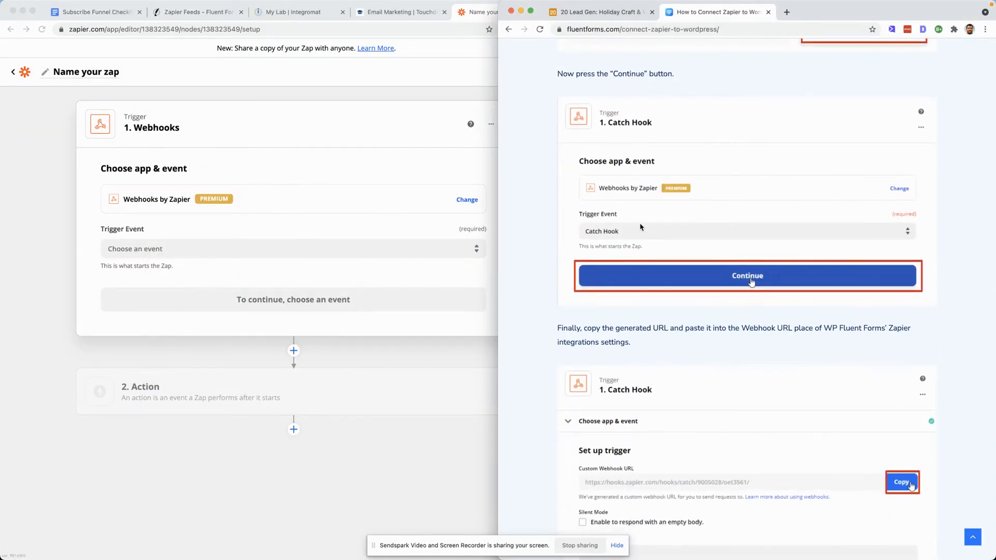
{"action": "left_click", "coordinate": [264, 248]}
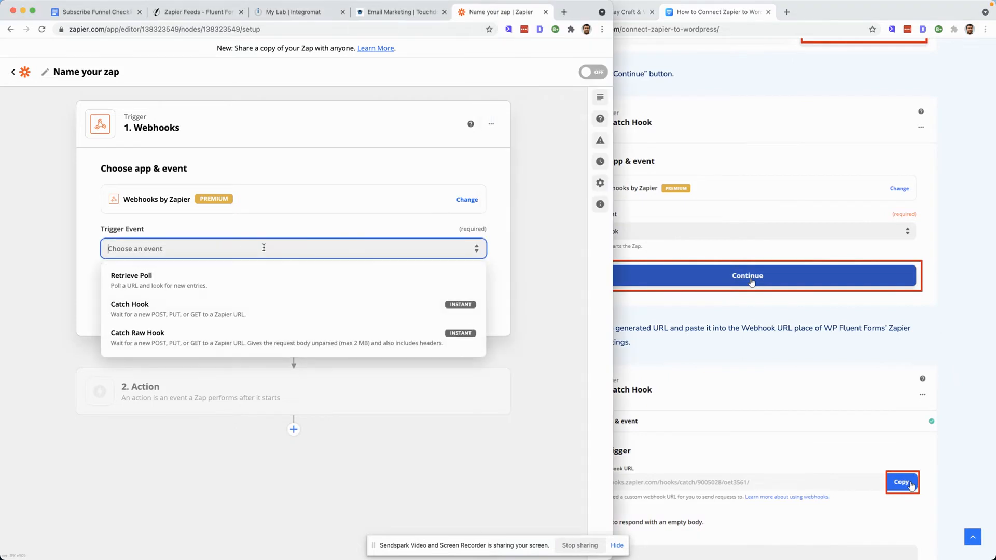
{"action": "left_click", "coordinate": [196, 311]}
{"action": "left_click", "coordinate": [301, 305]}
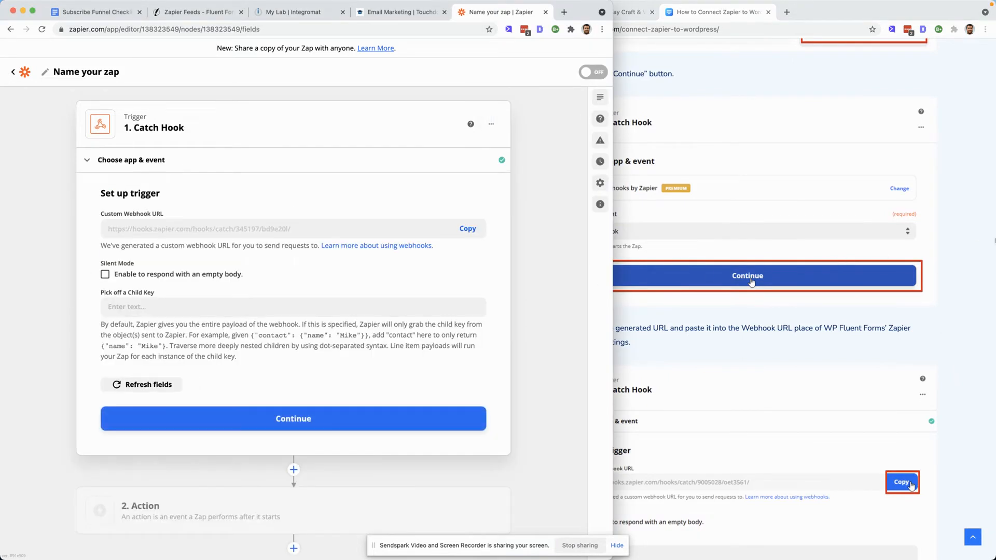
- Copy the trigger's custom webhook URL
{"action": "left_click_drag", "start_coordinate": [604, 250], "coordinate": [528, 251]}
{"action": "scroll", "coordinate": [761, 295], "scroll_direction": "down", "scroll_amount": 5}
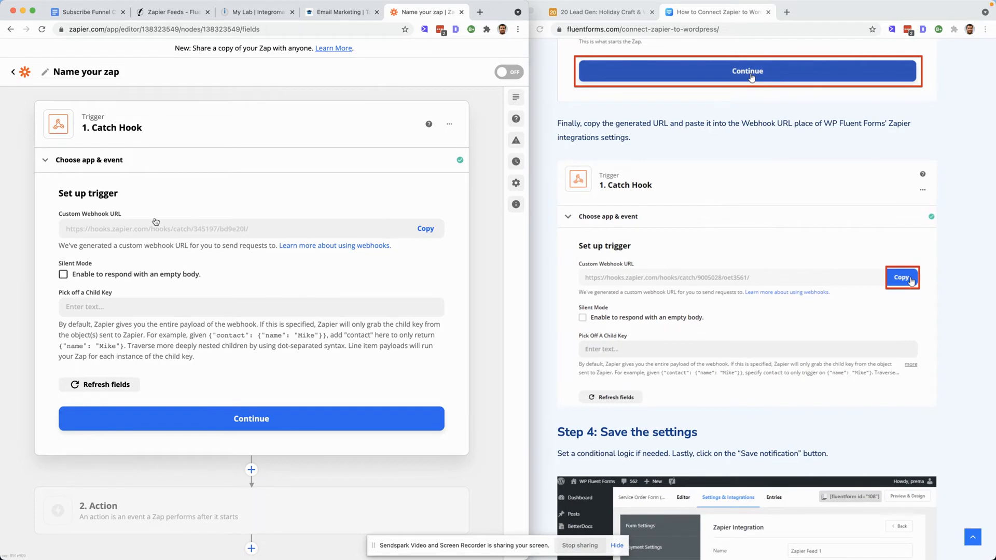
{"action": "left_click", "coordinate": [427, 230]}
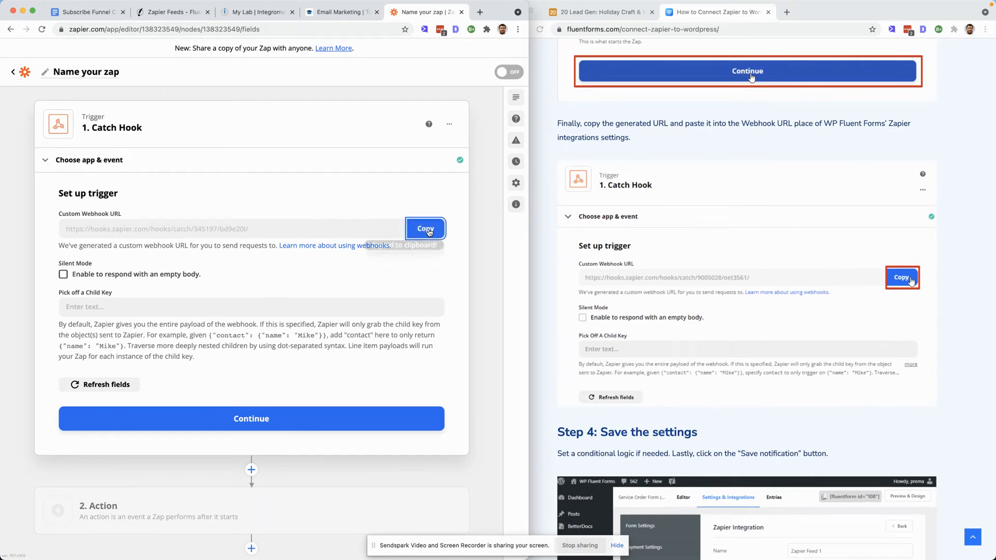
- Paste the webhook URL into the form's Zapier feed Webhook Url field and save the notification
{"action": "scroll", "coordinate": [650, 278], "scroll_direction": "down", "scroll_amount": 2}
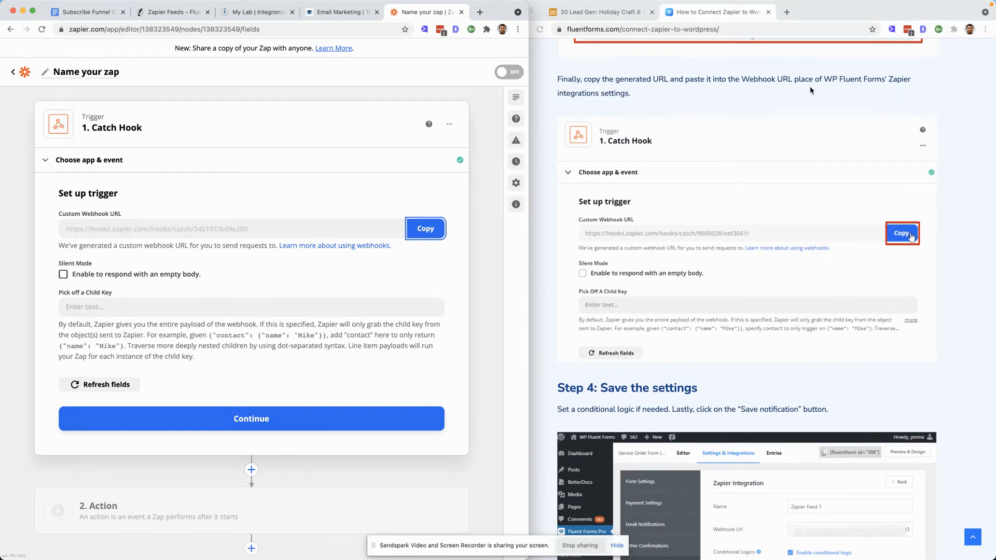
{"action": "left_click", "coordinate": [170, 13]}
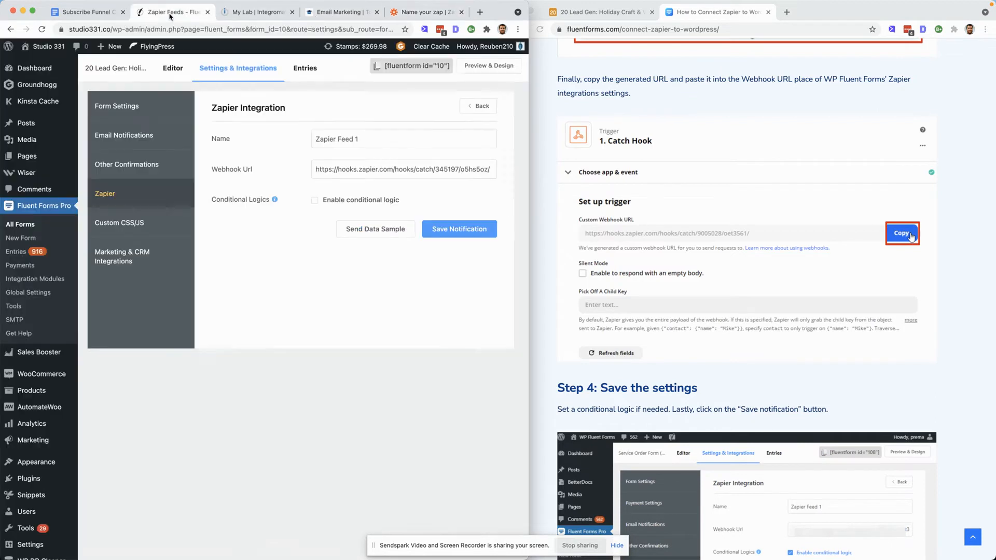
{"action": "triple_click", "coordinate": [365, 167]}
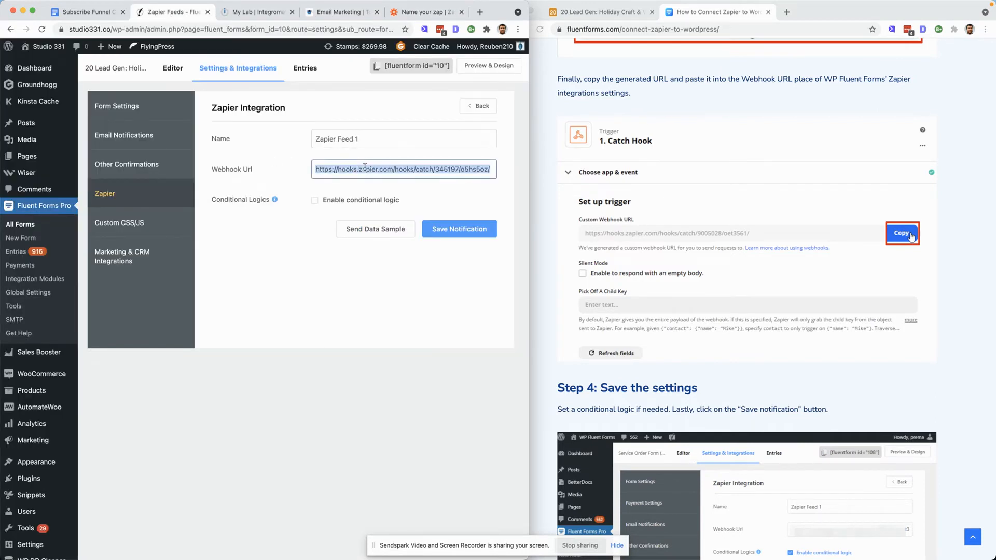
{"action": "key", "text": "super+v"}
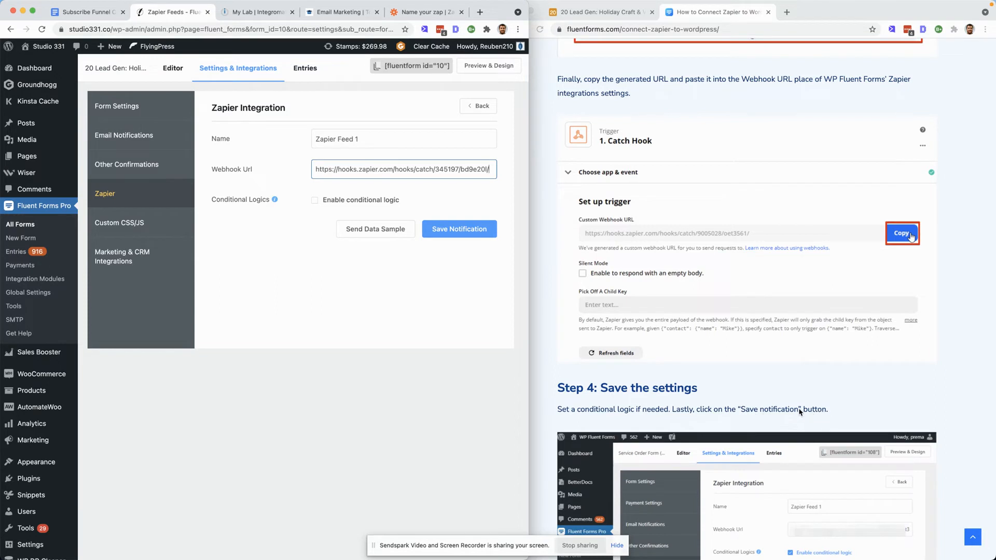
{"action": "left_click", "coordinate": [488, 232]}
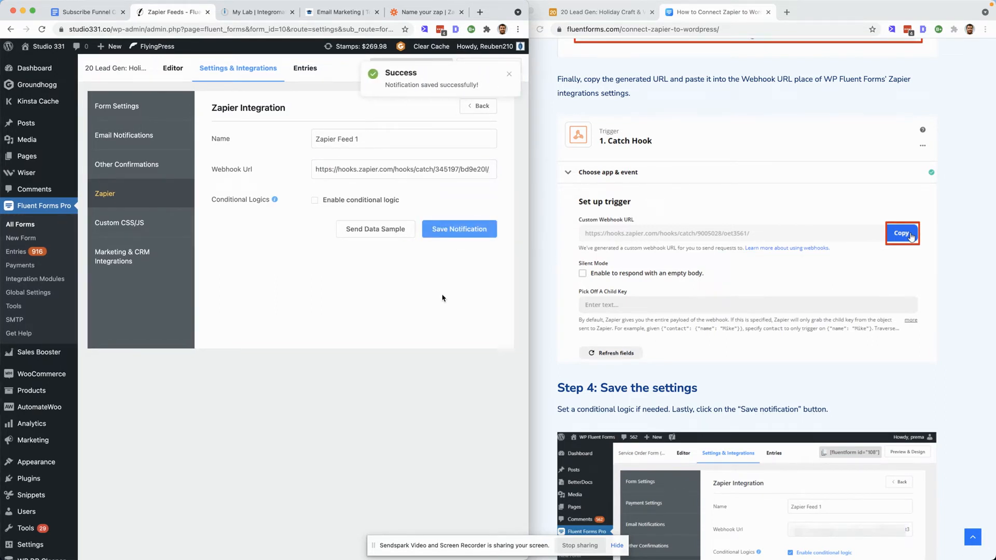
- Continue past the trigger setup and test the Catch Hook trigger
{"action": "scroll", "coordinate": [816, 264], "scroll_direction": "down", "scroll_amount": 5}
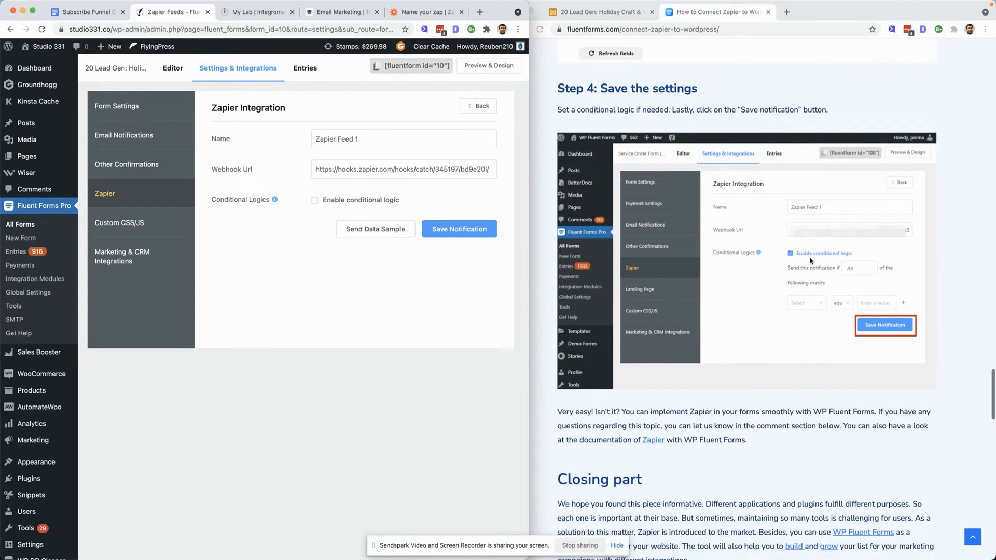
{"action": "scroll", "coordinate": [814, 263], "scroll_direction": "down", "scroll_amount": 4}
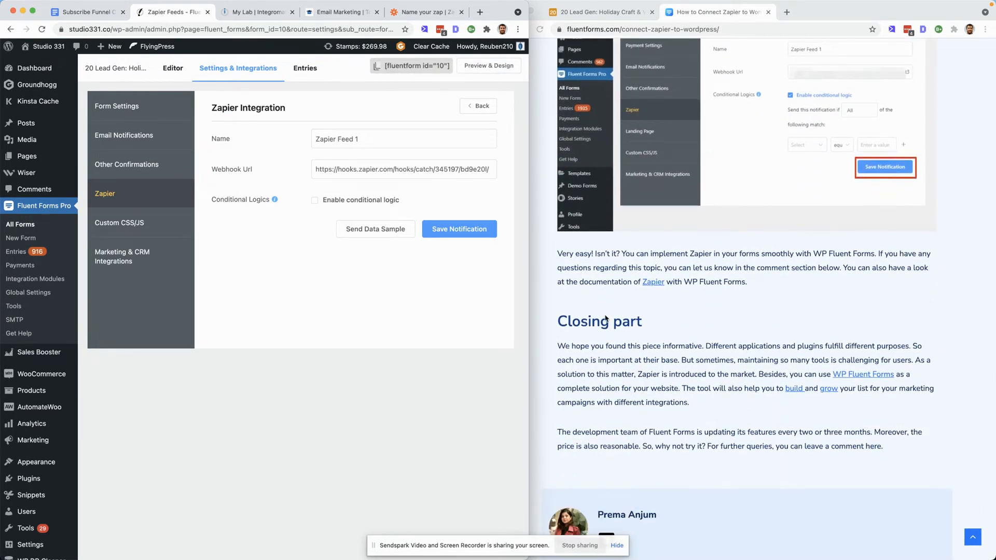
{"action": "scroll", "coordinate": [605, 318], "scroll_direction": "down", "scroll_amount": 3}
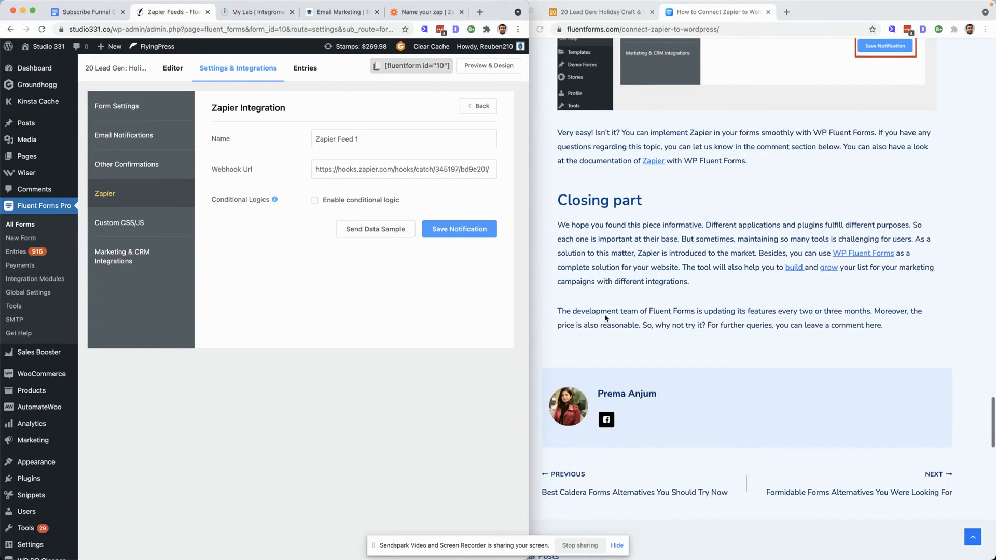
{"action": "left_click", "coordinate": [423, 13]}
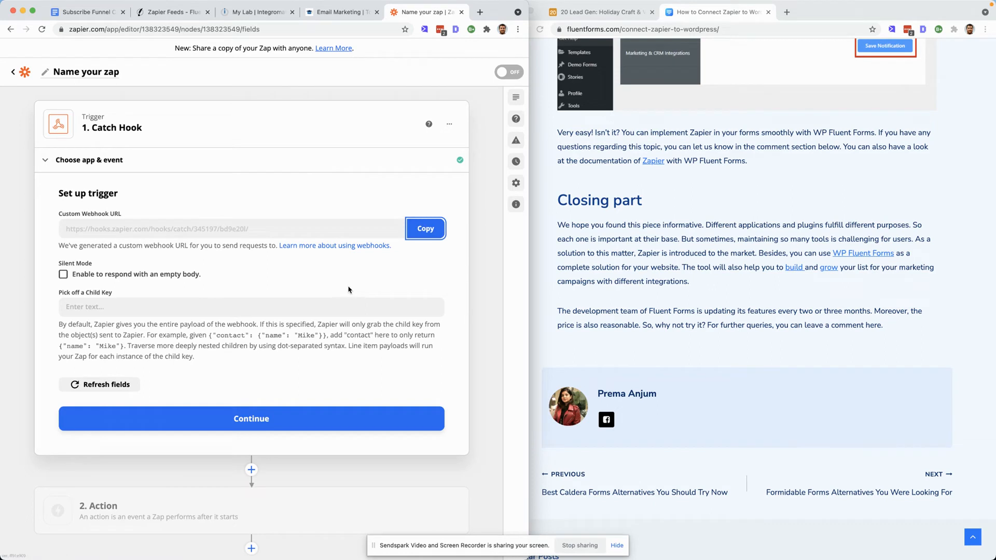
{"action": "left_click", "coordinate": [249, 412]}
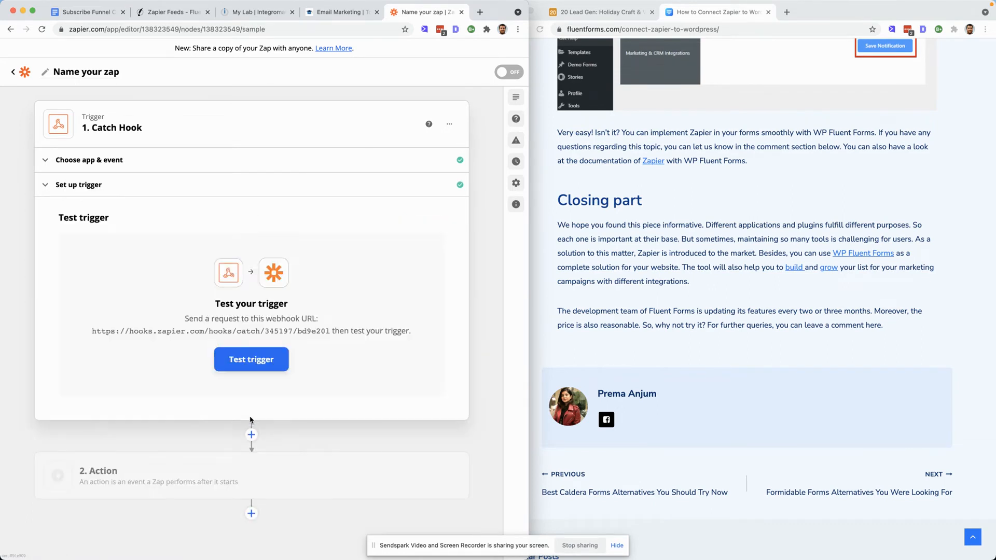
{"action": "left_click", "coordinate": [253, 363]}
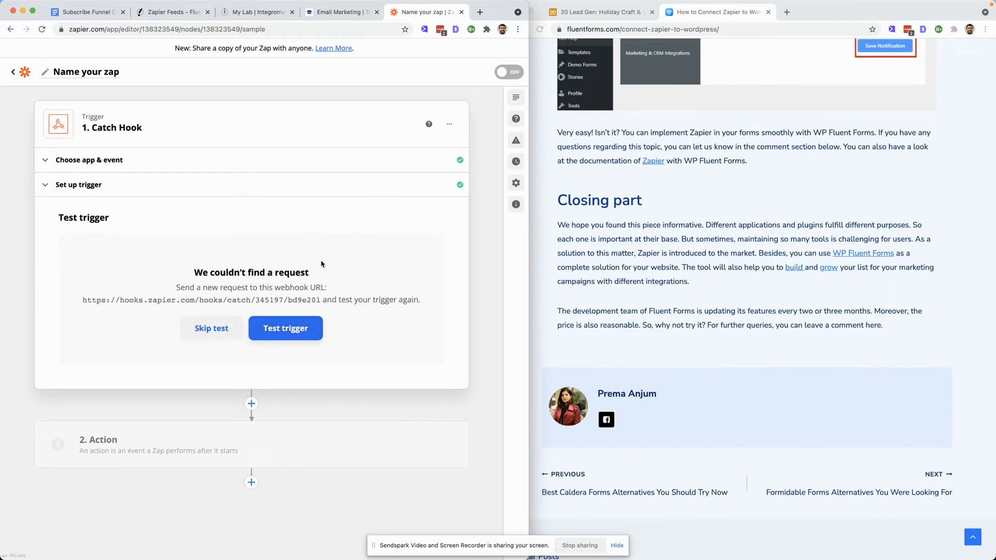
- Send a data sample from the form's Zapier feed, test the trigger again and continue
{"action": "left_click", "coordinate": [175, 19]}
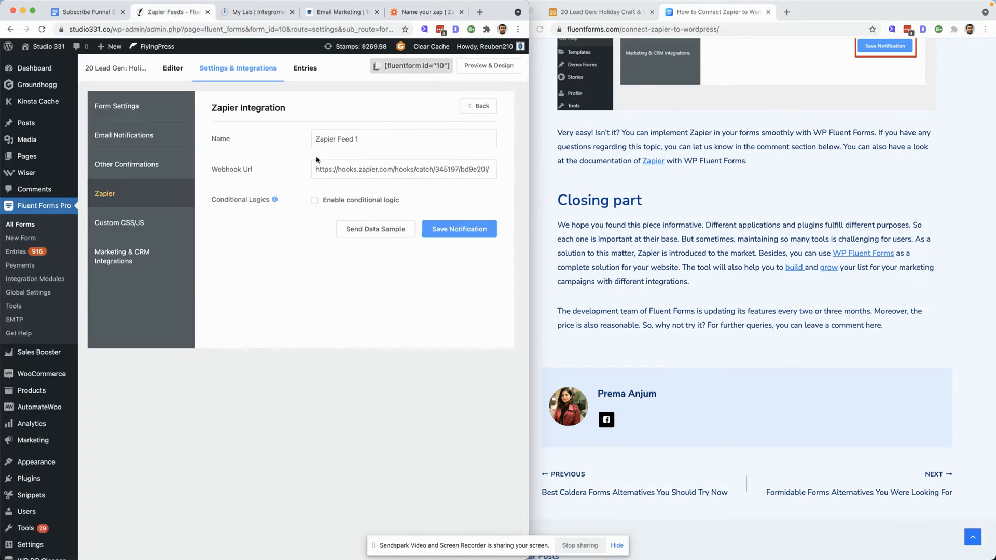
{"action": "left_click", "coordinate": [379, 233]}
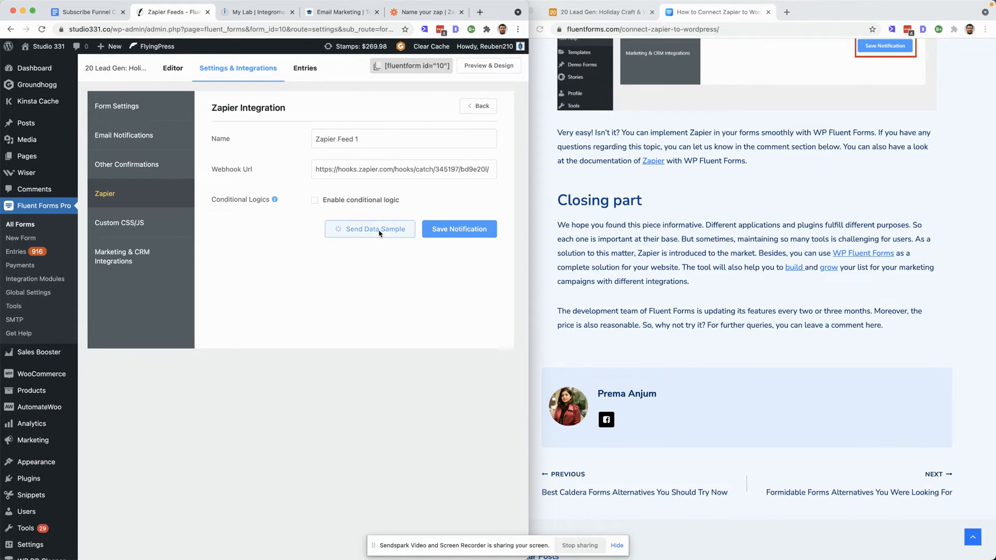
{"action": "left_click", "coordinate": [421, 15]}
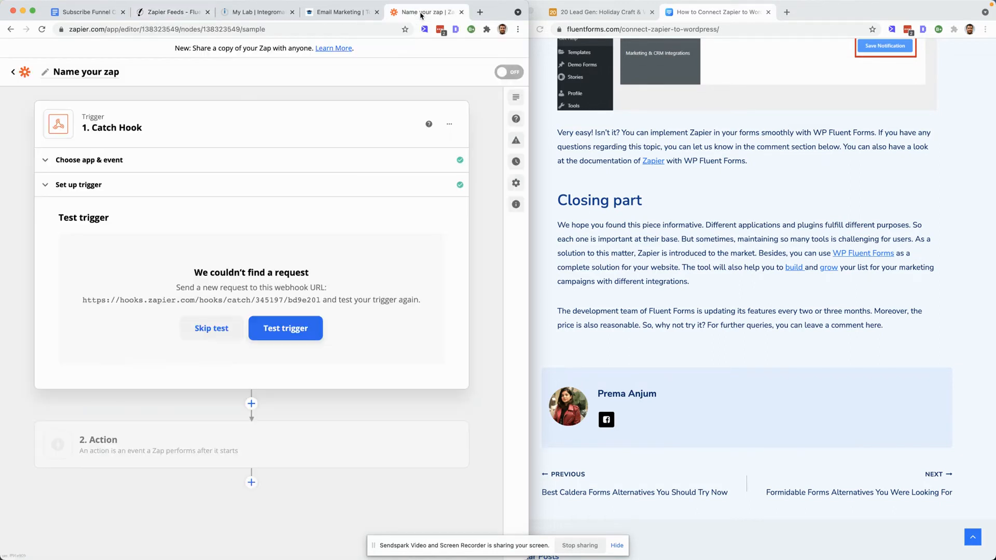
{"action": "left_click", "coordinate": [278, 330]}
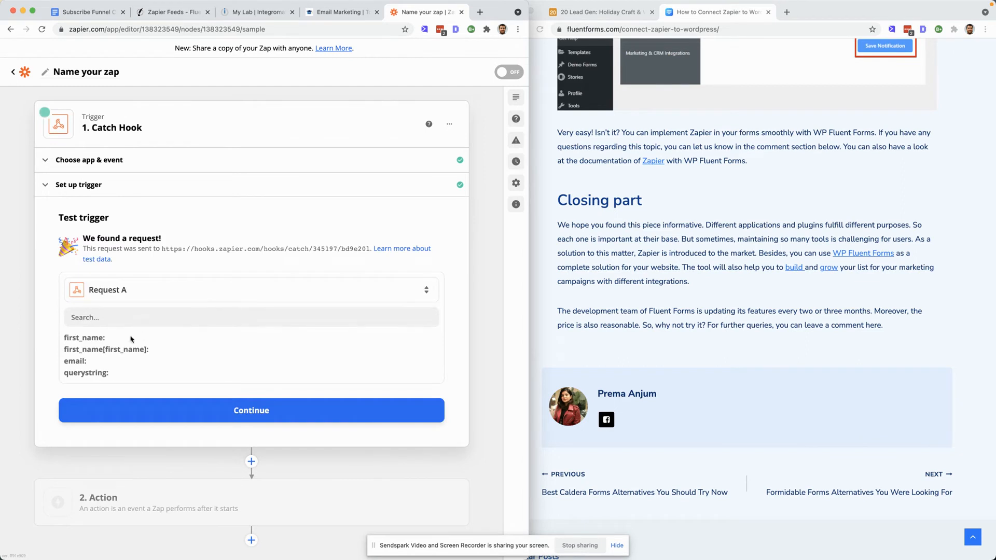
{"action": "left_click", "coordinate": [249, 414]}
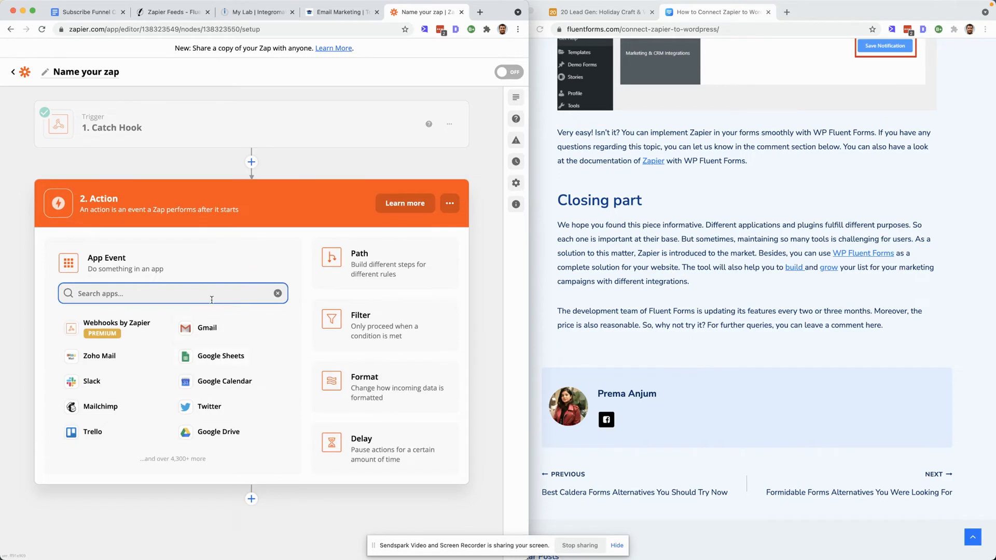
- Add an Airtable action to the Zap with the Create Record event
{"action": "type", "text": "air"}
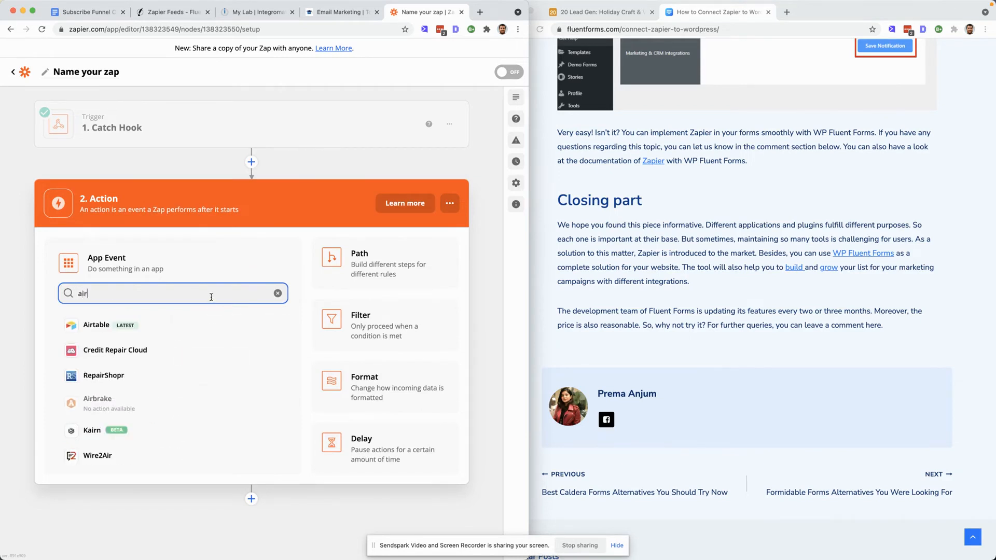
{"action": "left_click", "coordinate": [125, 326]}
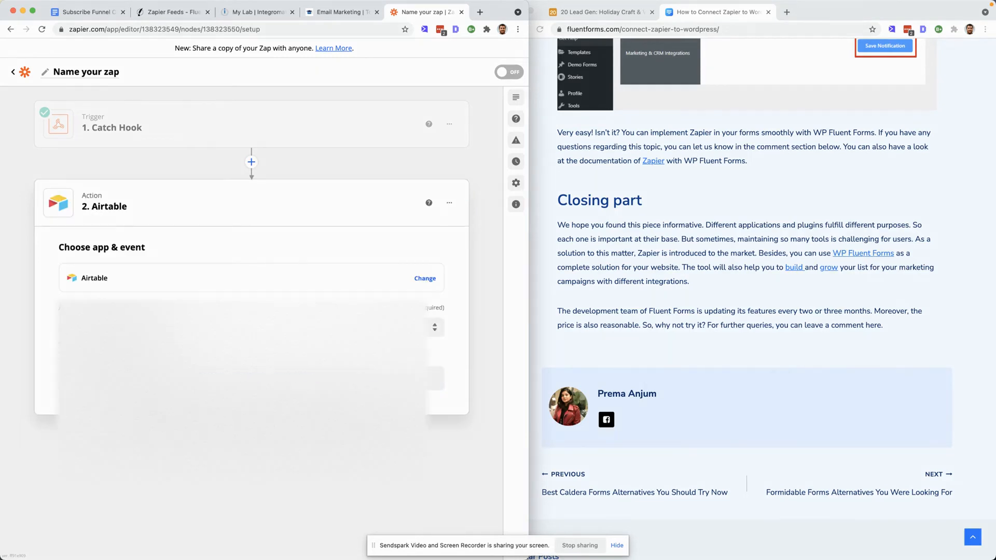
{"action": "left_click", "coordinate": [156, 327]}
{"action": "left_click", "coordinate": [155, 368]}
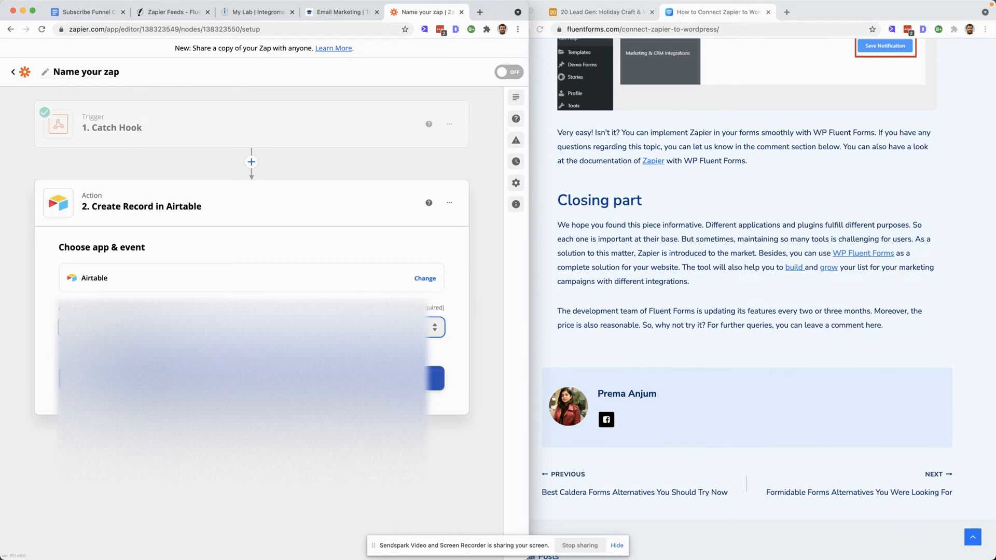
- Confirm the Create Record event, select the connected Airtable account and continue to the action setup
{"action": "left_click", "coordinate": [252, 378]}
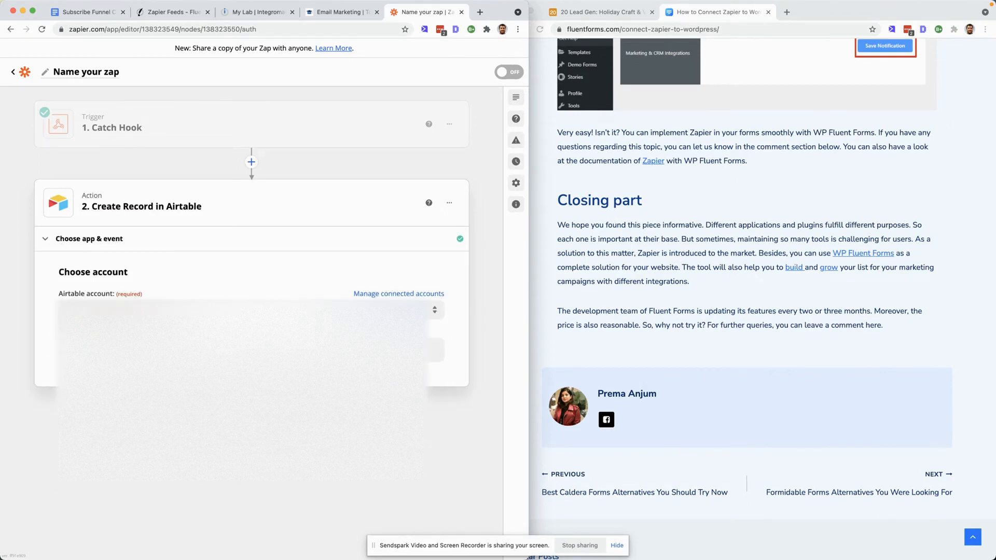
{"action": "left_click", "coordinate": [251, 309]}
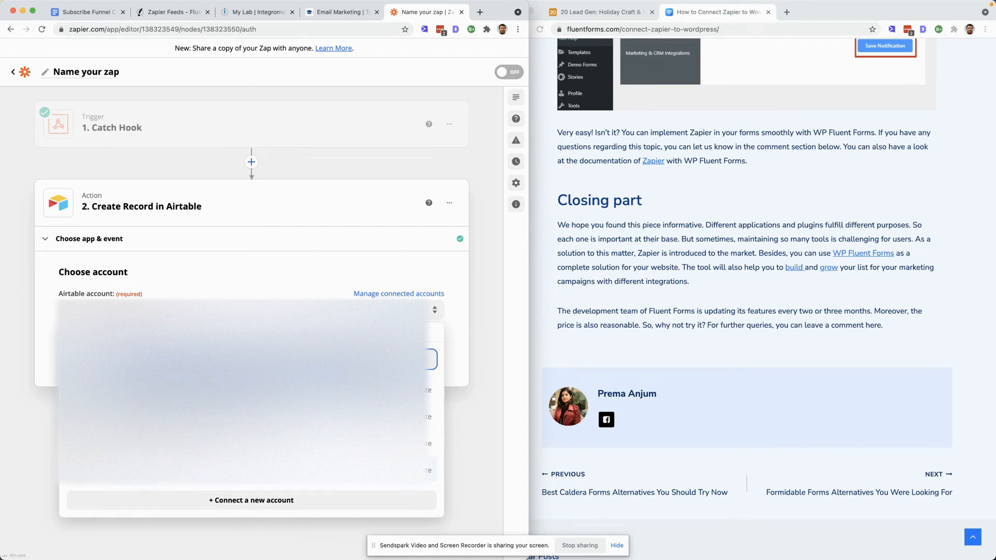
{"action": "left_click", "coordinate": [202, 481]}
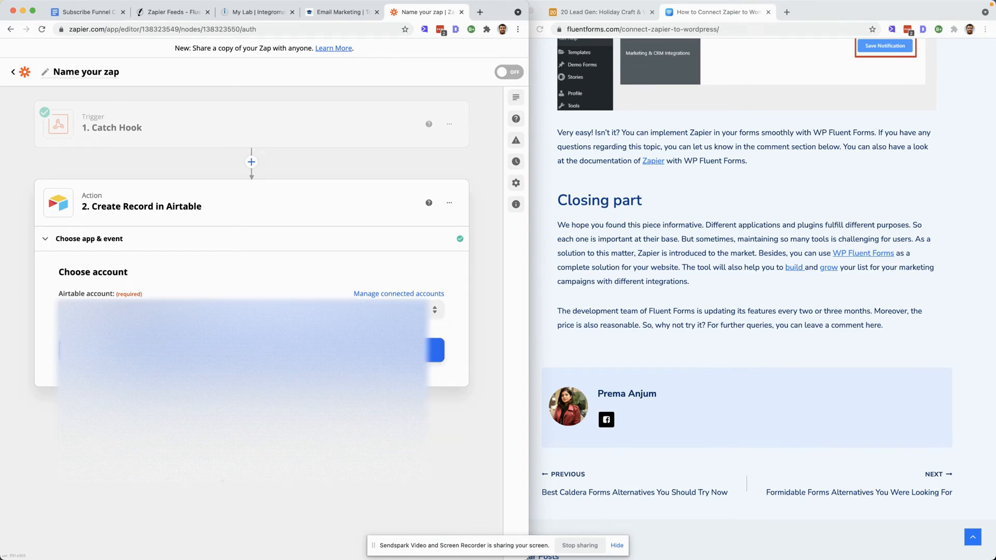
{"action": "left_click", "coordinate": [252, 350]}
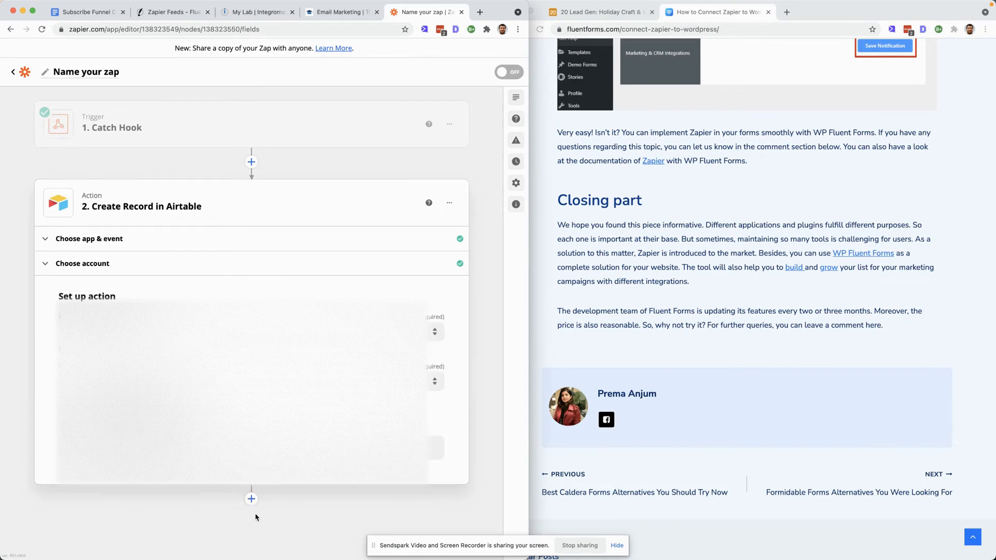
- Set the action's Base to 20 Lead Gen: Holiday Craft & Vendor Fair and its Table to Table 1
{"action": "left_click", "coordinate": [605, 12]}
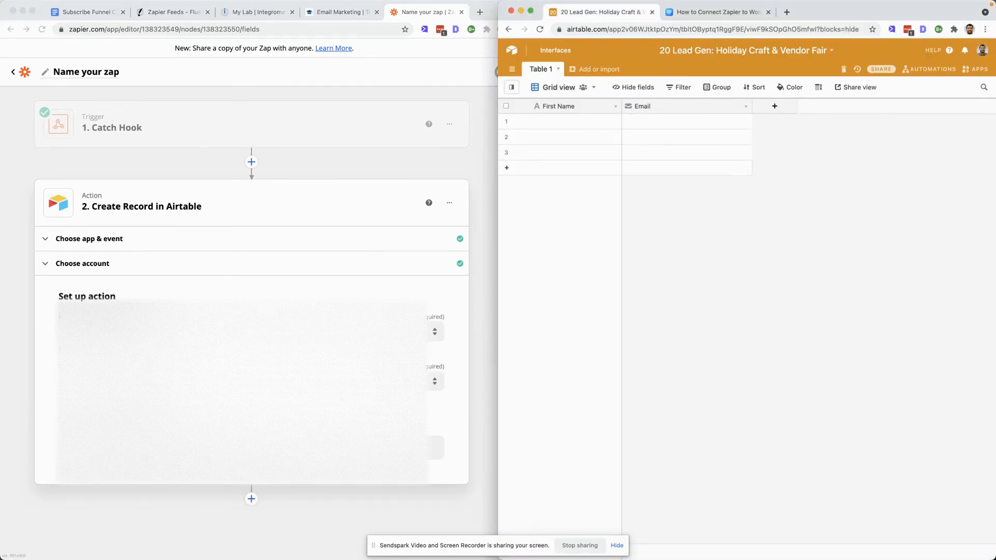
{"action": "left_click", "coordinate": [251, 332]}
{"action": "left_click", "coordinate": [252, 332]}
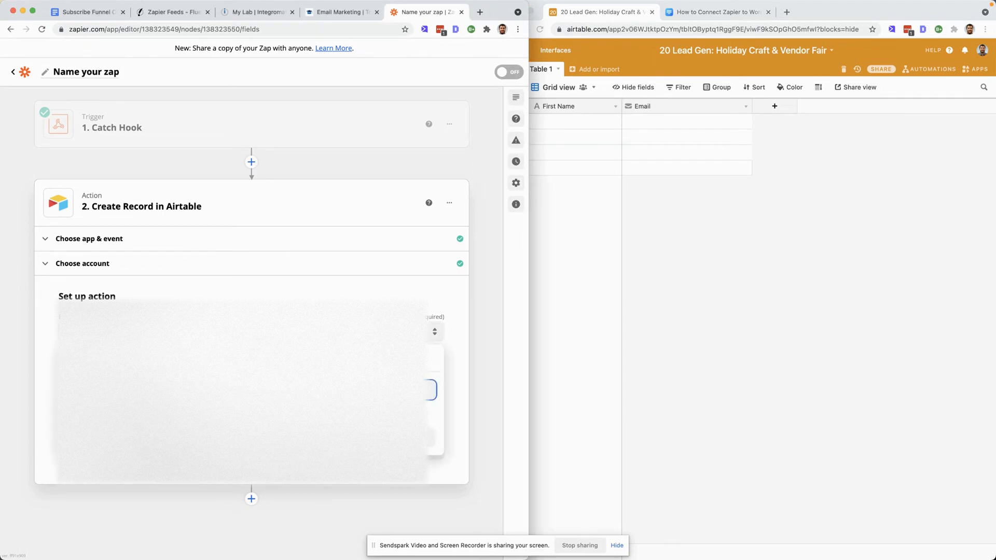
{"action": "scroll", "coordinate": [208, 446], "scroll_direction": "down", "scroll_amount": 3}
{"action": "type", "text": "20"}
{"action": "left_click", "coordinate": [160, 390]}
{"action": "left_click", "coordinate": [147, 416]}
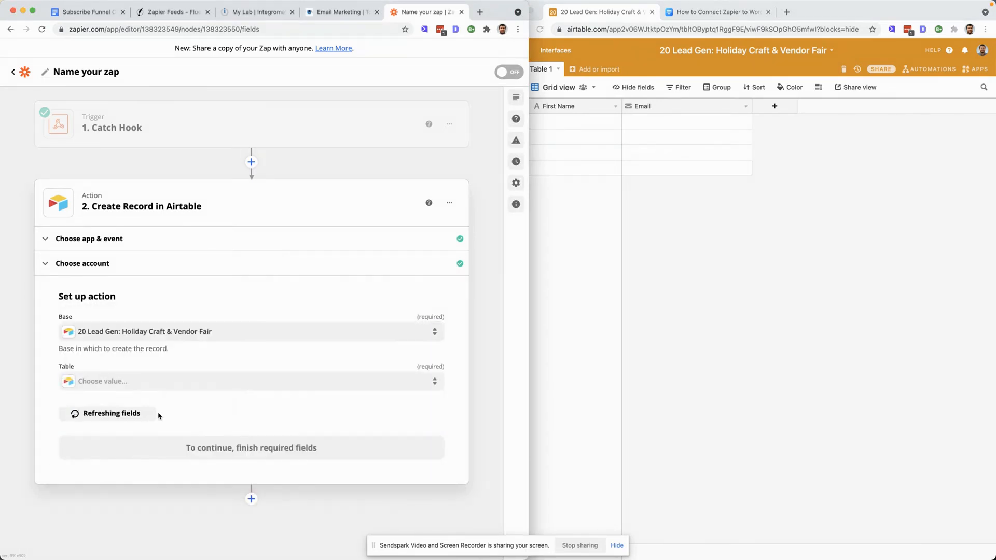
{"action": "left_click", "coordinate": [182, 382]}
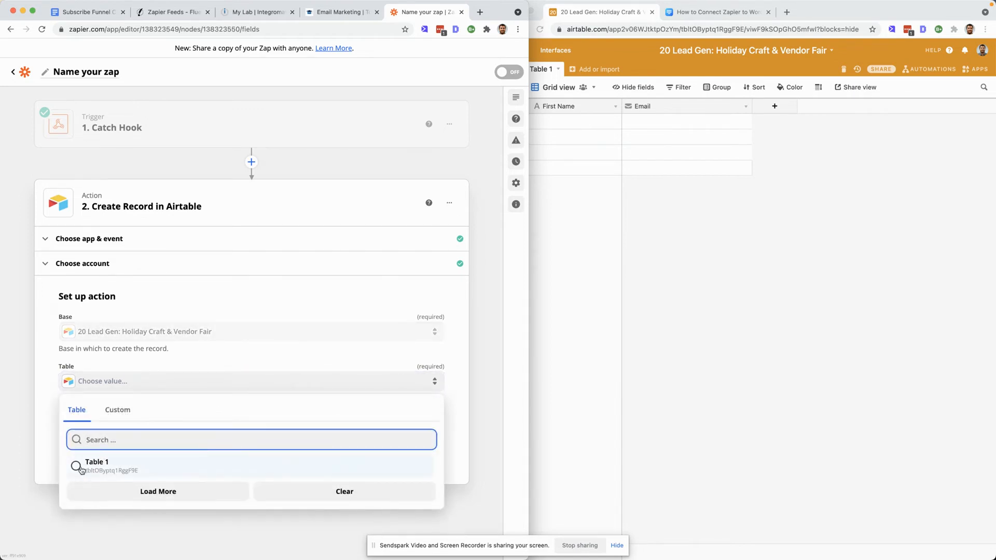
{"action": "left_click", "coordinate": [81, 468]}
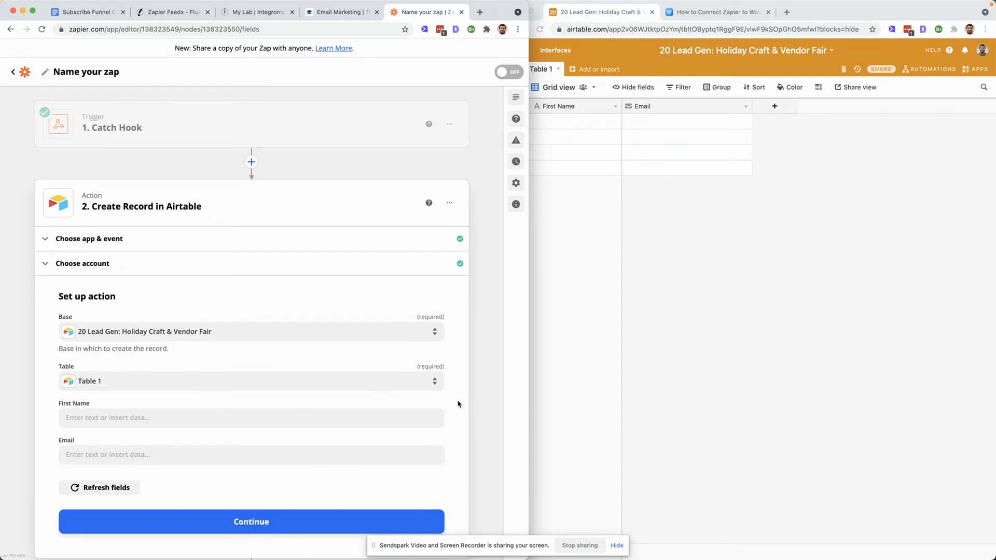
- Map the Airtable First Name and Email fields to the Catch Hook's First Name and Email data, then continue
{"action": "scroll", "coordinate": [322, 413], "scroll_direction": "down", "scroll_amount": 1}
{"action": "left_click", "coordinate": [314, 390]}
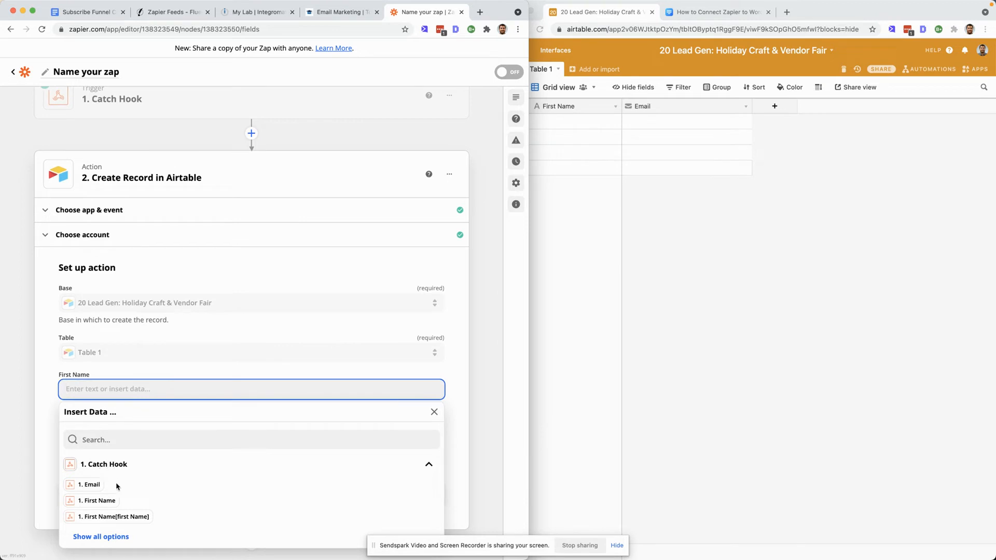
{"action": "left_click", "coordinate": [99, 501]}
{"action": "left_click", "coordinate": [58, 433]}
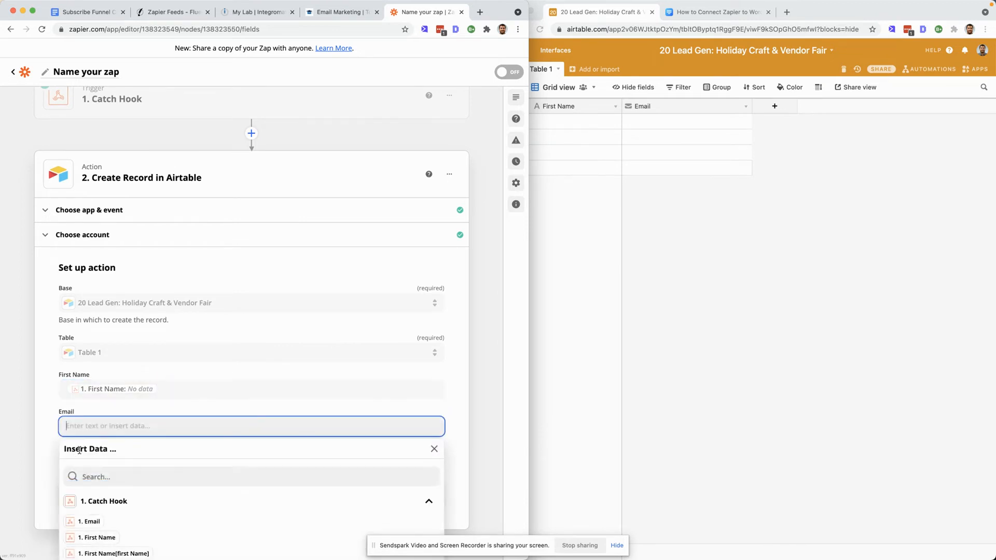
{"action": "scroll", "coordinate": [73, 526], "scroll_direction": "down", "scroll_amount": 1}
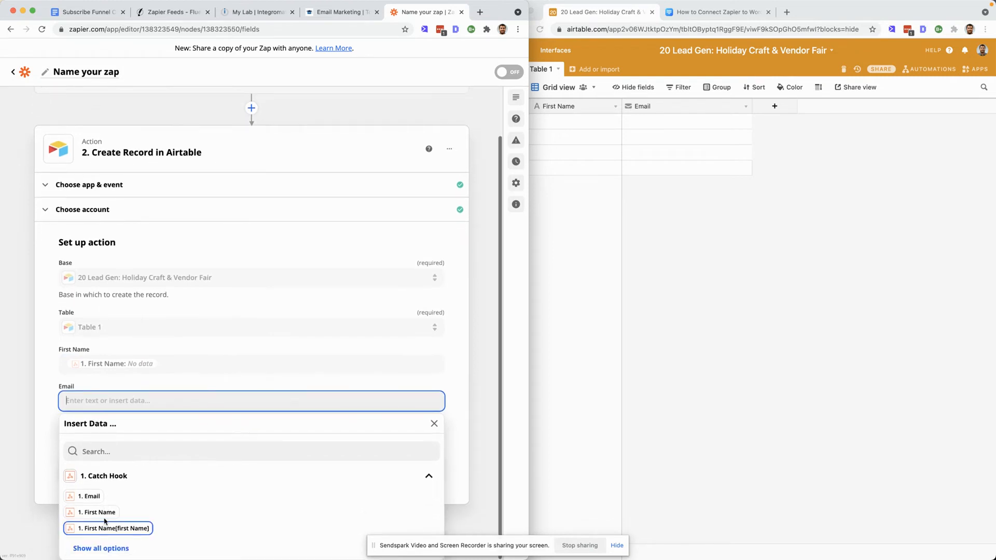
{"action": "left_click", "coordinate": [90, 498]}
{"action": "left_click", "coordinate": [45, 440]}
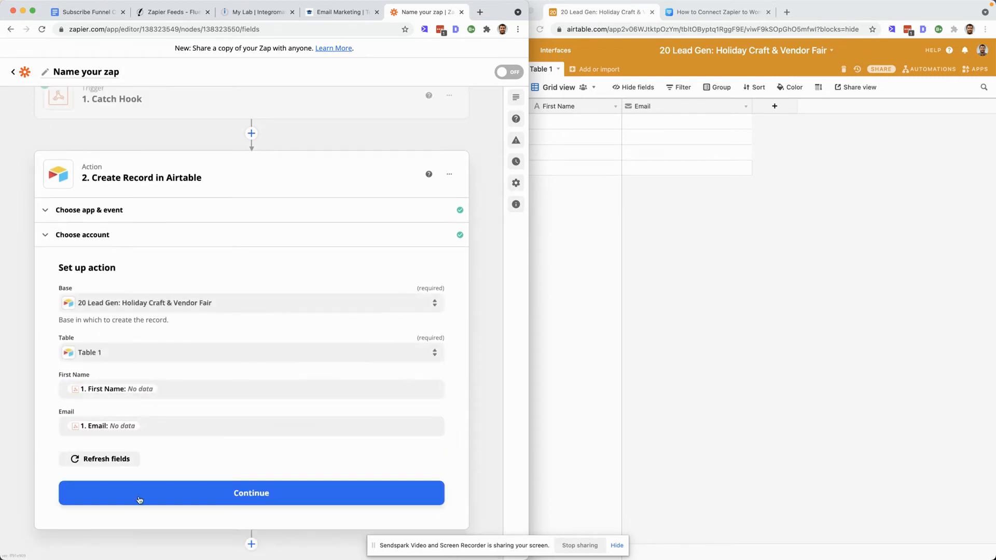
{"action": "left_click", "coordinate": [243, 496]}
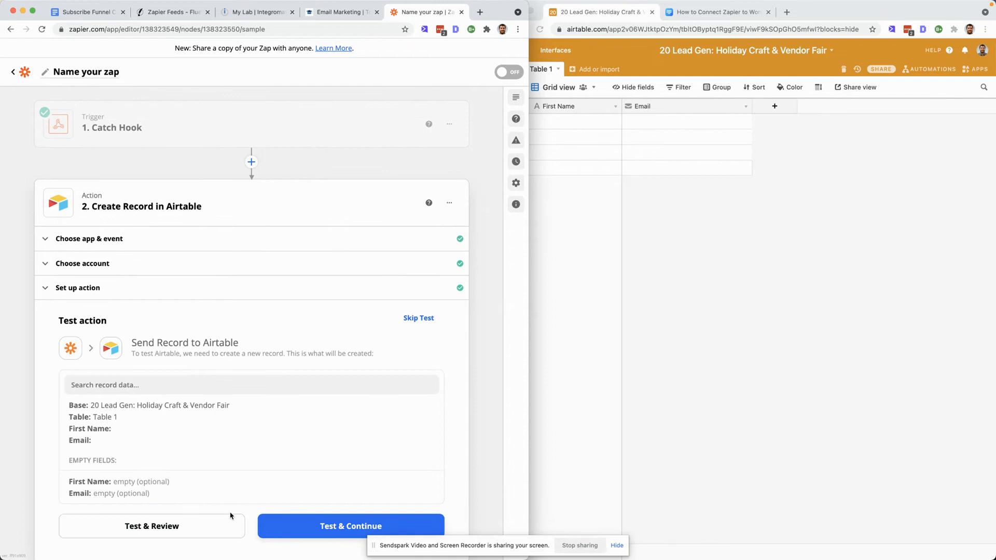
- Try testing the Airtable action with Test & Continue, then skip the test
{"action": "scroll", "coordinate": [230, 515], "scroll_direction": "down", "scroll_amount": 1}
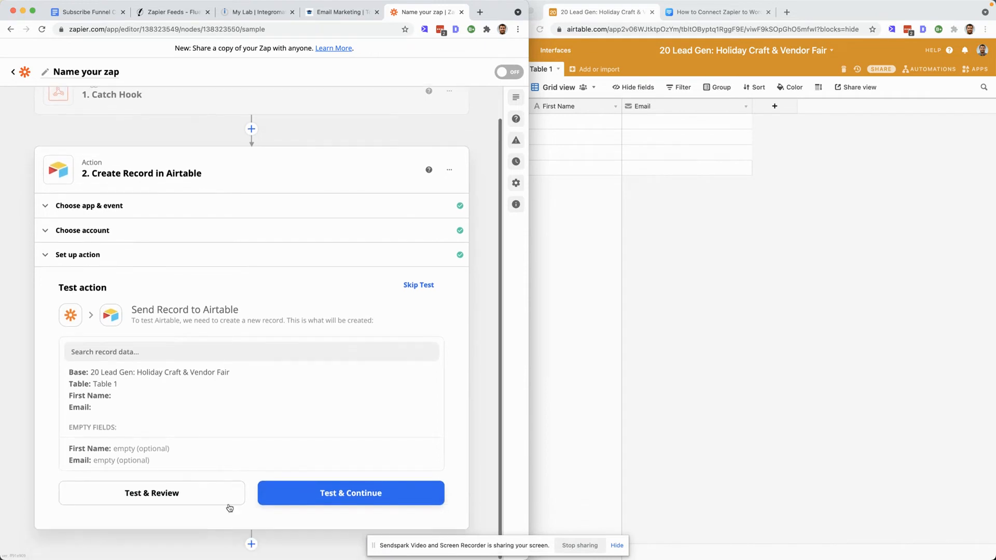
{"action": "left_click", "coordinate": [358, 497]}
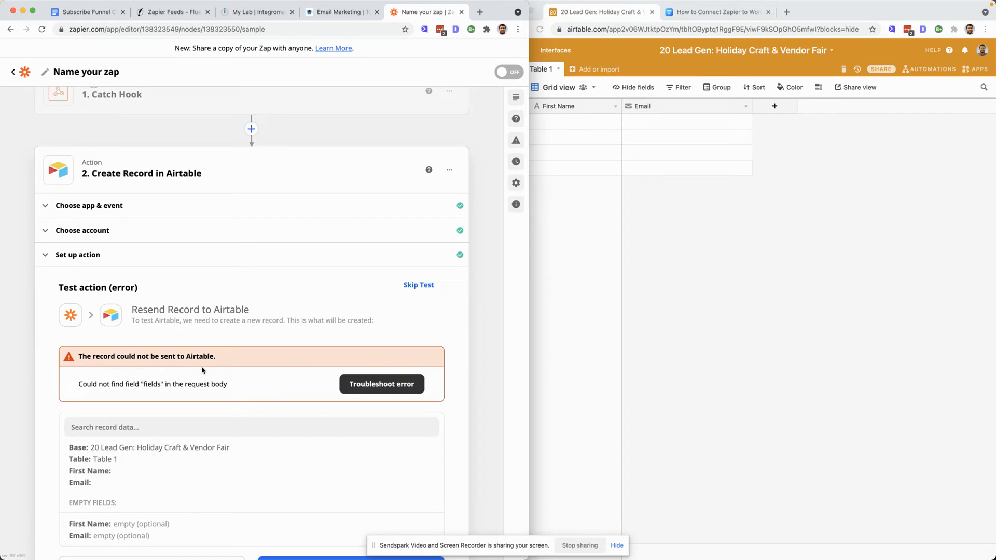
{"action": "scroll", "coordinate": [223, 394], "scroll_direction": "down", "scroll_amount": 2}
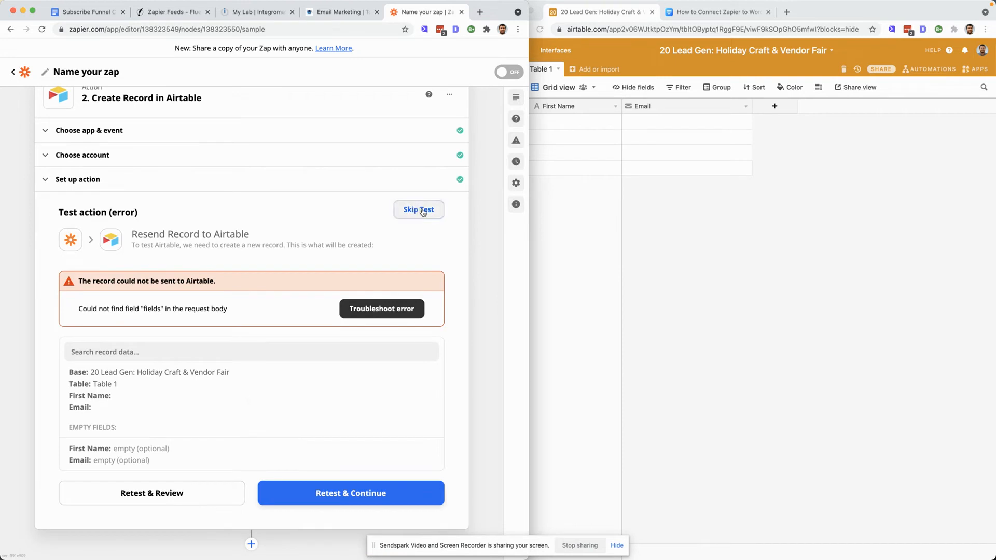
{"action": "left_click", "coordinate": [419, 210]}
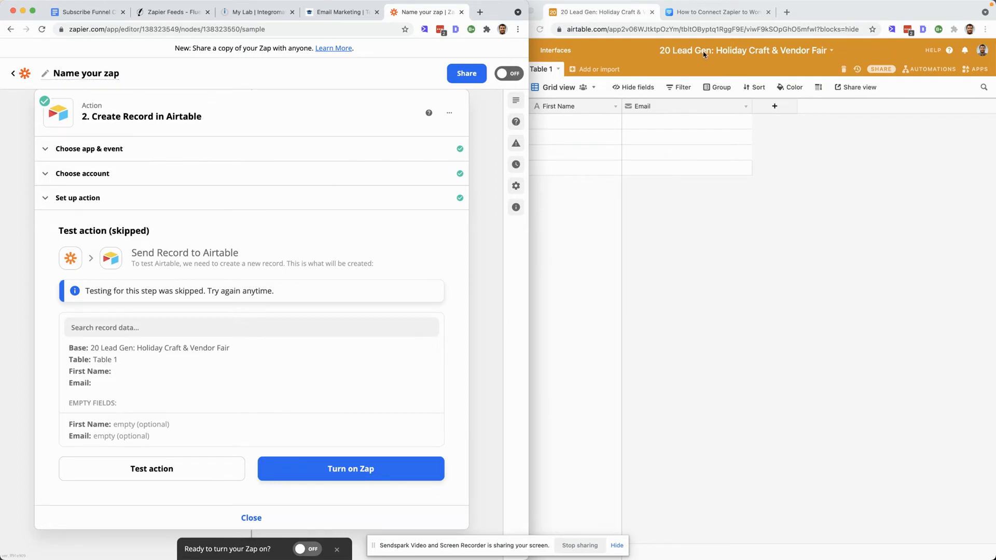
- Copy the Airtable base name and rename the Zap 20 Lead Gen: Holiday Craft & Vendor Fair - Send to Airtable
{"action": "left_click", "coordinate": [683, 57]}
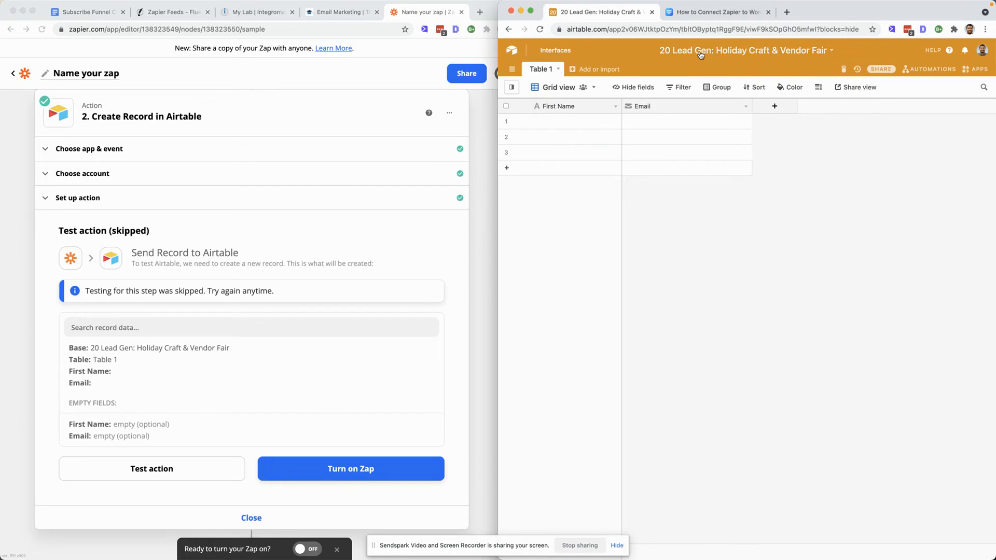
{"action": "left_click", "coordinate": [698, 52]}
{"action": "key", "text": "super+c"}
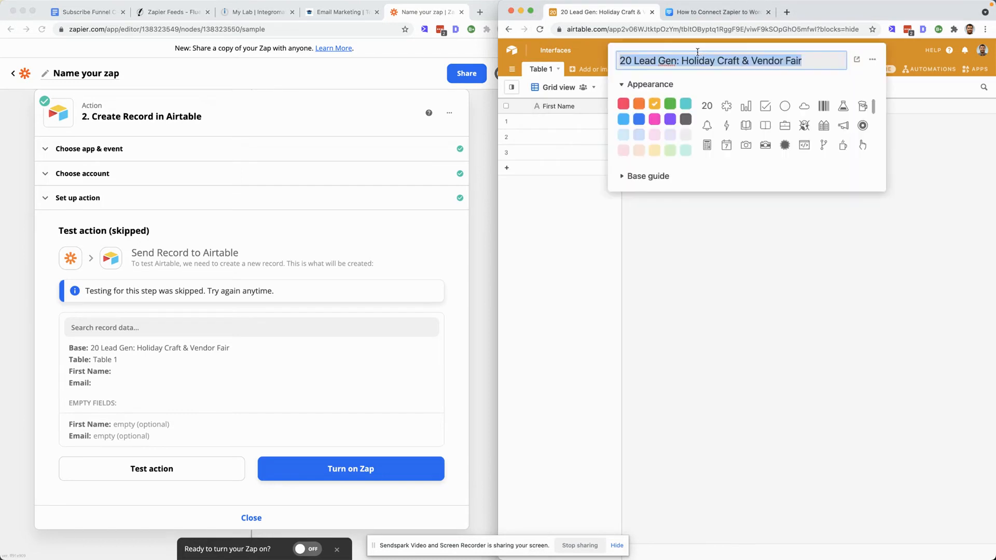
{"action": "left_click", "coordinate": [91, 77]}
{"action": "key", "text": "super+v"}
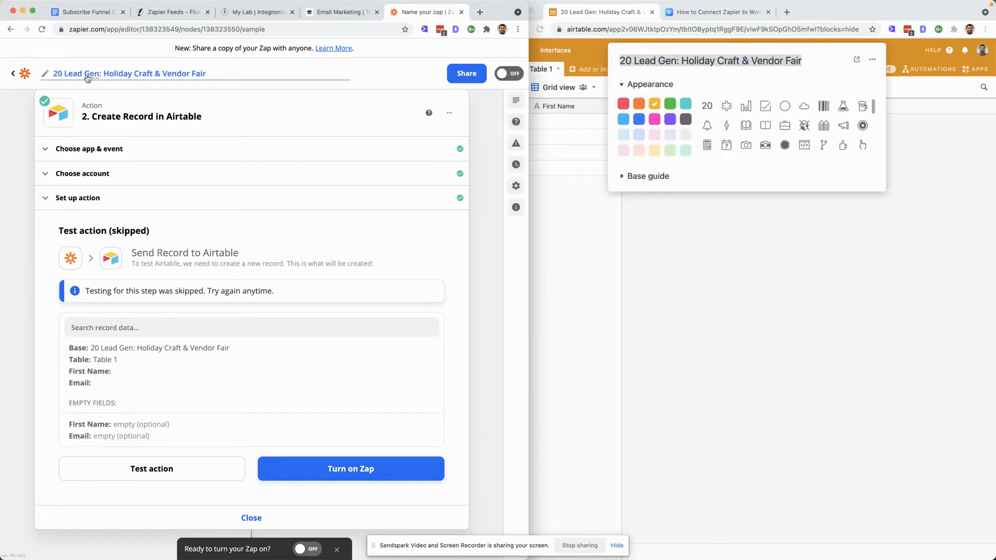
{"action": "type", "text": "- Send to Airtable"}
{"action": "left_click", "coordinate": [394, 79]}
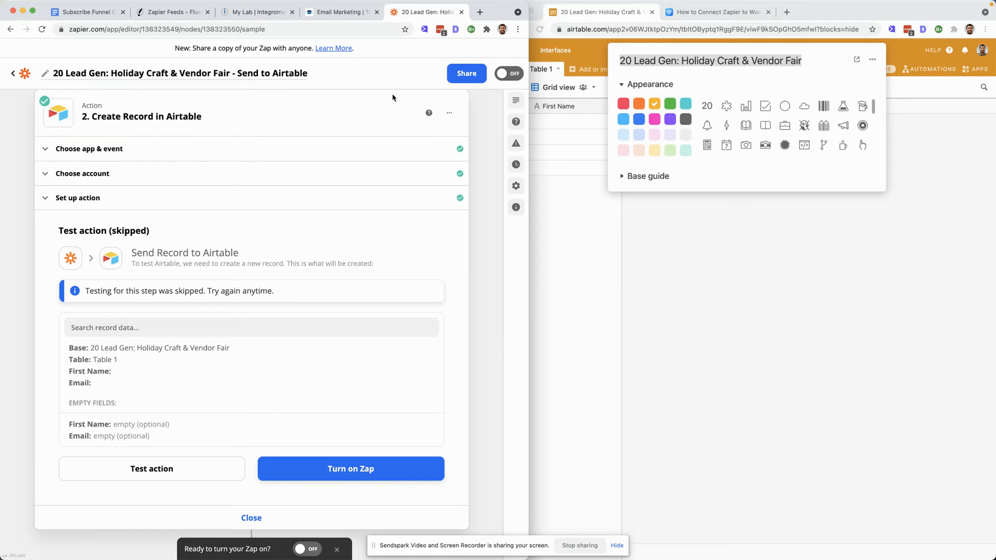
- Turn on the Zap and dismiss the sharing dialog
{"action": "left_click", "coordinate": [342, 470]}
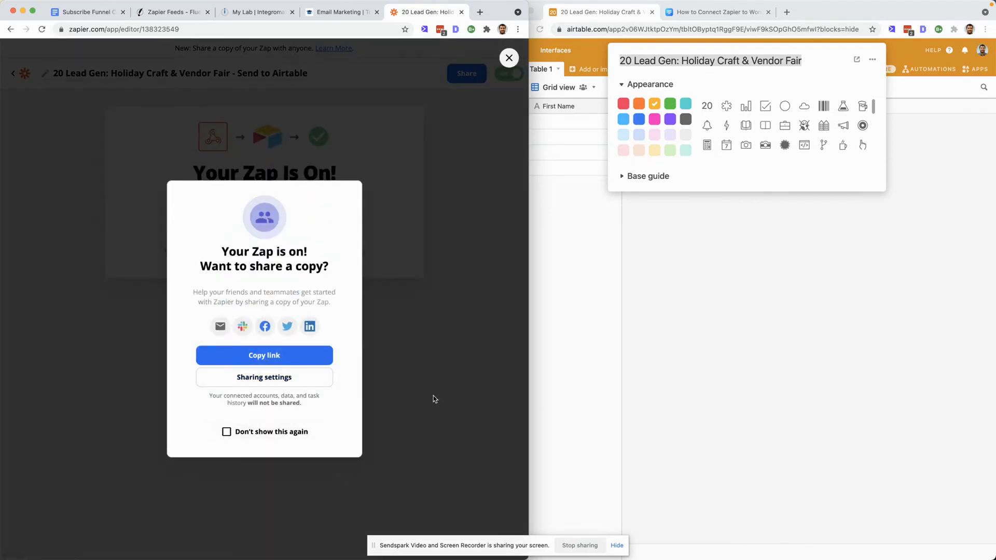
{"action": "left_click", "coordinate": [434, 400]}
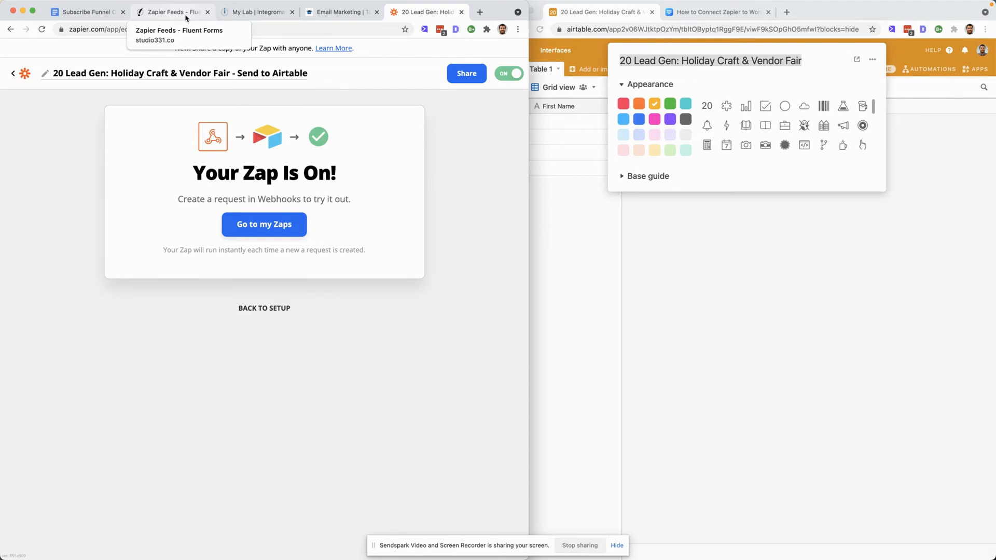
- In WordPress Pages, search for holiday and open the Holiday Craft & Vendor Fair Subscribe page for editing
{"action": "left_click", "coordinate": [166, 15]}
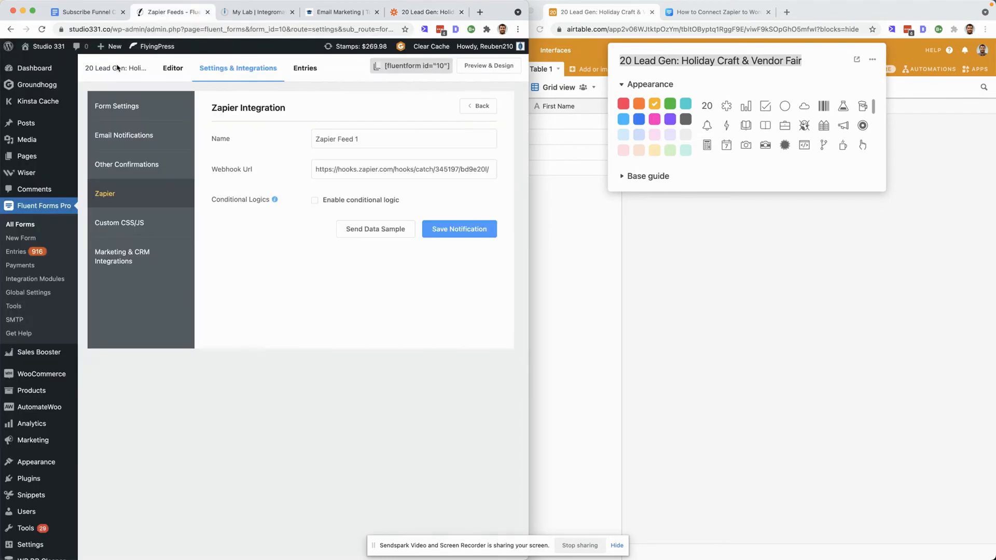
{"action": "left_click", "coordinate": [40, 158]}
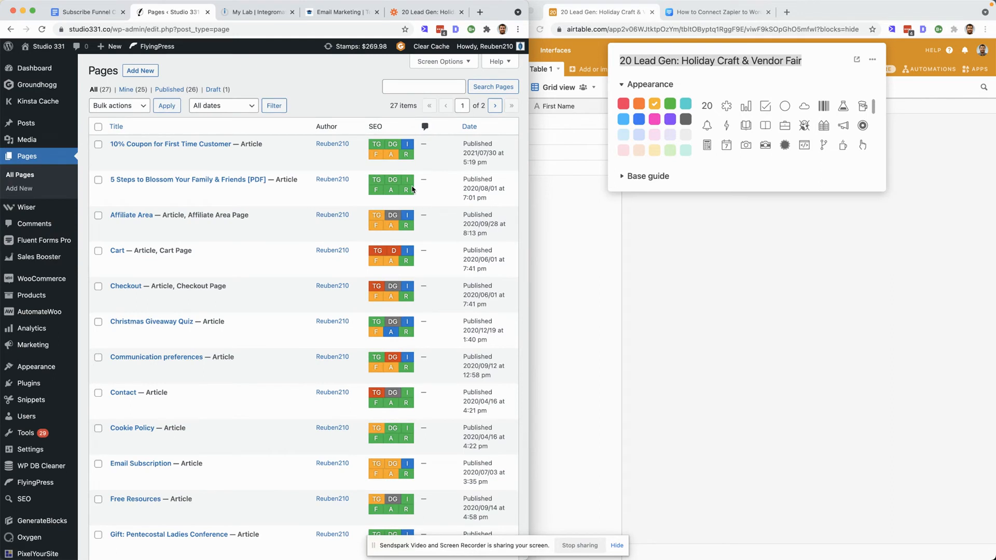
{"action": "left_click", "coordinate": [424, 88]}
{"action": "type", "text": "holiday"}
{"action": "key", "text": "Return"}
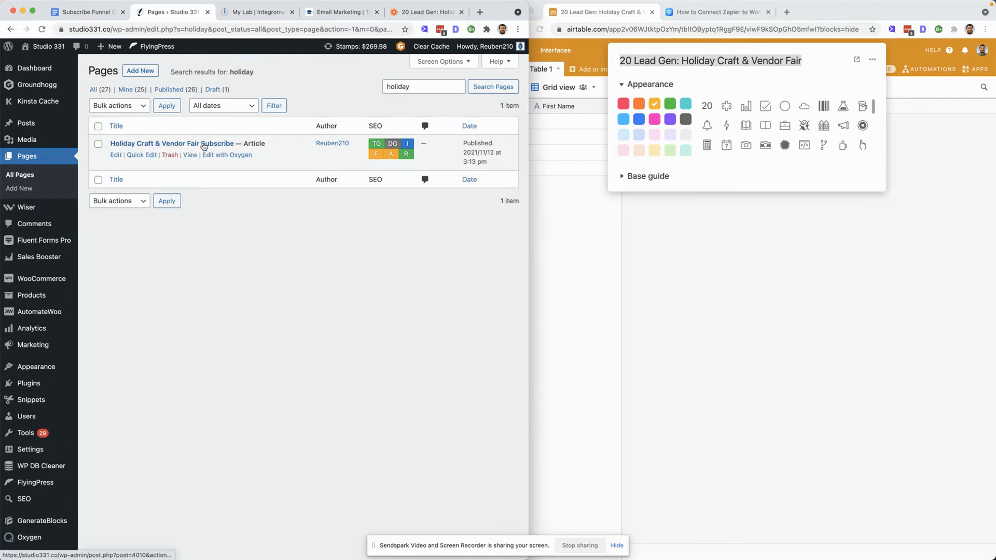
{"action": "left_click", "coordinate": [203, 145]}
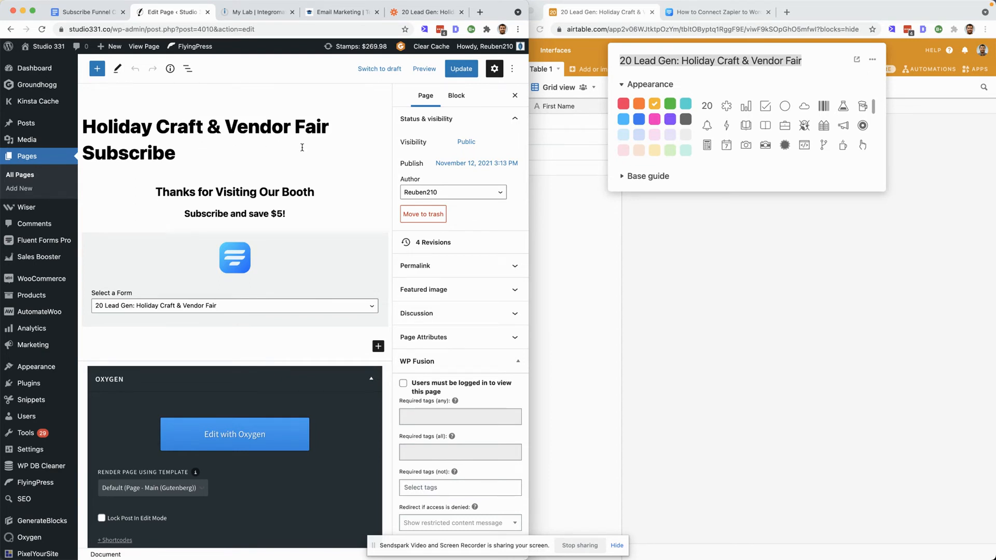
- Change the page's permalink URL slug to event and update the page
{"action": "left_click", "coordinate": [446, 266]}
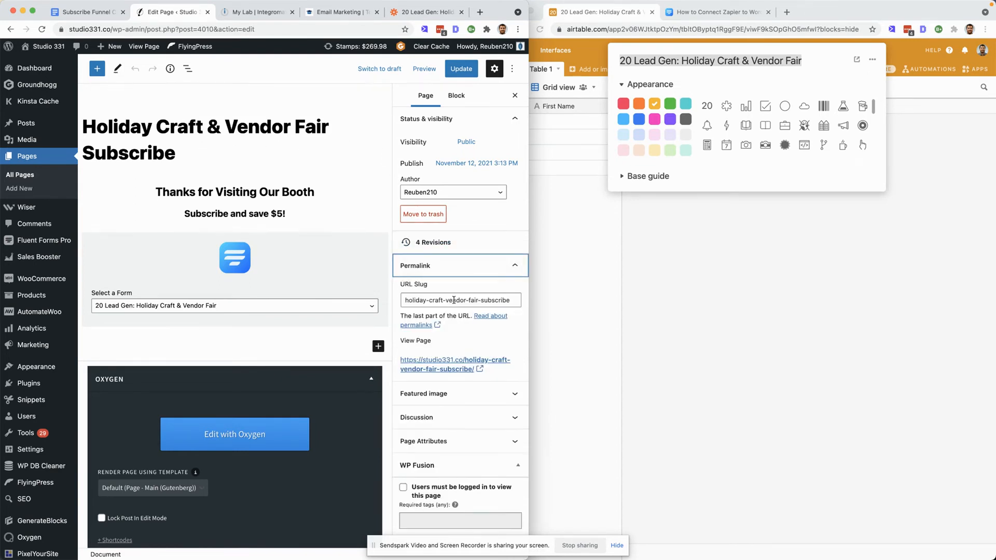
{"action": "left_click_drag", "start_coordinate": [425, 301], "coordinate": [506, 300]}
{"action": "triple_click", "coordinate": [498, 300]}
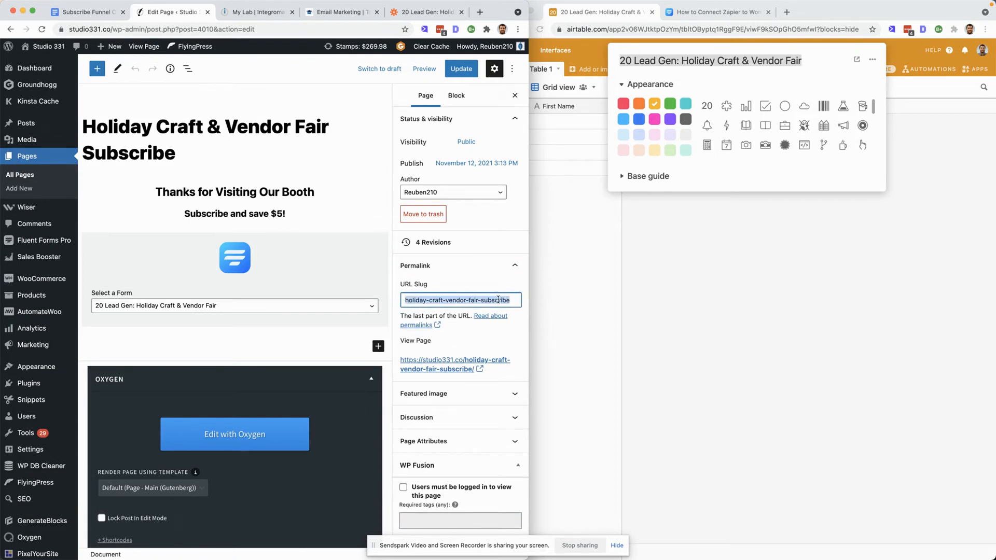
{"action": "type", "text": "event"}
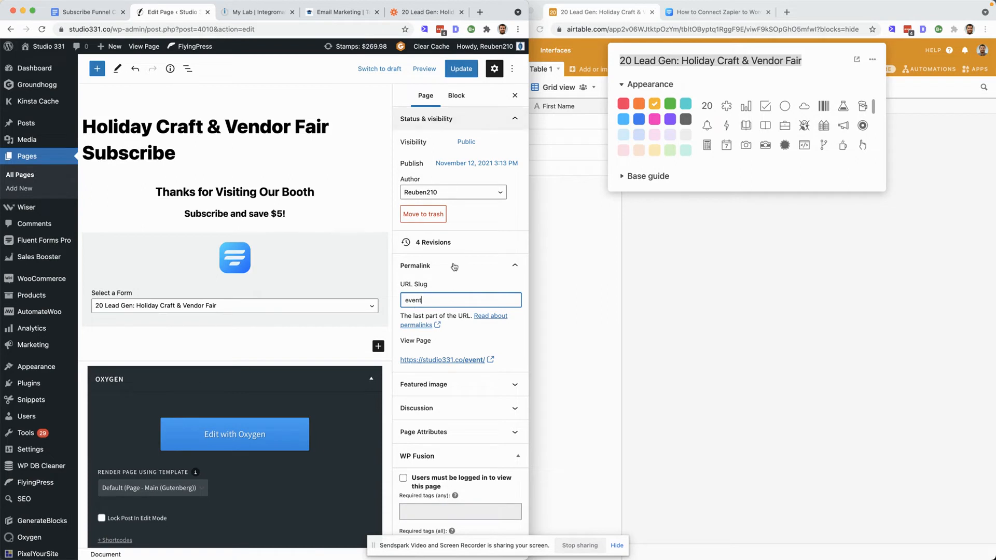
{"action": "left_click", "coordinate": [371, 278]}
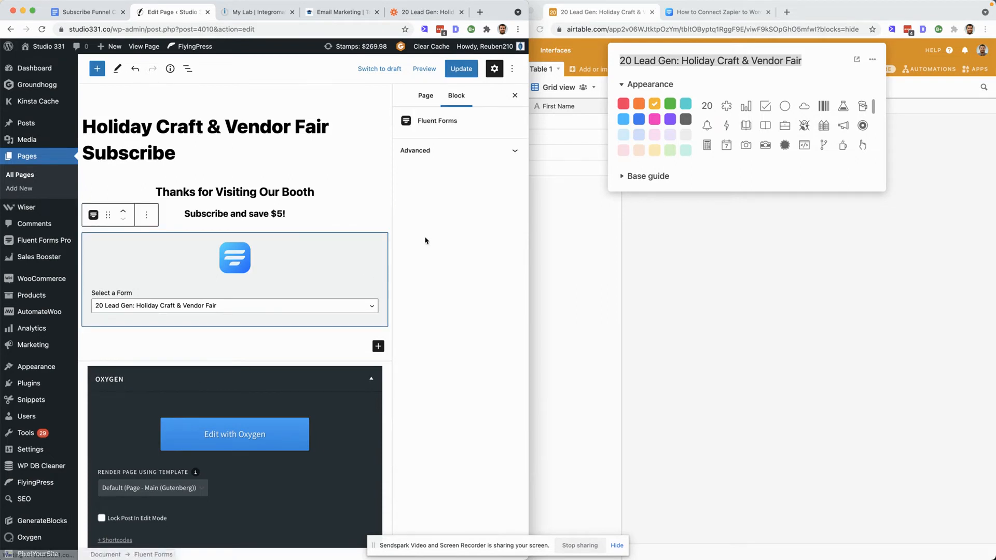
{"action": "left_click", "coordinate": [315, 143]}
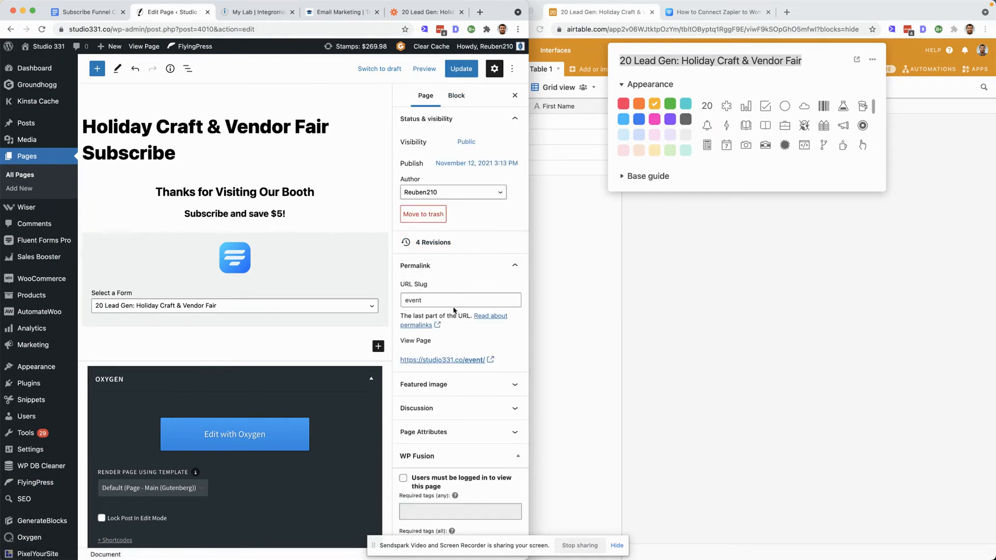
{"action": "left_click", "coordinate": [463, 71]}
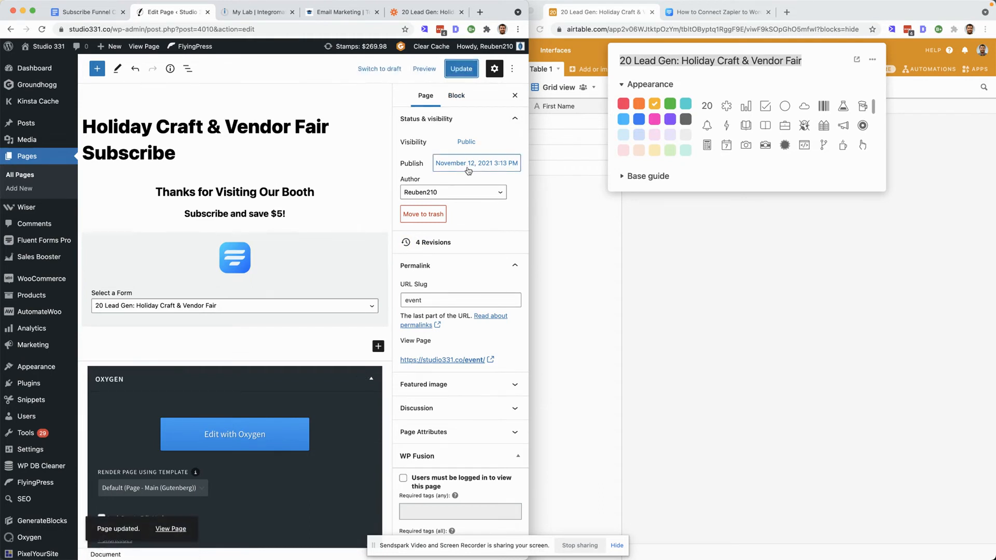
- Switch to the Airtable base window
{"action": "left_click", "coordinate": [787, 250]}
{"action": "left_click", "coordinate": [784, 249]}
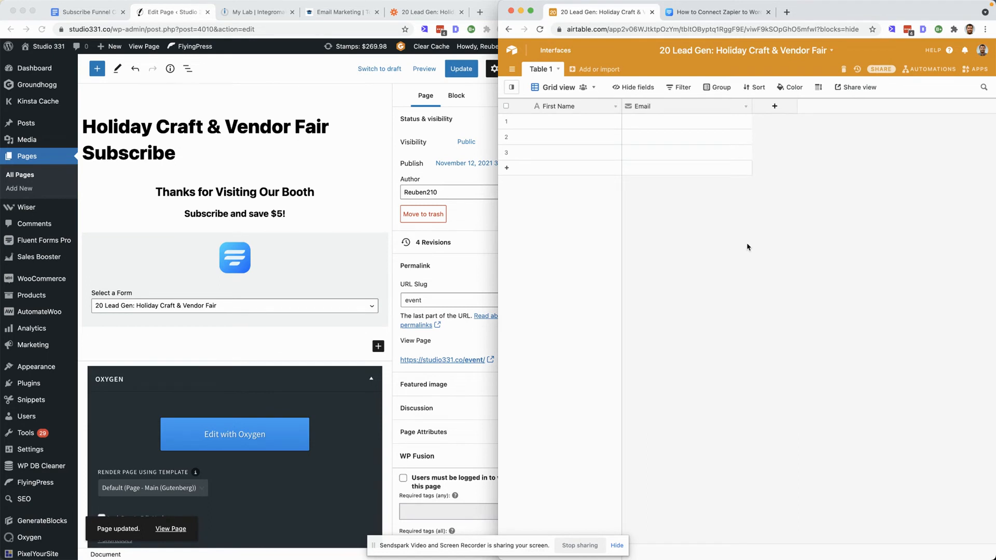
- Delete the three existing records from the Airtable table
{"action": "left_click", "coordinate": [507, 137]}
{"action": "left_click", "coordinate": [507, 121]}
{"action": "right_click", "coordinate": [506, 121]}
{"action": "left_click", "coordinate": [544, 151]}
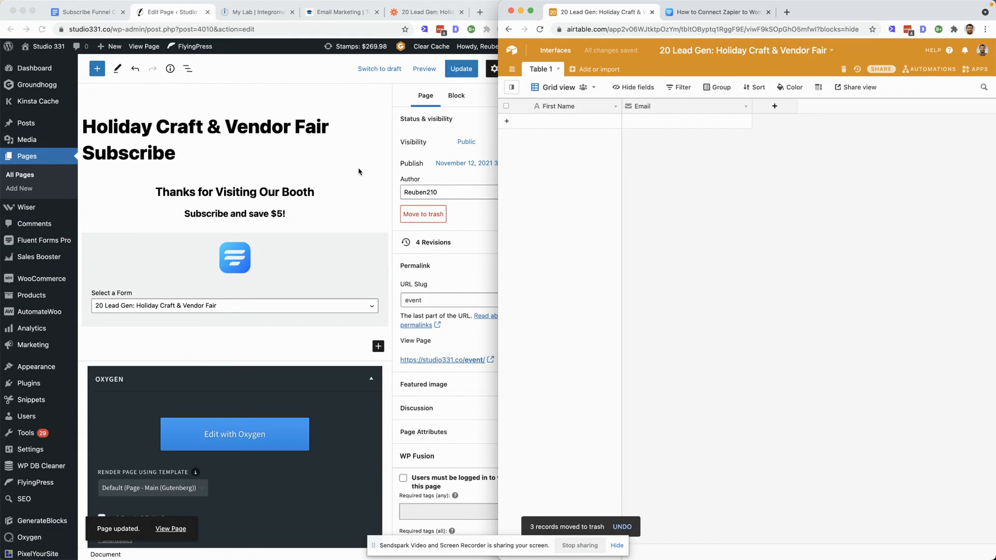
- Open a new incognito window, go to temp-mail.org and copy the temporary email address
{"action": "key", "text": "super+shift+n"}
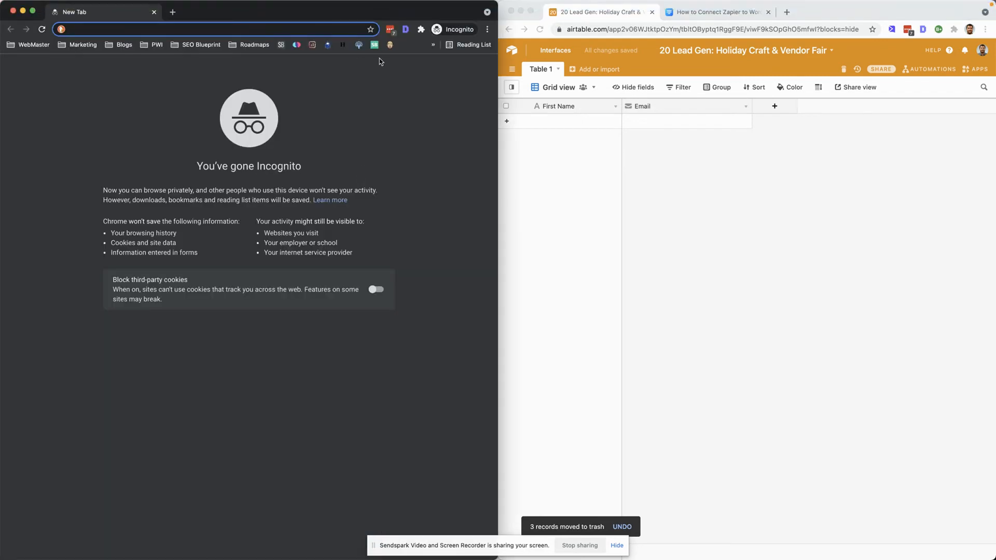
{"action": "left_click_drag", "start_coordinate": [376, 15], "coordinate": [845, 21]}
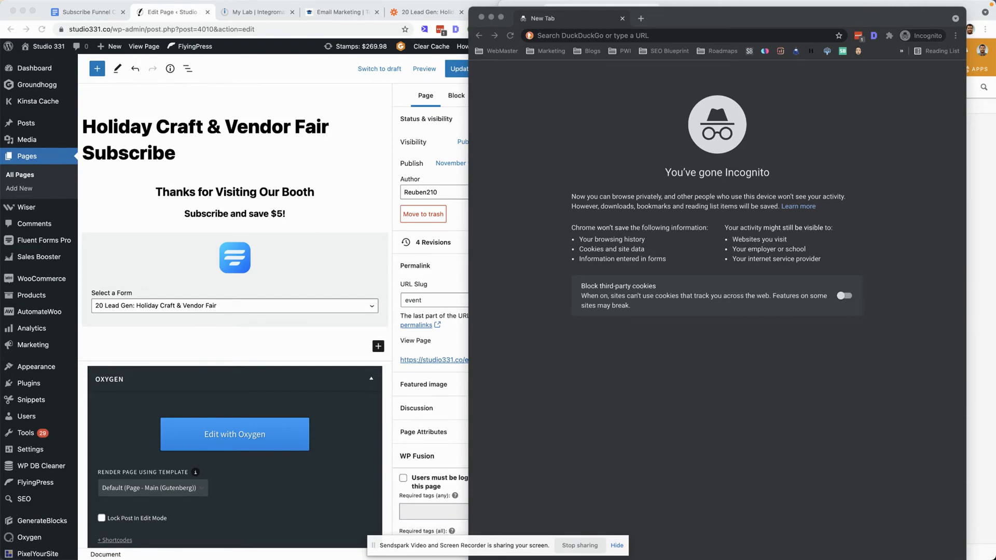
{"action": "left_click", "coordinate": [645, 36]}
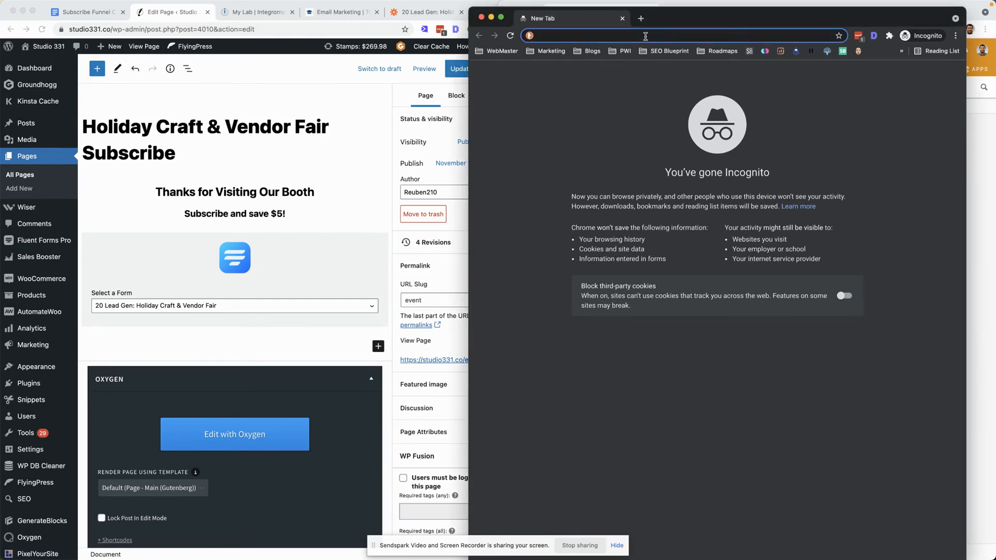
{"action": "type", "text": "https://temp-mail.org/"}
{"action": "key", "text": "Return"}
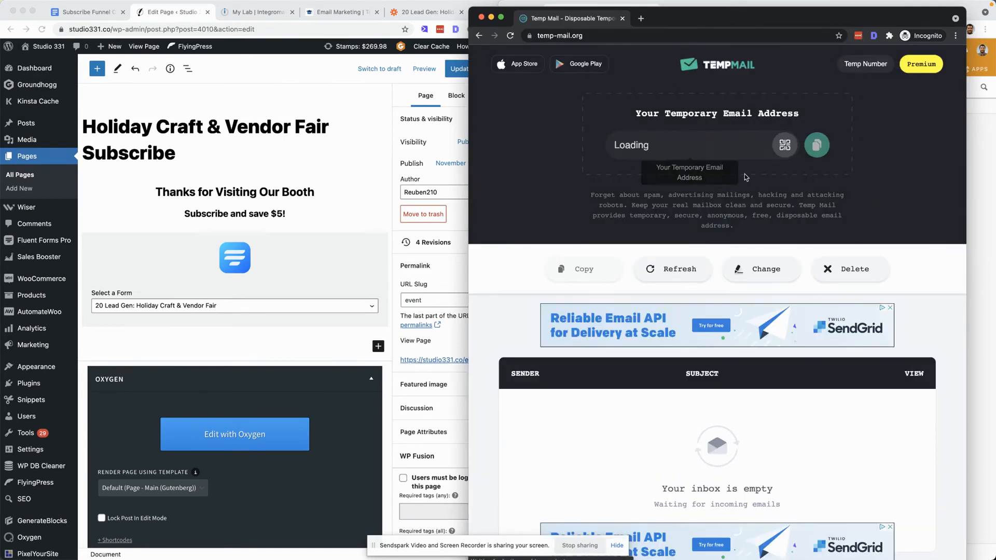
{"action": "left_click", "coordinate": [817, 146]}
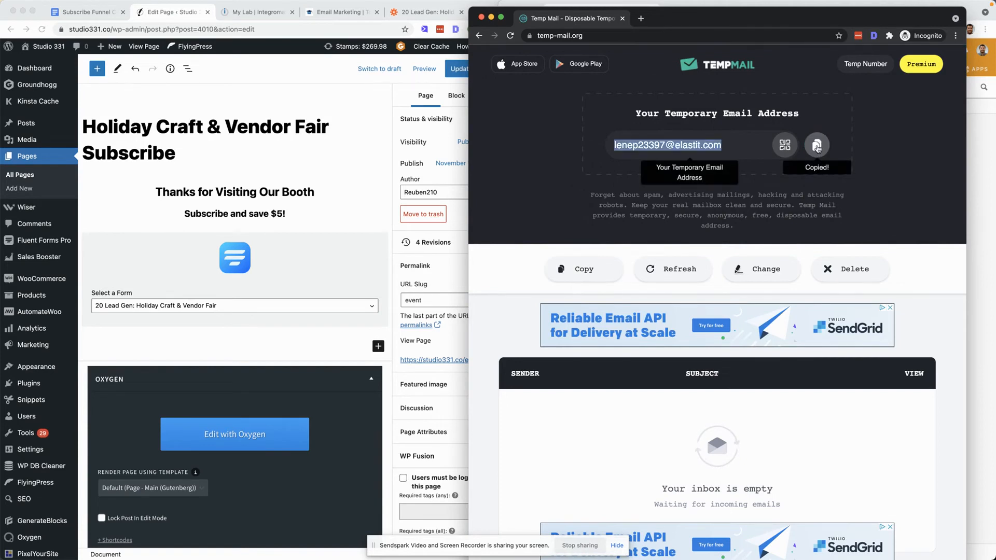
- Open studio331.co/event in a new incognito tab
{"action": "left_click", "coordinate": [642, 19]}
{"action": "type", "text": "s"}
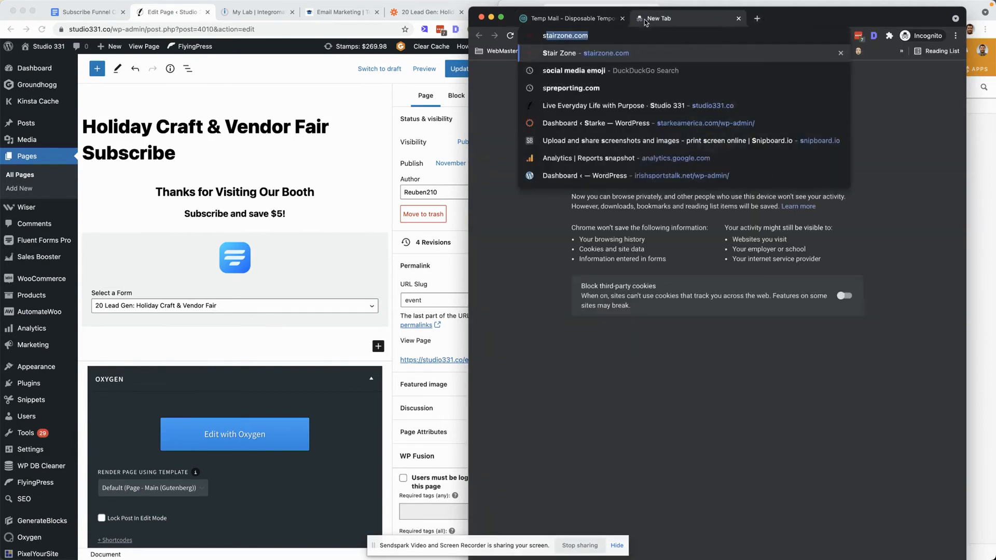
{"action": "type", "text": "tudio331.co/event"}
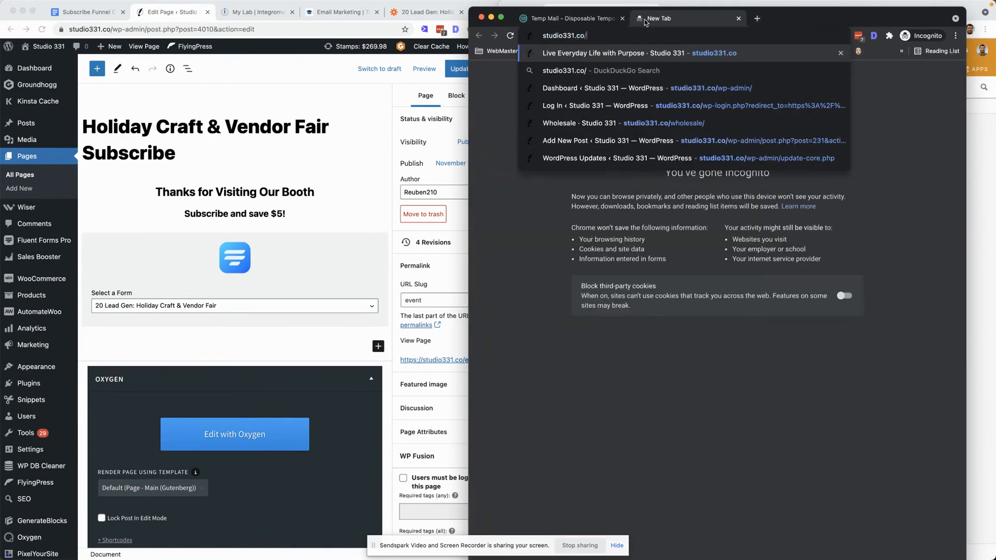
{"action": "key", "text": "Return"}
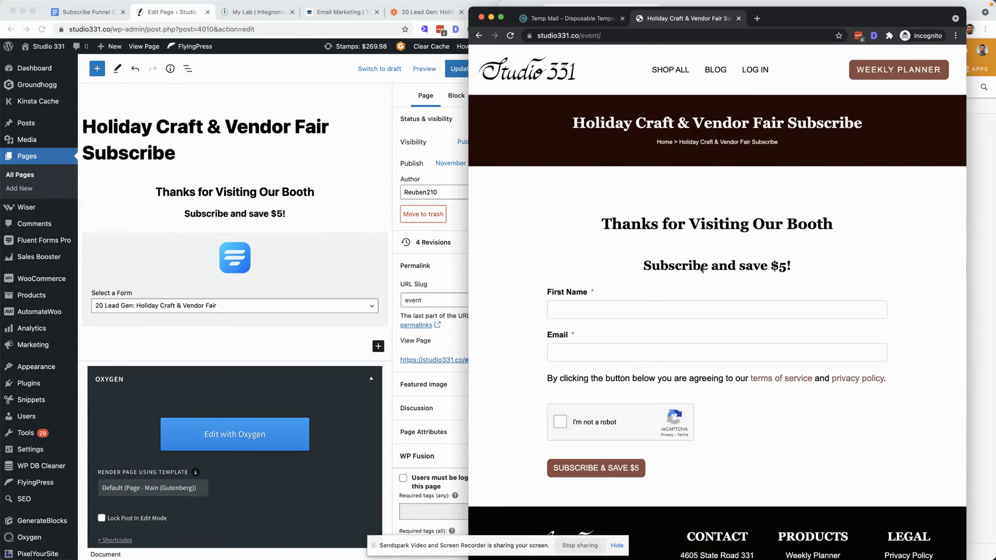
- Fill in the subscribe form's first name and paste the temporary email address into the Email field
{"action": "left_click", "coordinate": [617, 310]}
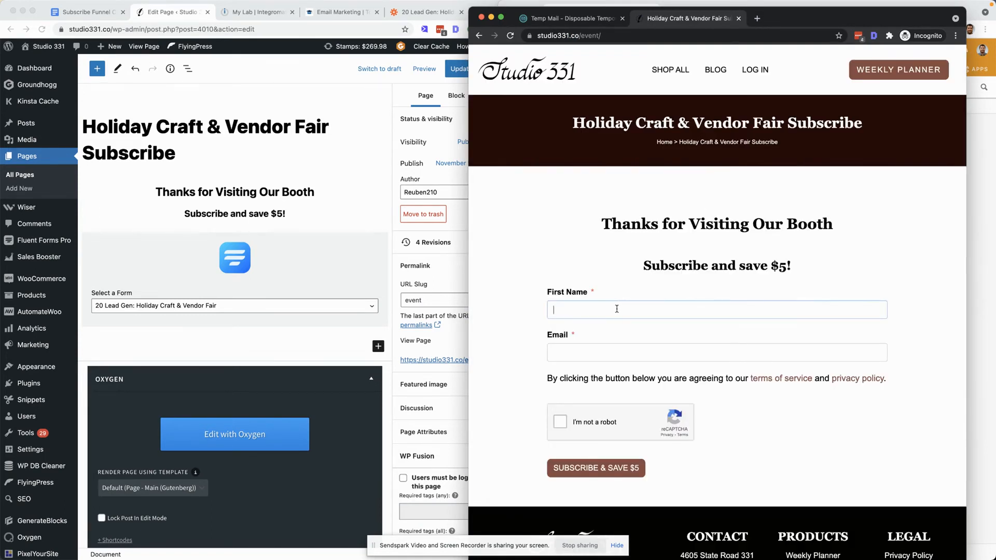
{"action": "key", "text": "Tab"}
{"action": "key", "text": "super+v"}
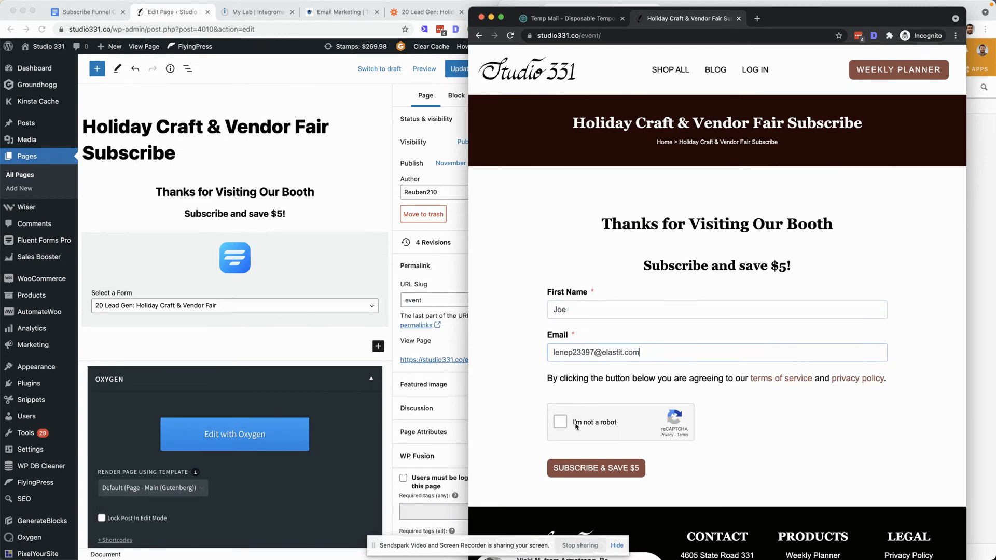
- Complete the reCAPTCHA boat image challenge and submit the form with Subscribe & Save $5
{"action": "left_click", "coordinate": [598, 423]}
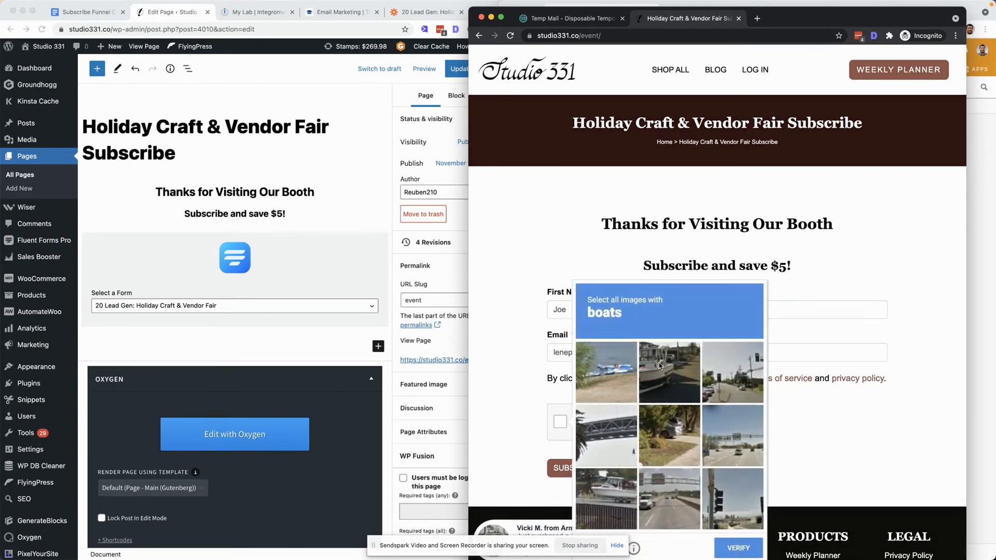
{"action": "left_click", "coordinate": [621, 373]}
{"action": "left_click", "coordinate": [675, 369]}
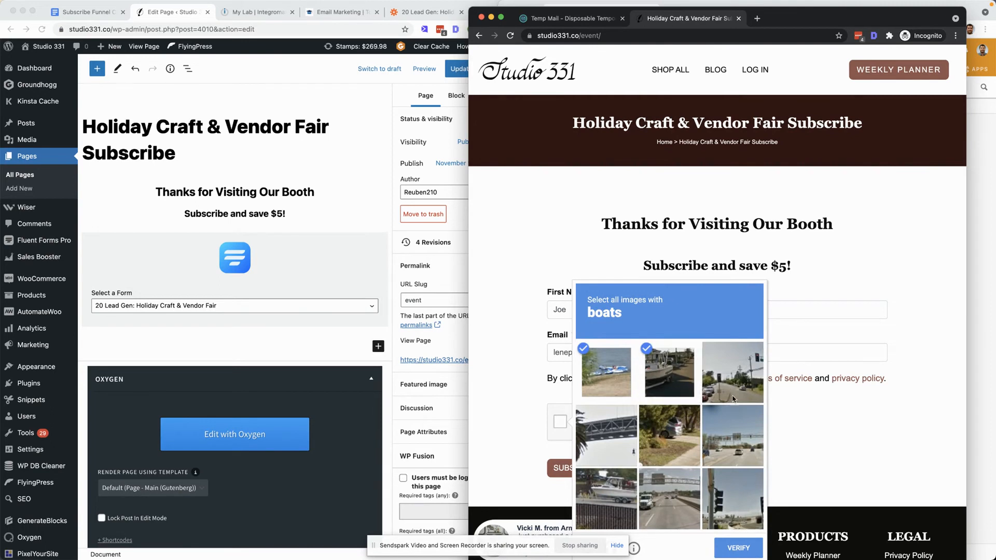
{"action": "left_click", "coordinate": [622, 500]}
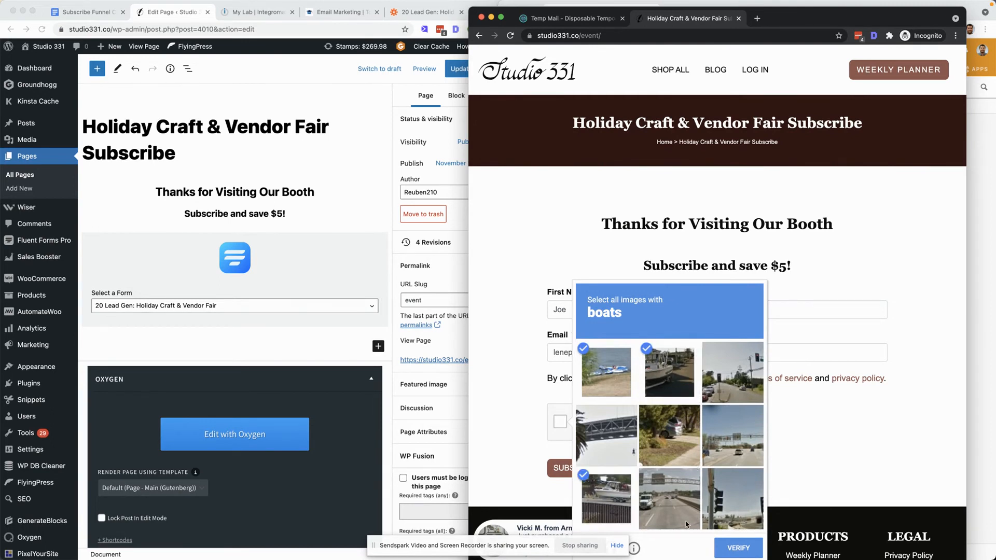
{"action": "left_click", "coordinate": [738, 549]}
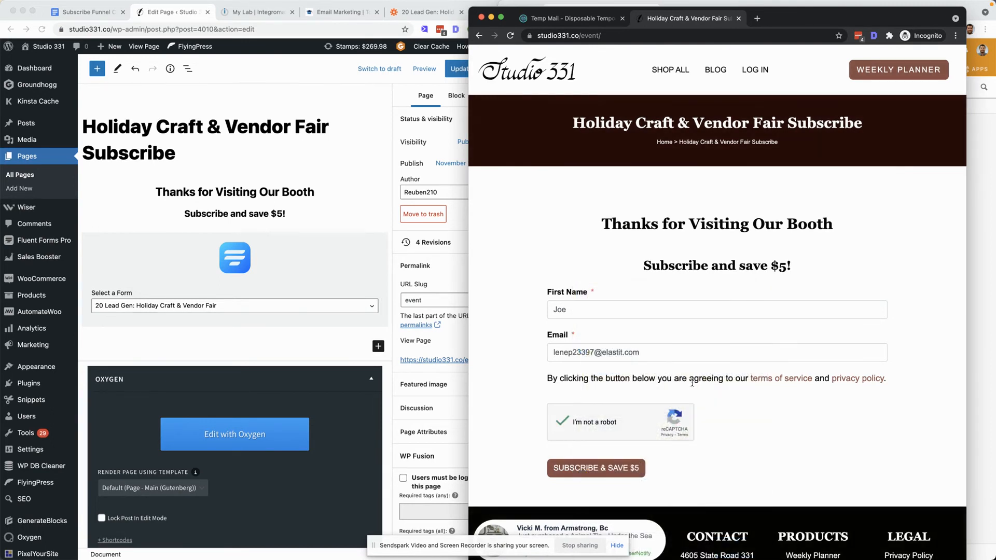
{"action": "left_click", "coordinate": [608, 471]}
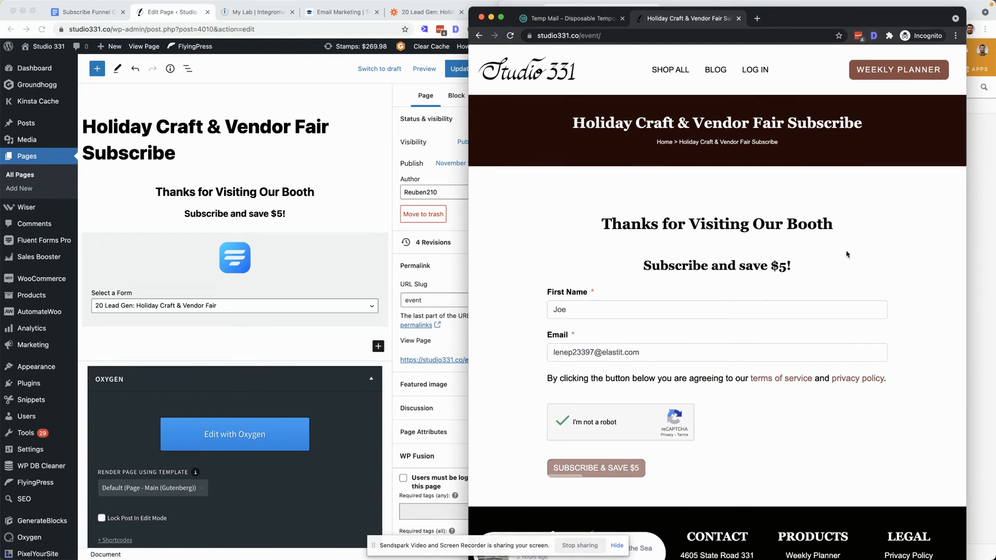
- Check the Airtable table for the newly submitted record's First Name and Email
{"action": "left_click", "coordinate": [592, 18]}
{"action": "left_click_drag", "start_coordinate": [809, 18], "coordinate": [377, 5]}
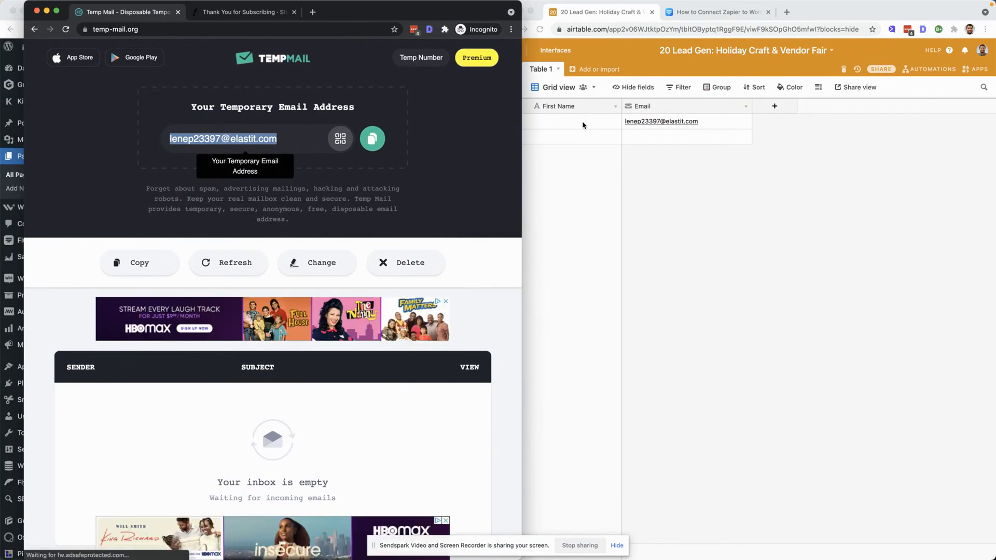
{"action": "left_click_drag", "start_coordinate": [473, 11], "coordinate": [413, 6]}
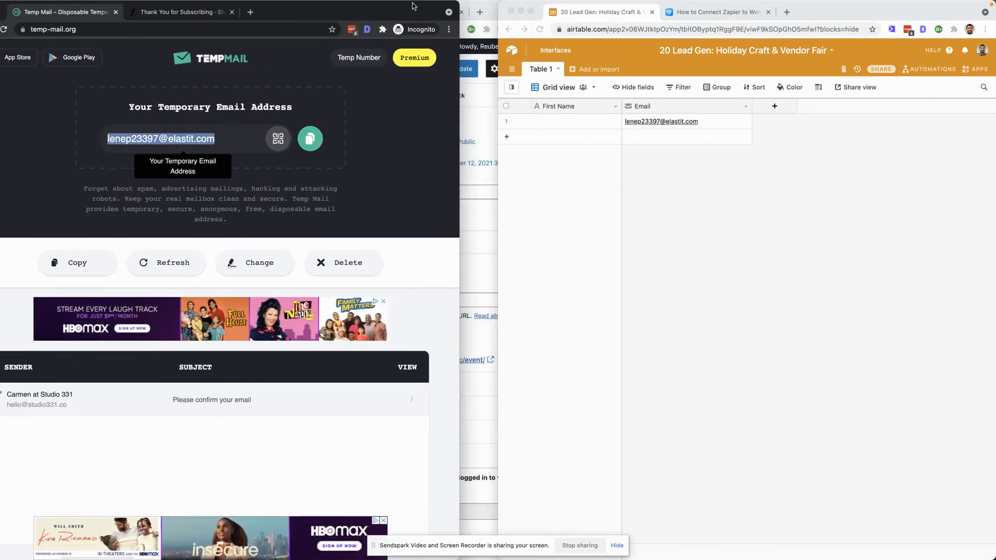
{"action": "left_click", "coordinate": [563, 124]}
{"action": "left_click", "coordinate": [553, 126]}
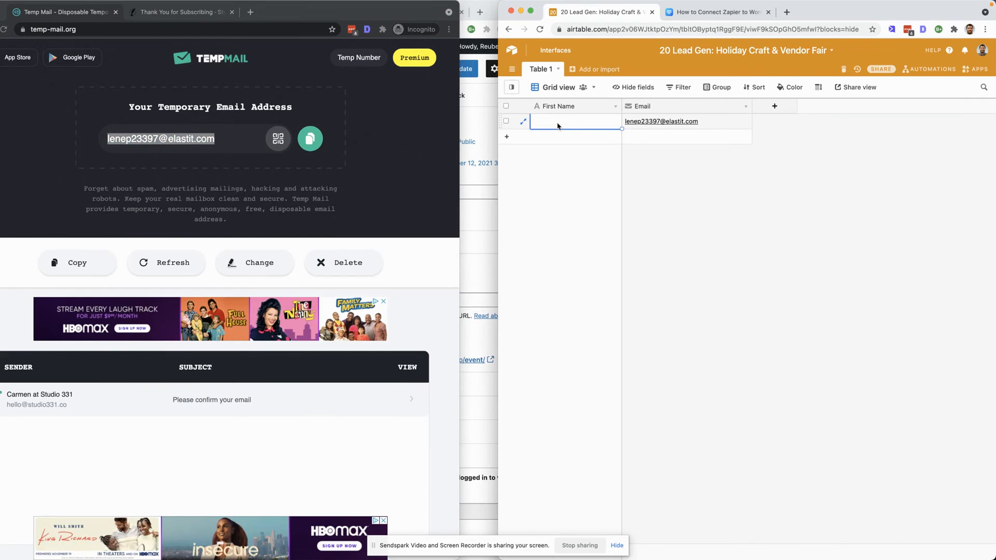
{"action": "left_click_drag", "start_coordinate": [622, 106], "coordinate": [655, 107]}
- Return to the Zap editor and inspect the Catch Hook trigger and Create Record in Airtable action setup
{"action": "left_click_drag", "start_coordinate": [410, 17], "coordinate": [945, 17]}
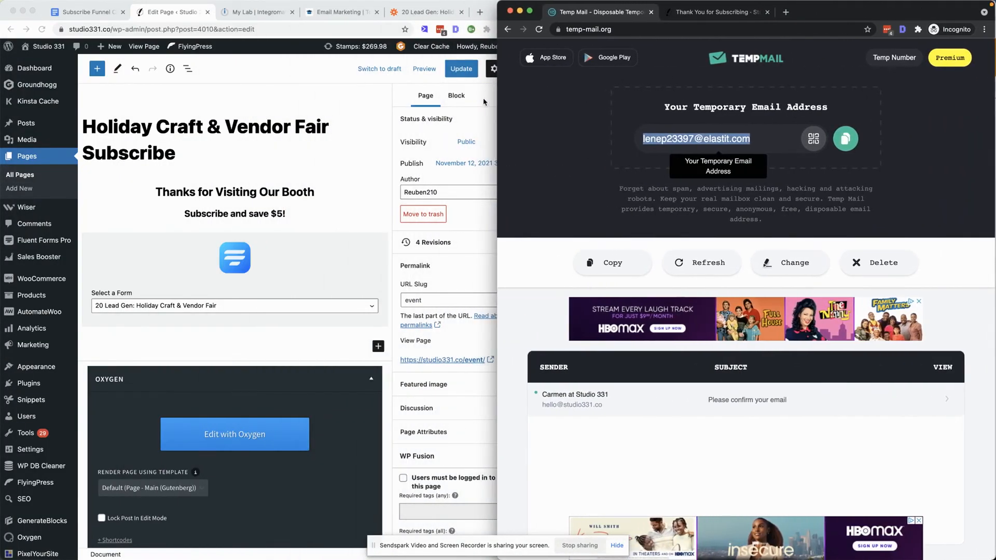
{"action": "left_click", "coordinate": [412, 15]}
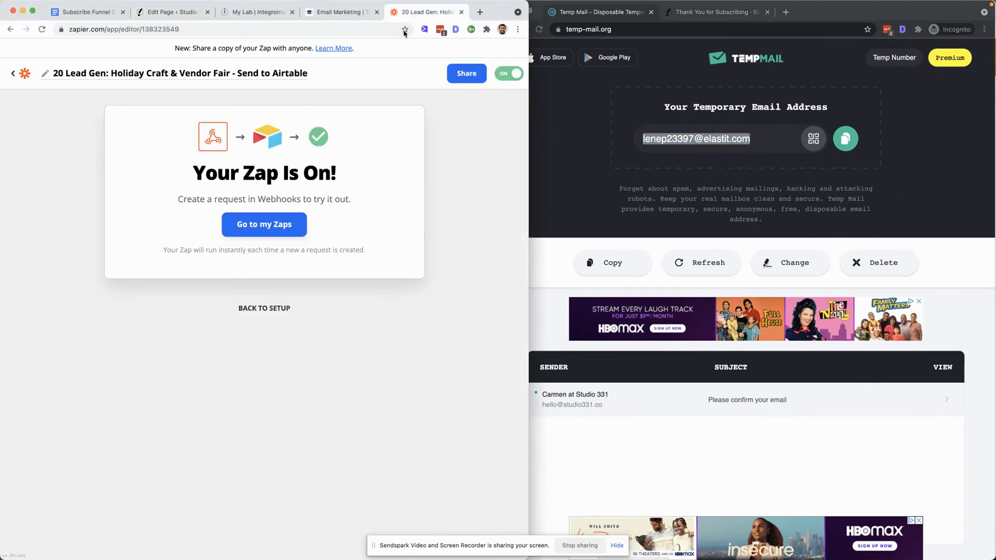
{"action": "left_click", "coordinate": [275, 308]}
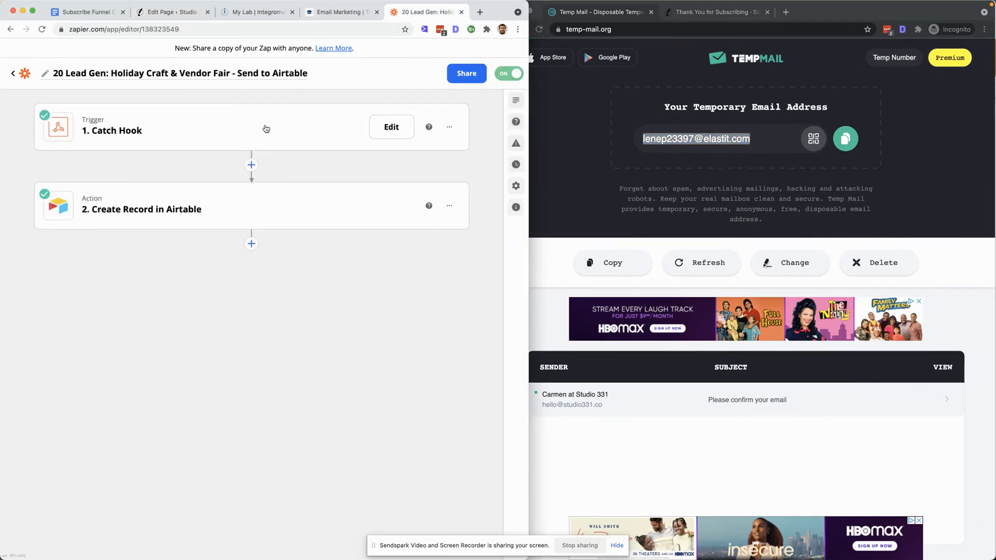
{"action": "left_click", "coordinate": [244, 212]}
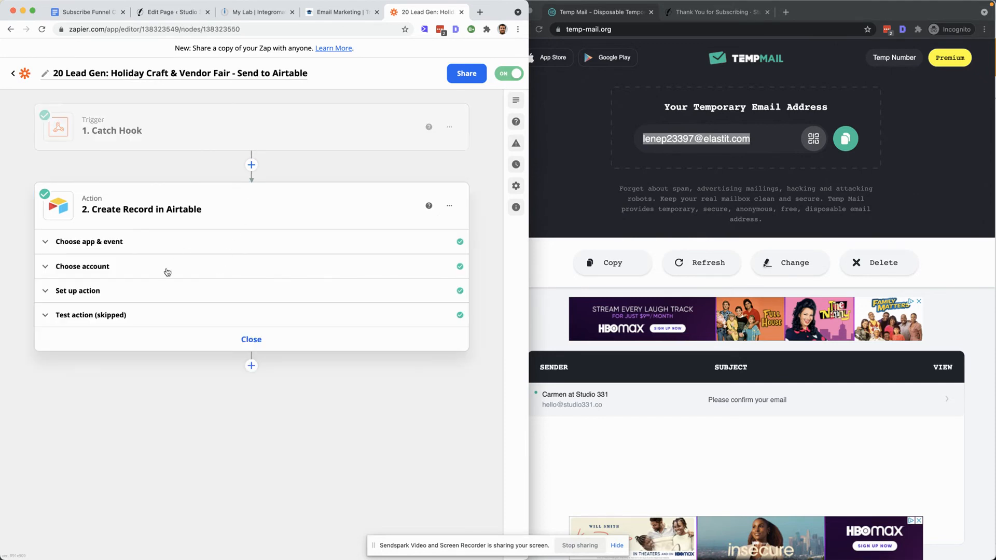
{"action": "left_click", "coordinate": [151, 301]}
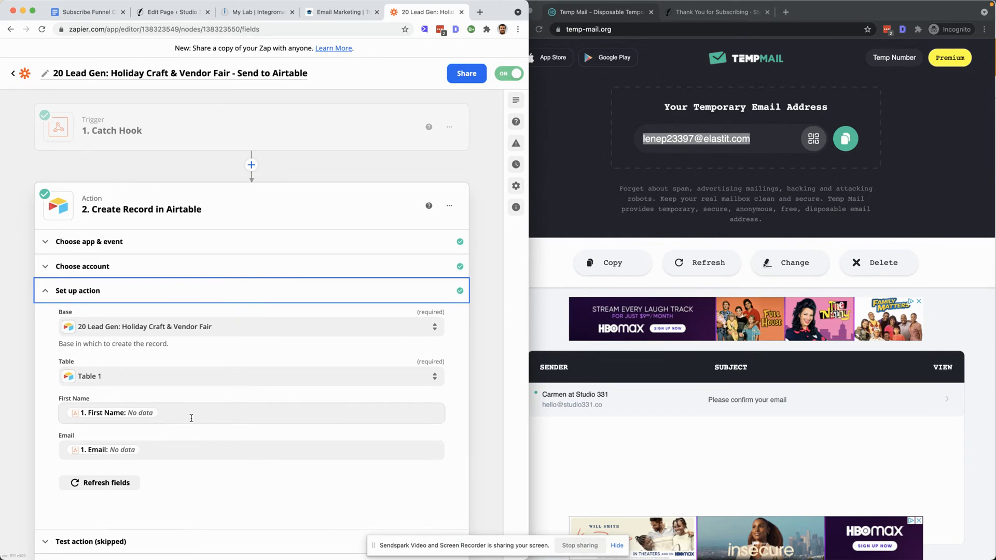
{"action": "left_click", "coordinate": [253, 130]}
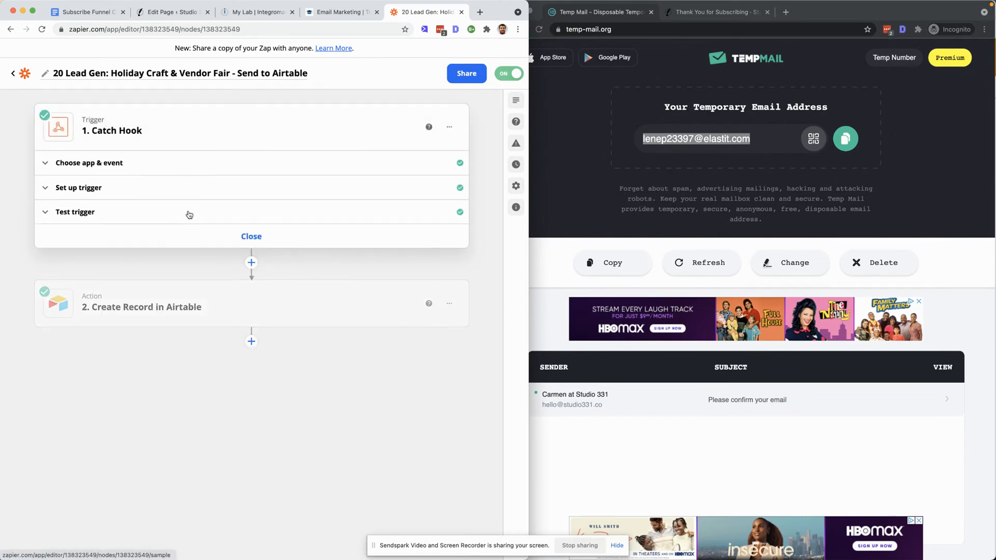
{"action": "left_click", "coordinate": [200, 310]}
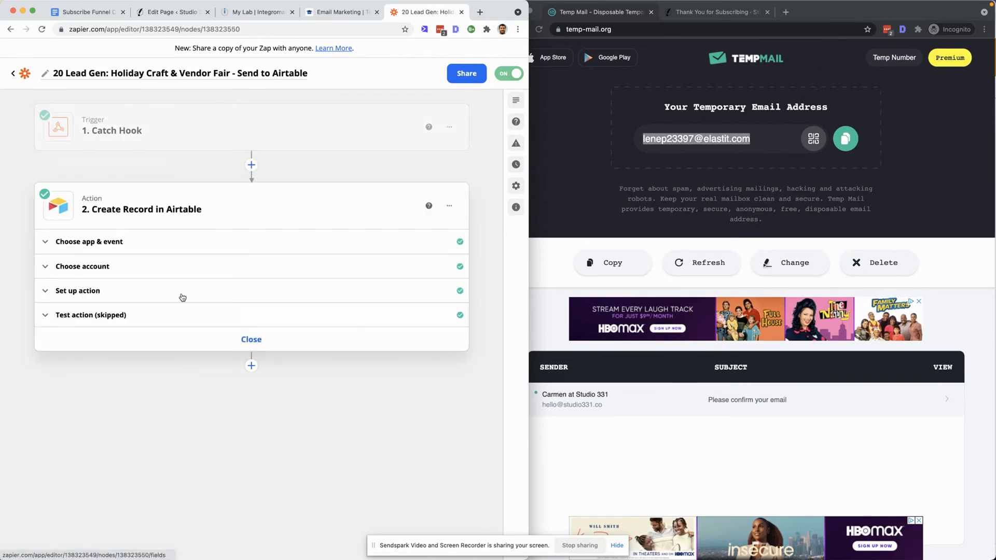
- Remap the Airtable First Name field to the Catch Hook's First Name[first Name] value and turn the Zap back on
{"action": "left_click", "coordinate": [183, 292]}
{"action": "left_click", "coordinate": [178, 413]}
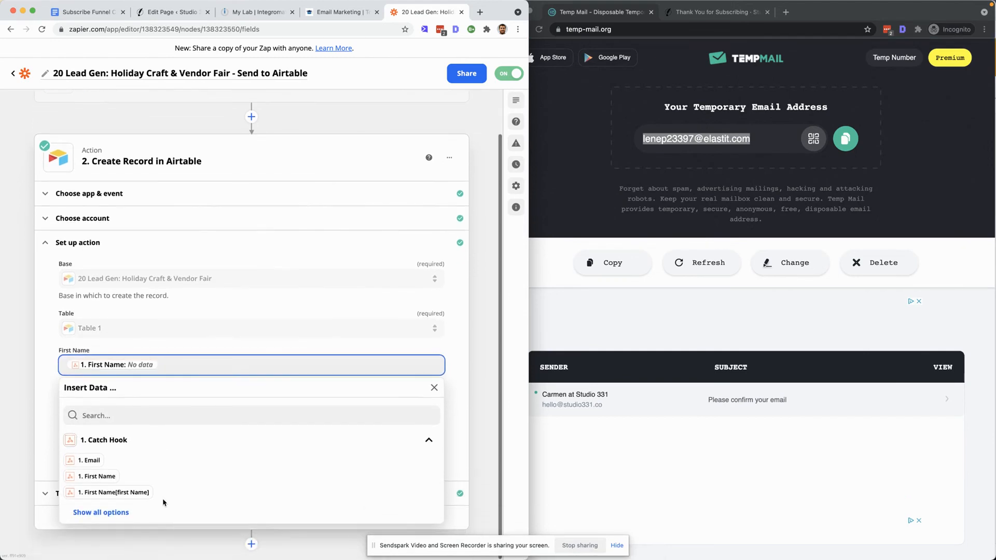
{"action": "left_click", "coordinate": [133, 493]}
{"action": "left_click", "coordinate": [128, 366]}
{"action": "key", "text": "BackSpace"}
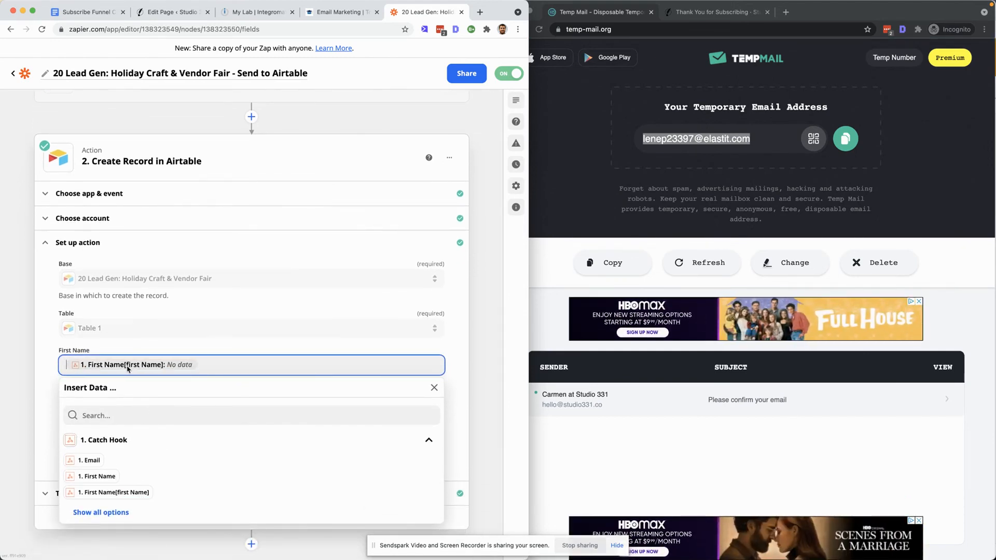
{"action": "left_click", "coordinate": [372, 187]}
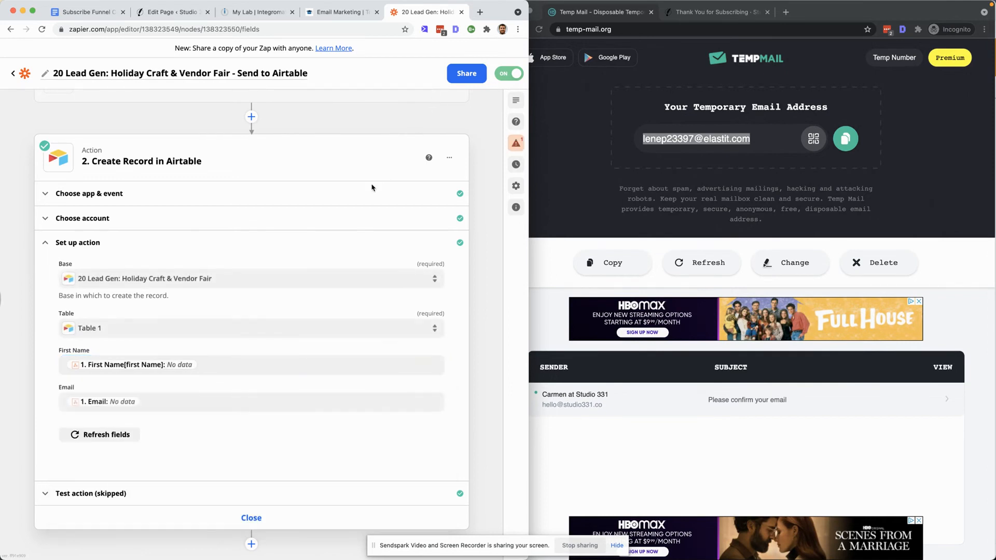
{"action": "left_click", "coordinate": [251, 518]}
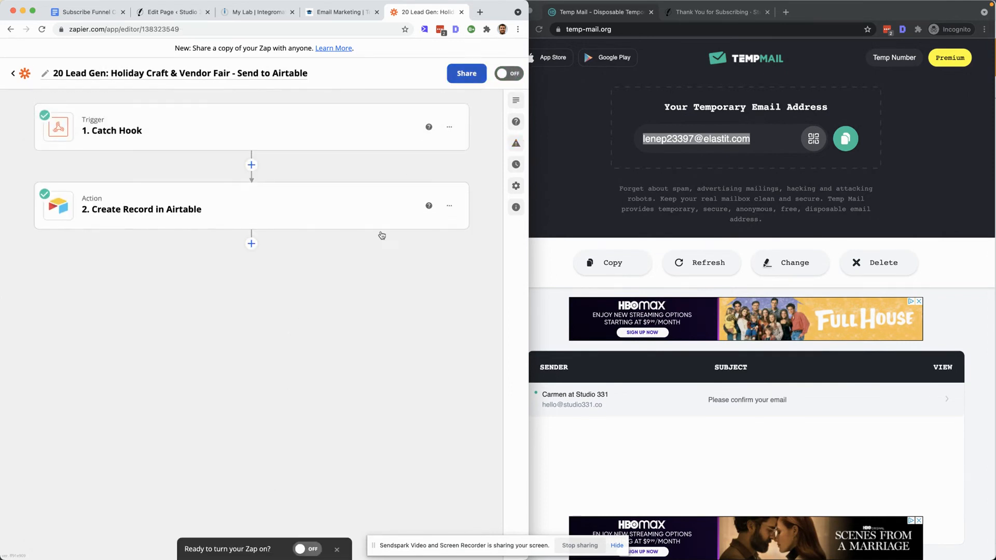
{"action": "left_click", "coordinate": [308, 549]}
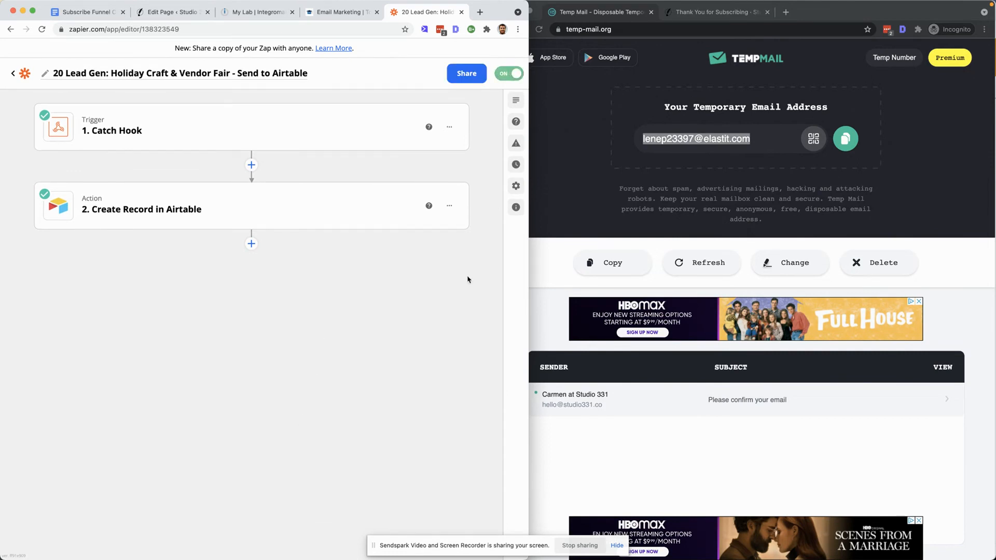
- Copy the temporary email address again in the Temp Mail tab
{"action": "left_click", "coordinate": [657, 23]}
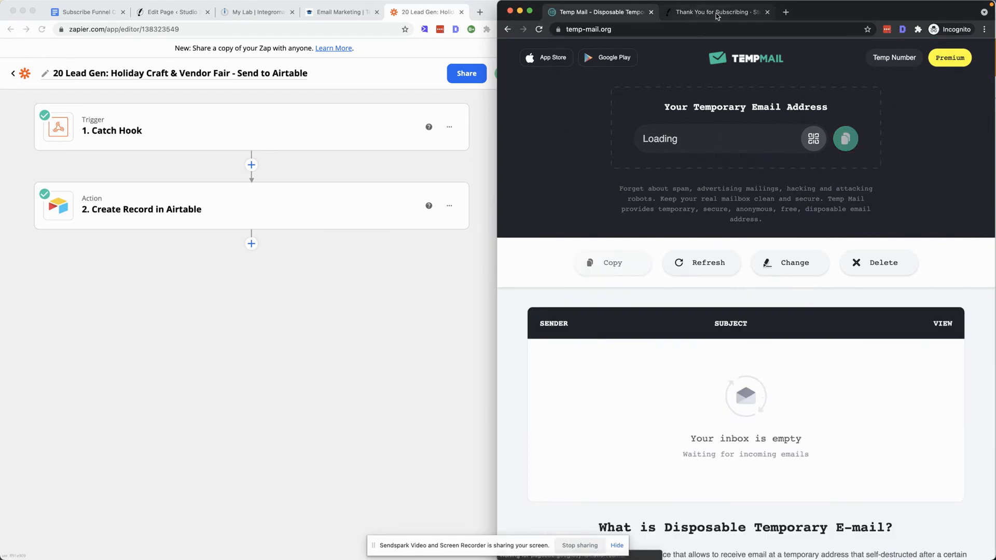
{"action": "left_click", "coordinate": [593, 28]}
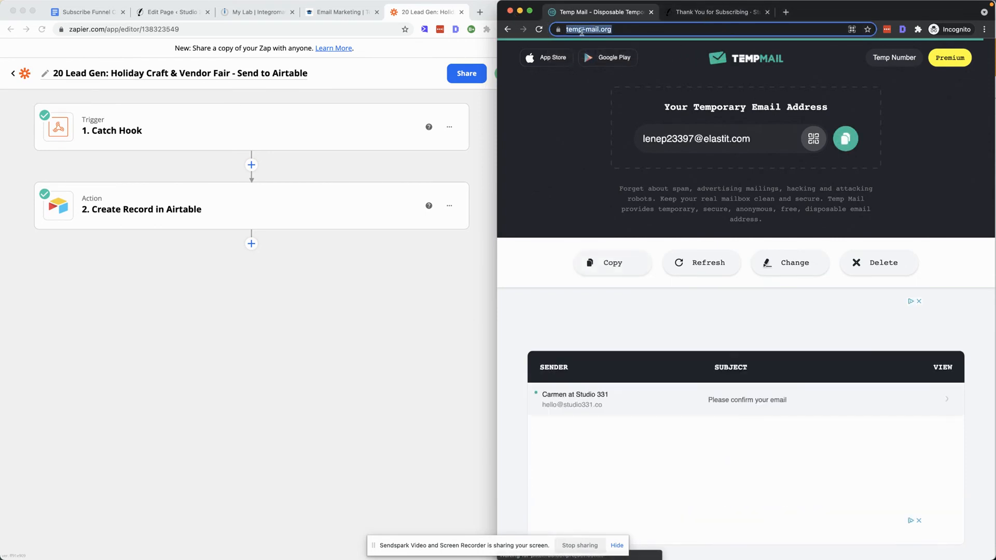
{"action": "left_click", "coordinate": [846, 139]}
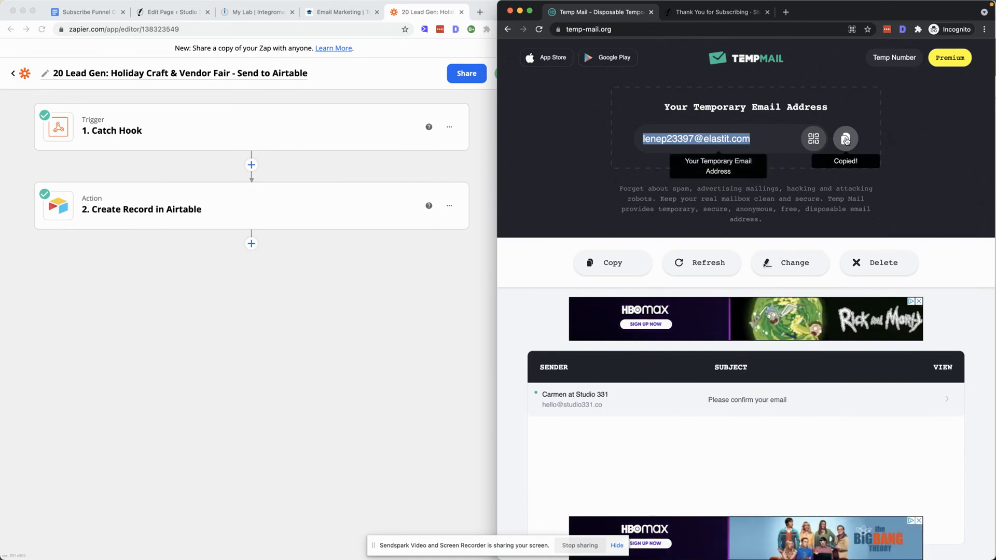
- Open the studio331.co/event subscribe page in the incognito browser window
{"action": "left_click_drag", "start_coordinate": [735, 7], "coordinate": [365, 29]}
{"action": "left_click", "coordinate": [490, 7]}
{"action": "type", "text": "event"}
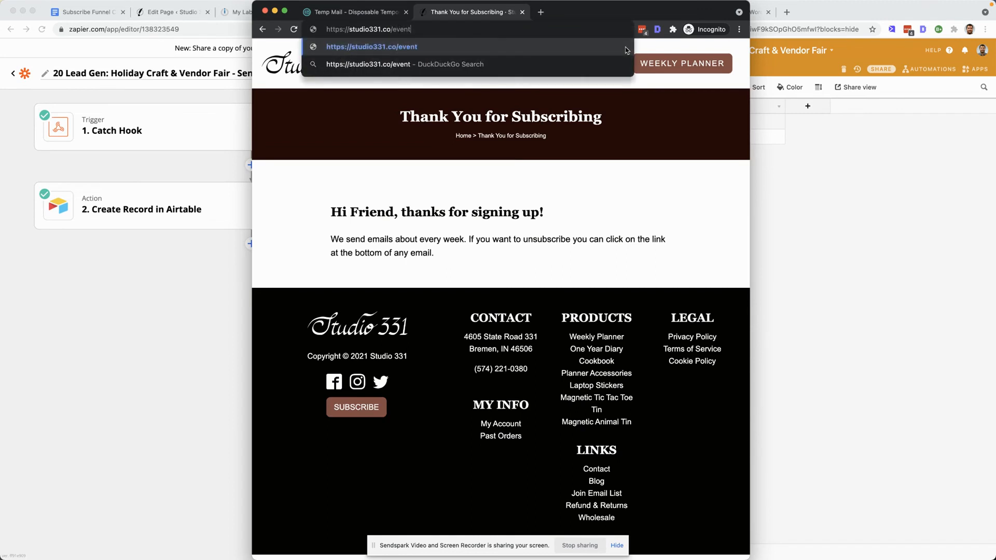
{"action": "key", "text": "Return"}
{"action": "left_click", "coordinate": [727, 356]}
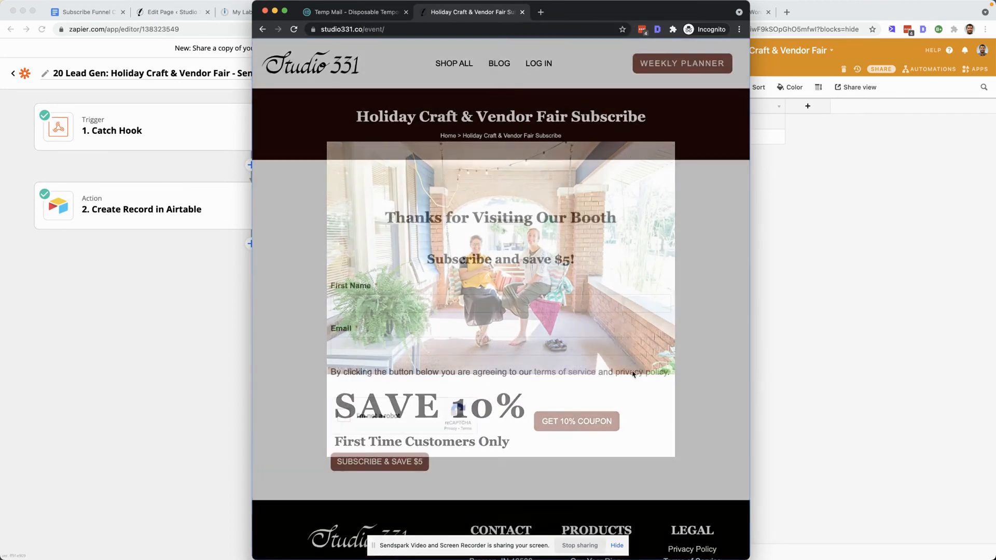
- Fill in the subscribe form with First Name Joan2 and the pasted temporary email address
{"action": "left_click", "coordinate": [410, 302]}
{"action": "type", "text": "Jone"}
{"action": "key", "text": "BackSpace"}
{"action": "key", "text": "BackSpace"}
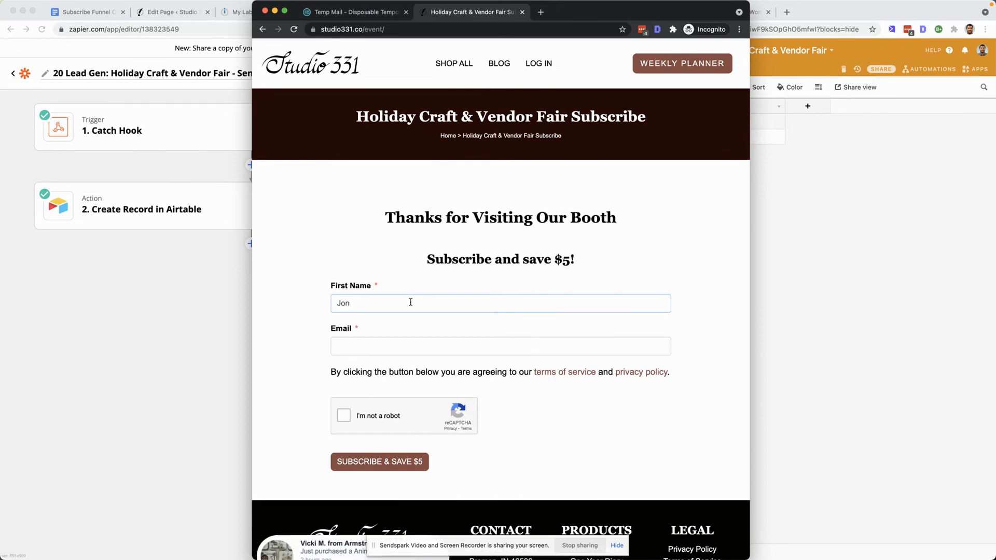
{"action": "type", "text": "an2"}
{"action": "left_click", "coordinate": [411, 345]}
{"action": "key", "text": "super+v"}
- Complete the reCAPTCHA bus image challenge and submit the form with Subscribe & Save $5
{"action": "left_click", "coordinate": [344, 416]}
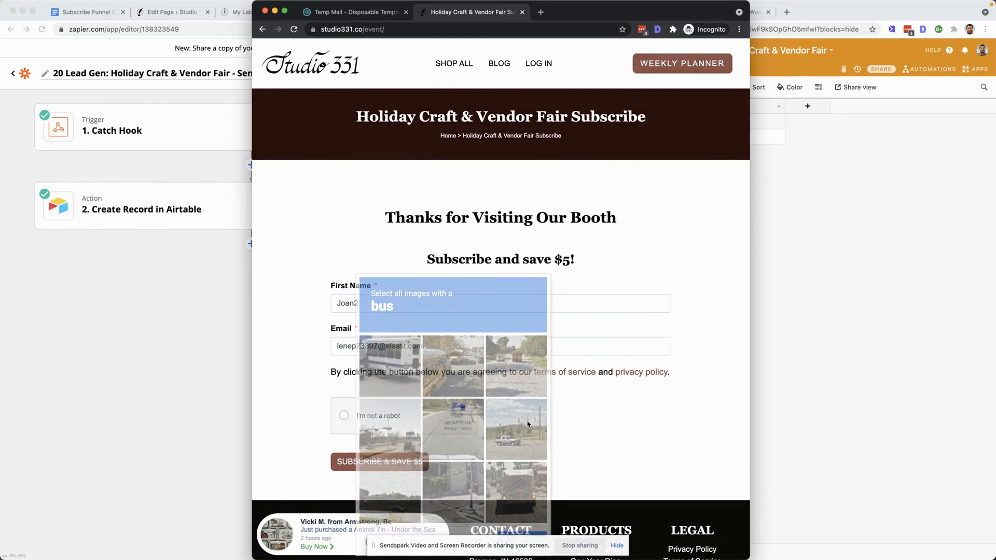
{"action": "left_click", "coordinate": [389, 357]}
{"action": "left_click", "coordinate": [456, 366]}
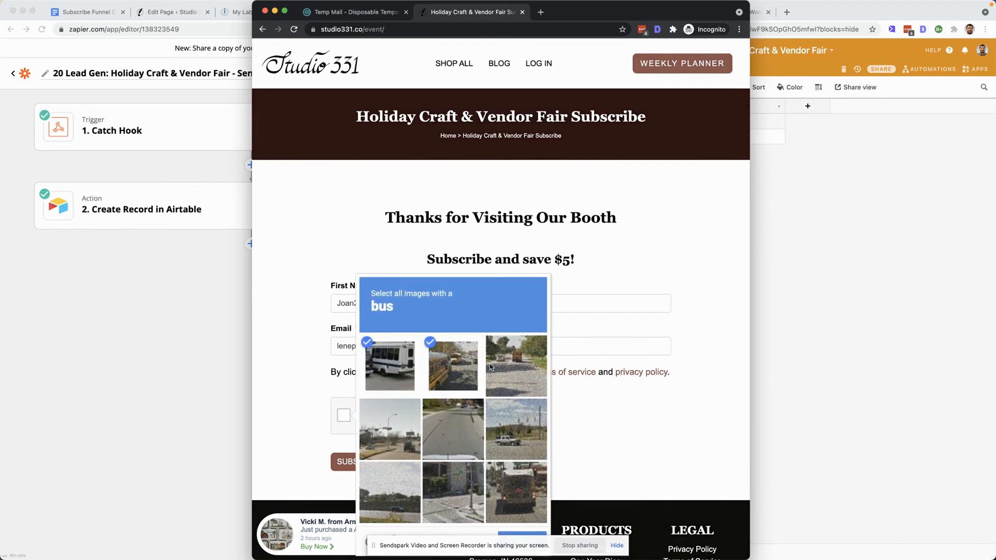
{"action": "left_click", "coordinate": [520, 364]}
{"action": "left_click", "coordinate": [521, 490]}
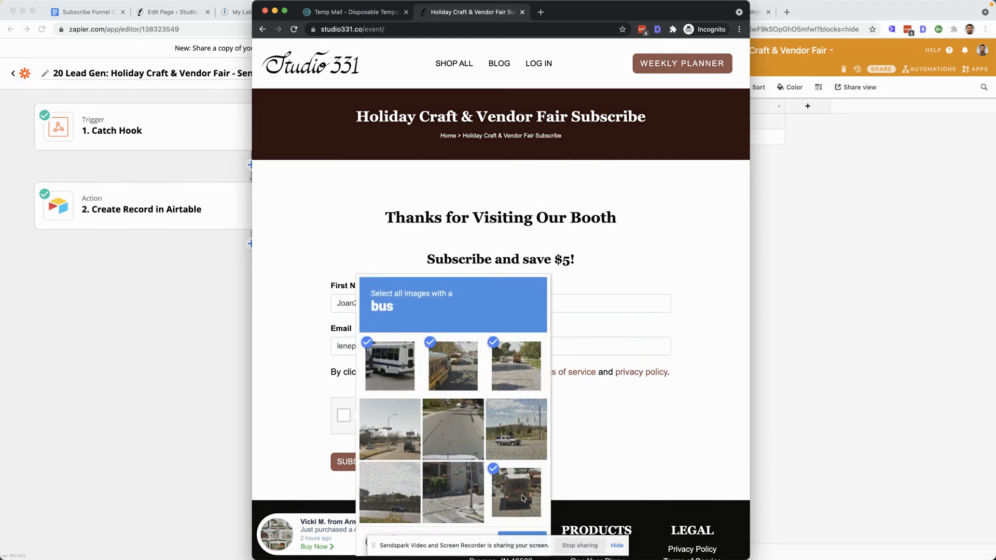
{"action": "scroll", "coordinate": [428, 515], "scroll_direction": "down", "scroll_amount": 2}
{"action": "left_click", "coordinate": [522, 493]}
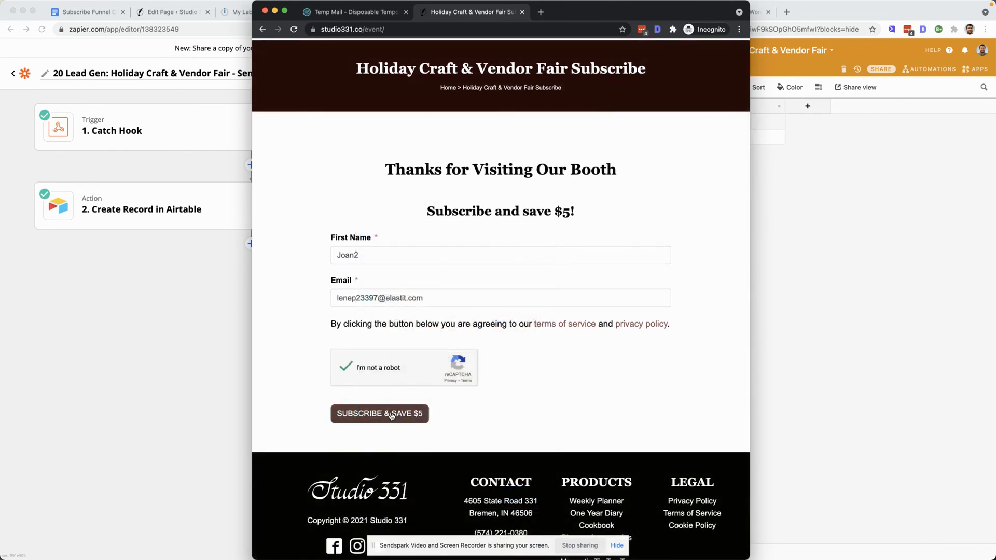
{"action": "left_click", "coordinate": [393, 418]}
- Check the Airtable table for the new Joan2 record, then return to the Zap editor
{"action": "left_click", "coordinate": [825, 14]}
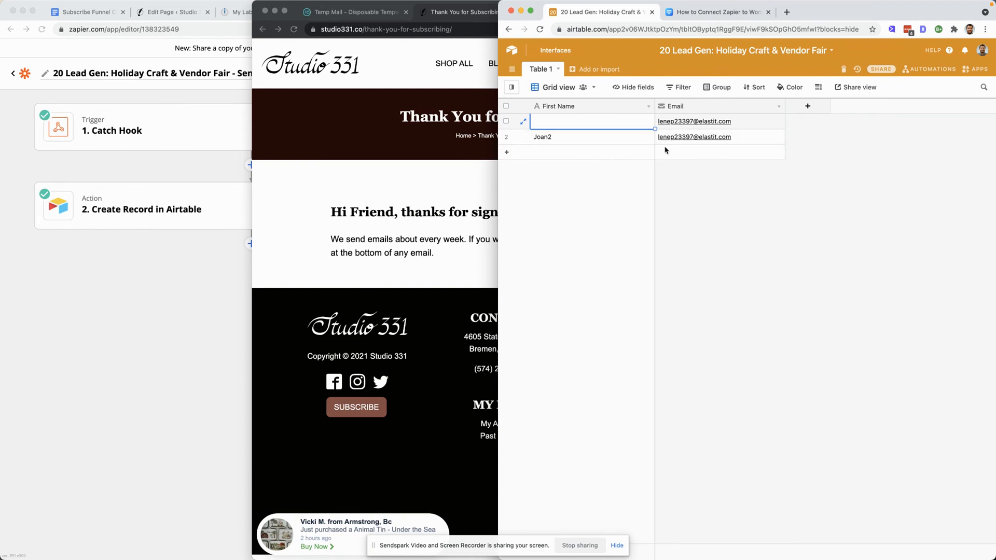
{"action": "left_click", "coordinate": [340, 151]}
{"action": "left_click", "coordinate": [201, 339]}
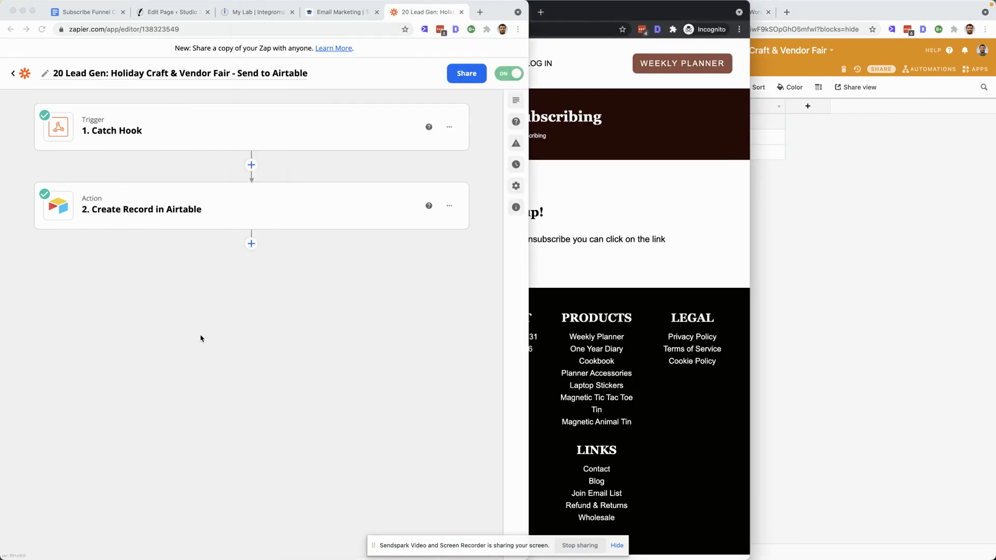
- Delete the Joan2 test contact from the Groundhogg contacts list in WordPress
{"action": "left_click", "coordinate": [172, 12]}
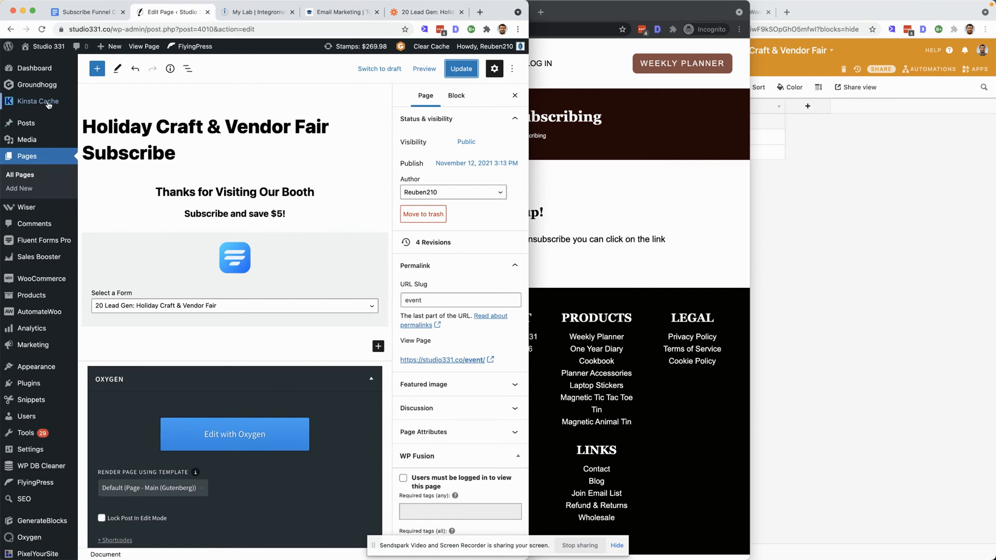
{"action": "left_click", "coordinate": [45, 86]}
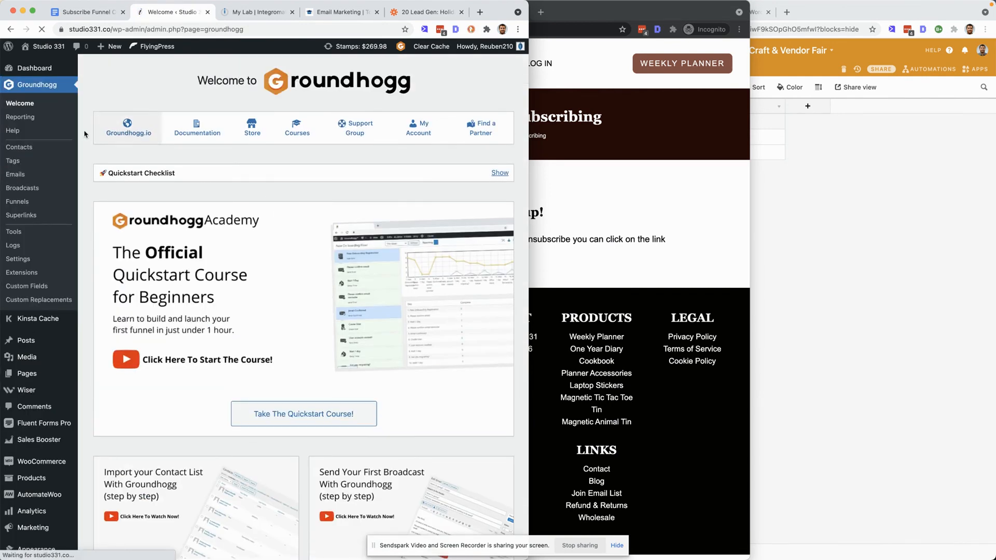
{"action": "left_click", "coordinate": [19, 146]}
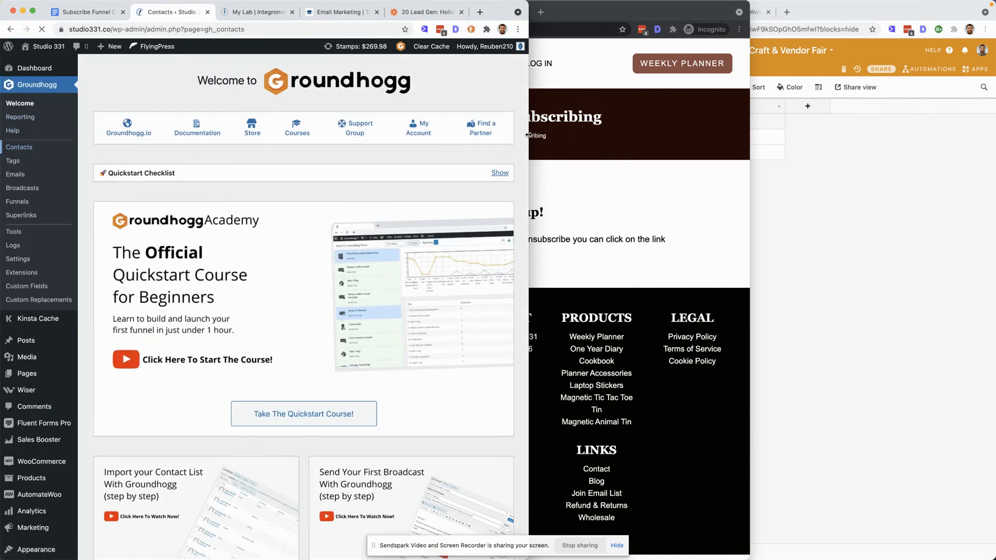
{"action": "left_click_drag", "start_coordinate": [529, 136], "coordinate": [720, 136]}
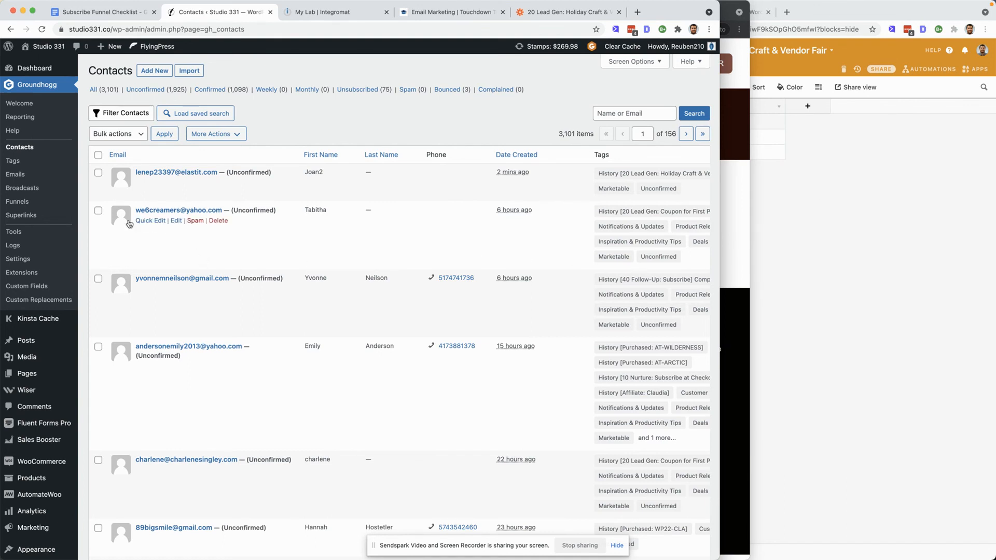
{"action": "left_click", "coordinate": [98, 173]}
{"action": "left_click", "coordinate": [219, 183]}
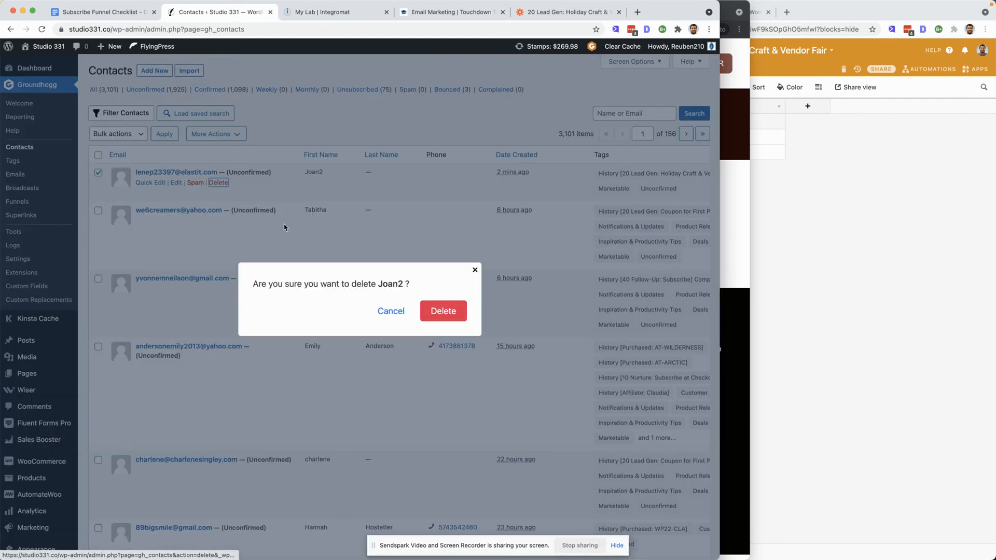
{"action": "left_click", "coordinate": [443, 312]}
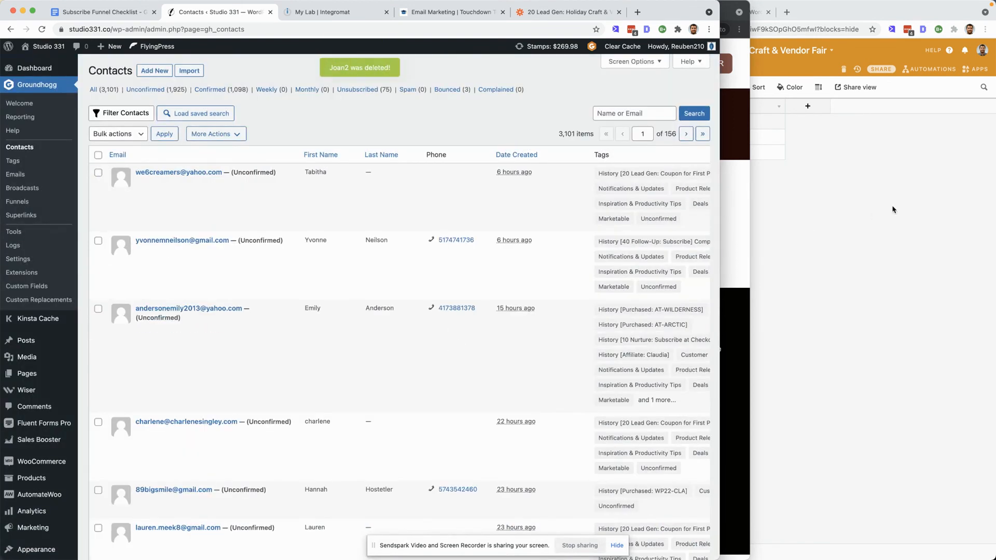
- Browse the lesson list of the Email Marketing course on the Touchdown Tech Academy site
{"action": "left_click", "coordinate": [888, 211]}
{"action": "left_click", "coordinate": [243, 19]}
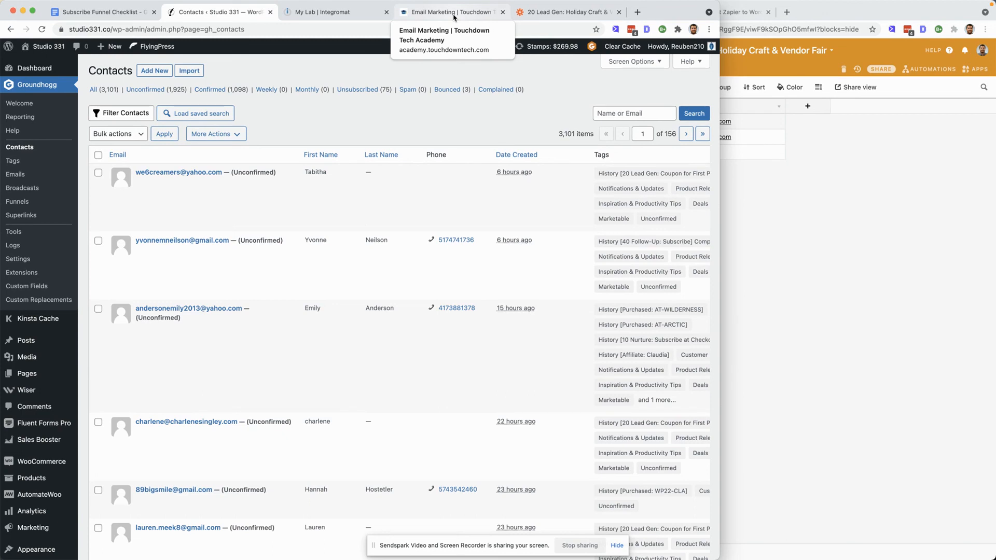
{"action": "left_click", "coordinate": [453, 17]}
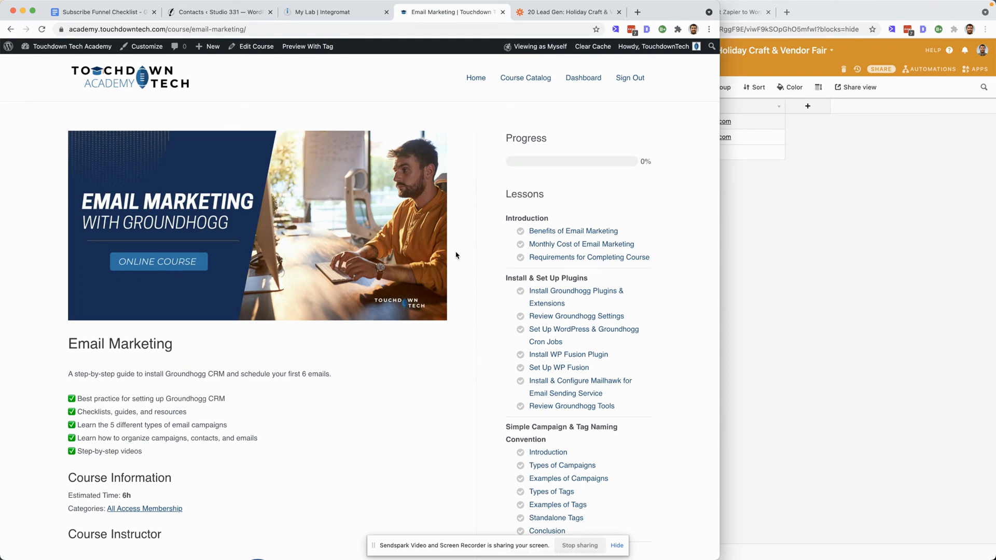
{"action": "scroll", "coordinate": [514, 280], "scroll_direction": "down", "scroll_amount": 15}
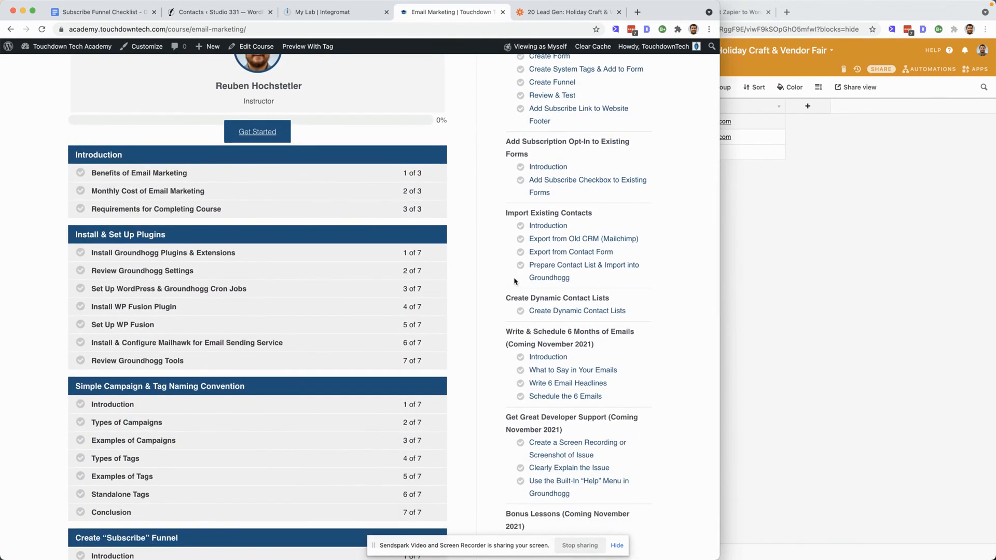
{"action": "scroll", "coordinate": [513, 281], "scroll_direction": "up", "scroll_amount": 8}
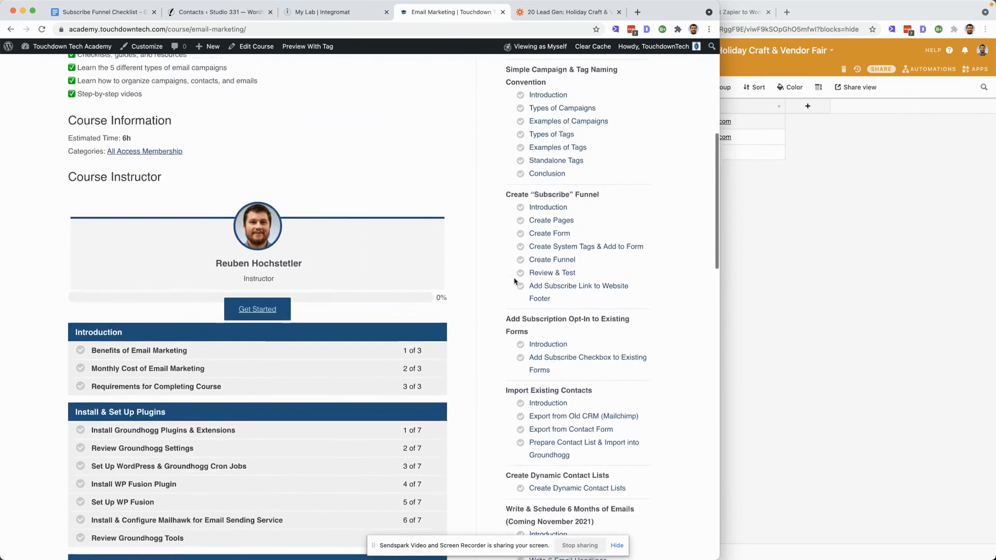
{"action": "scroll", "coordinate": [516, 280], "scroll_direction": "up", "scroll_amount": 5}
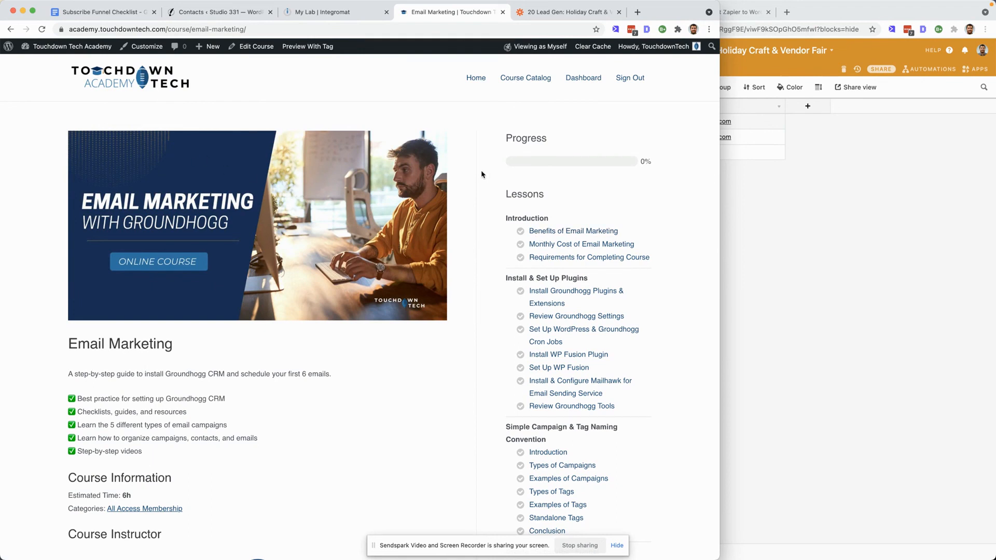
- Browse the course catalogue on the Touchdown Tech Academy home page
{"action": "left_click", "coordinate": [133, 83]}
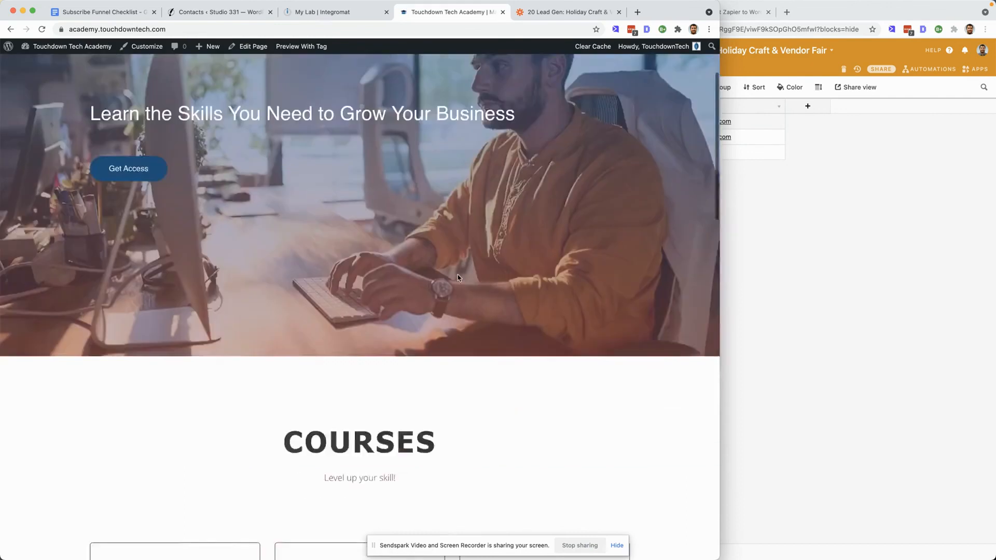
{"action": "scroll", "coordinate": [458, 278], "scroll_direction": "down", "scroll_amount": 10}
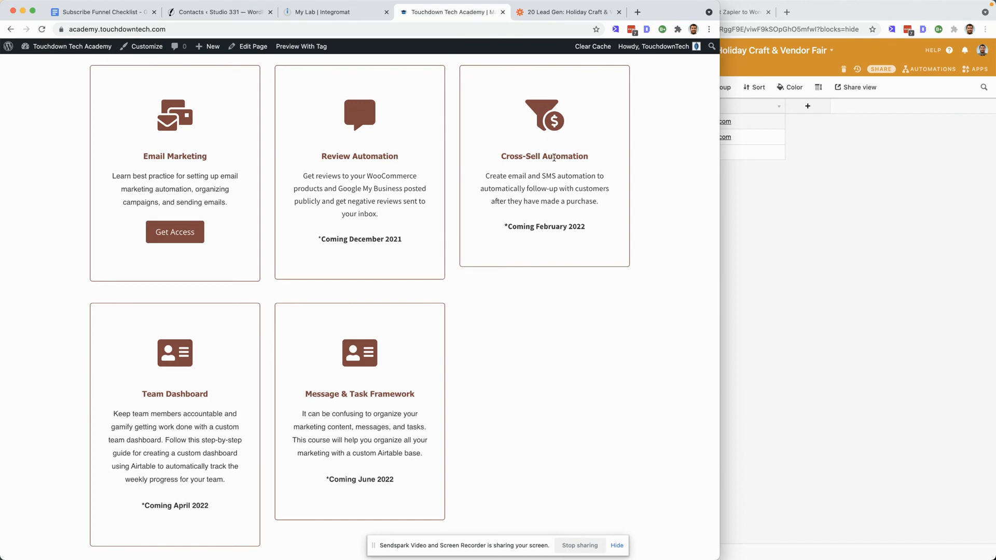
{"action": "scroll", "coordinate": [456, 285], "scroll_direction": "down", "scroll_amount": 2}
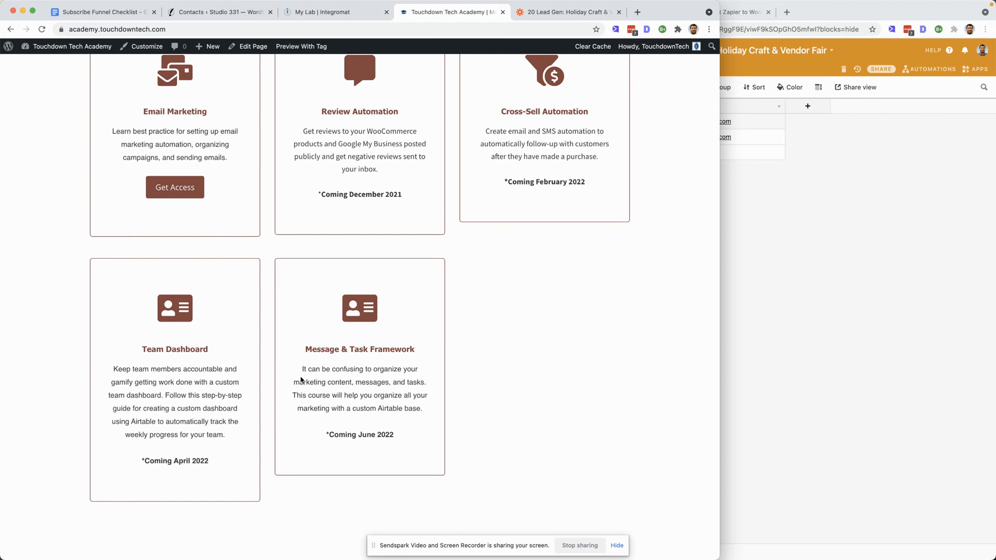
{"action": "scroll", "coordinate": [429, 284], "scroll_direction": "up", "scroll_amount": 5}
{"action": "scroll", "coordinate": [429, 284], "scroll_direction": "down", "scroll_amount": 3}
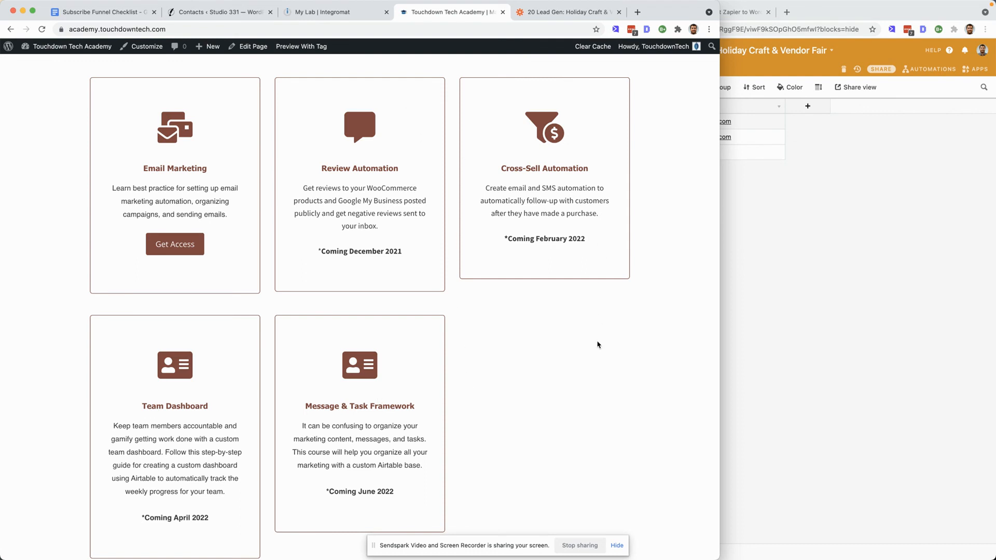
{"action": "scroll", "coordinate": [599, 345], "scroll_direction": "down", "scroll_amount": 2}
{"action": "left_click", "coordinate": [865, 343]}
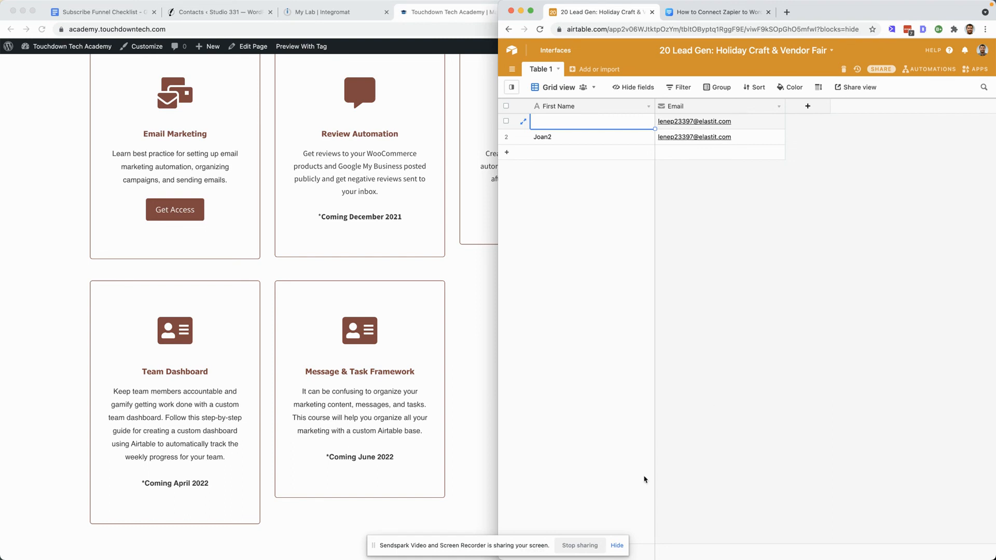
{"action": "left_click", "coordinate": [586, 548]}
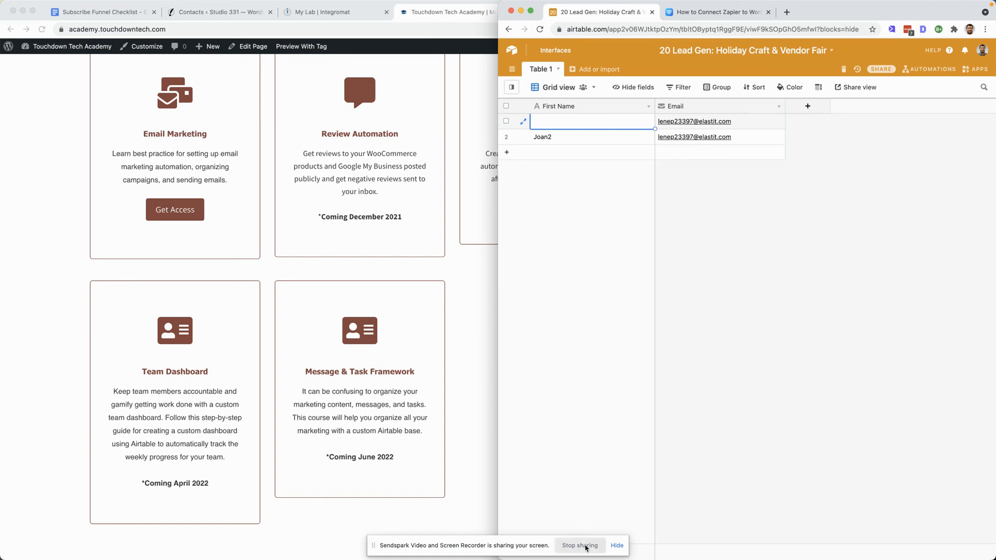